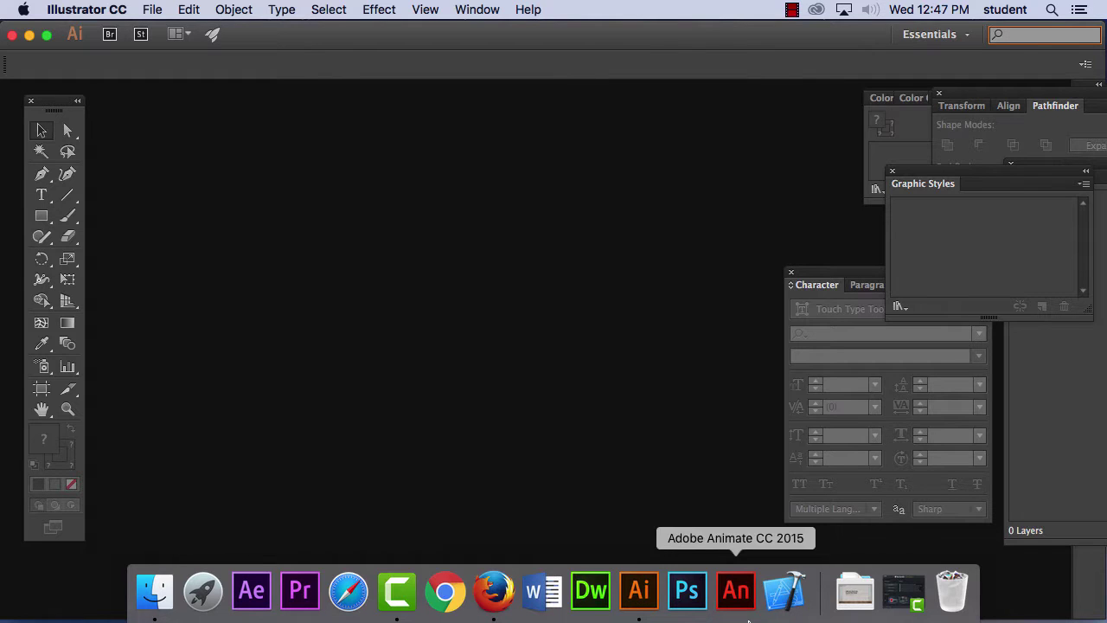
Create a new Letter-size 11 × 8.5 in landscape document and pan the artboard into view
left_click(160, 8)
left_click(156, 34)
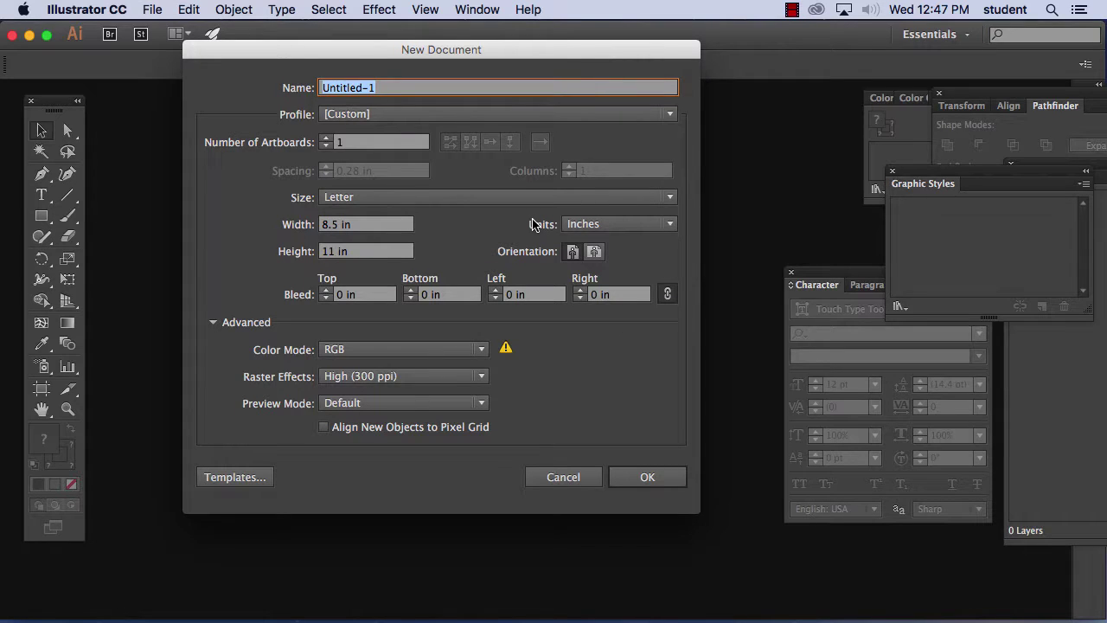
left_click(588, 254)
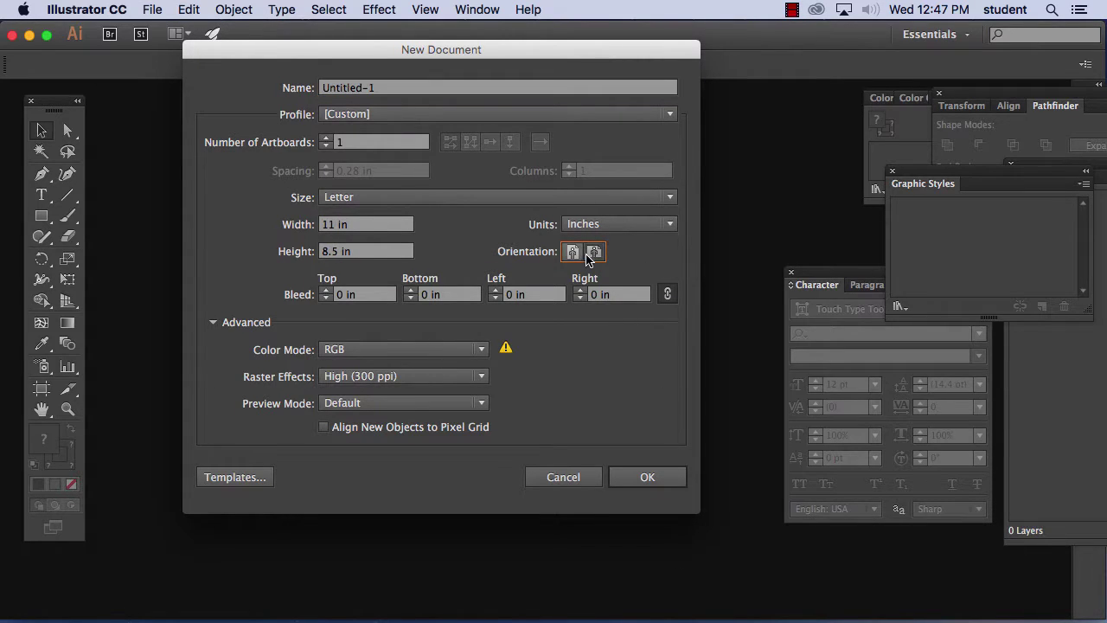
left_click(649, 474)
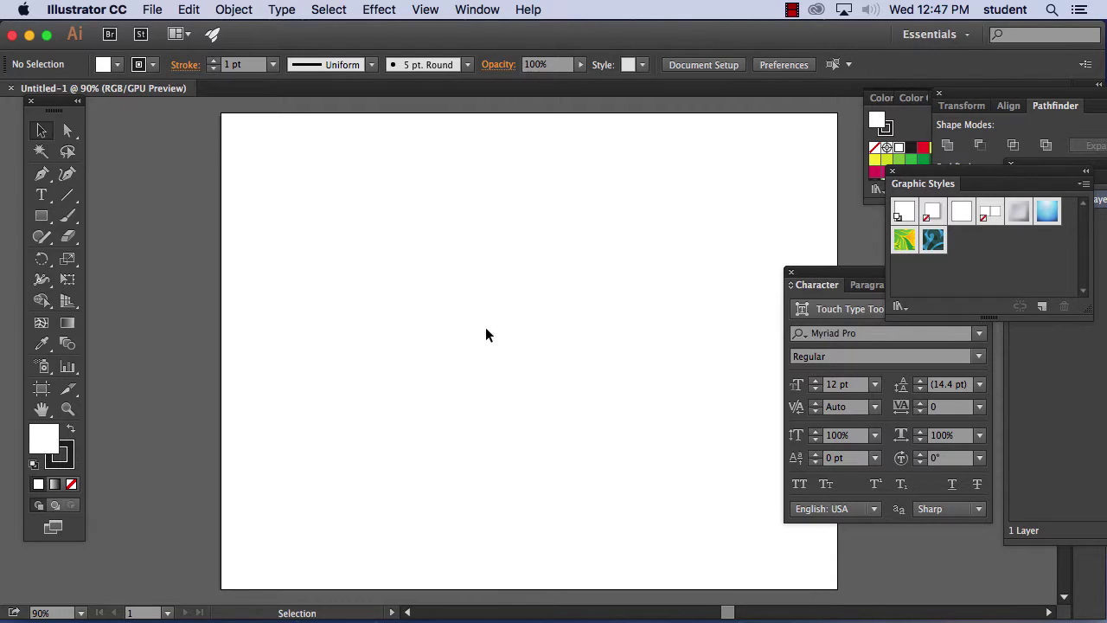
left_click_drag(447, 338, 455, 304)
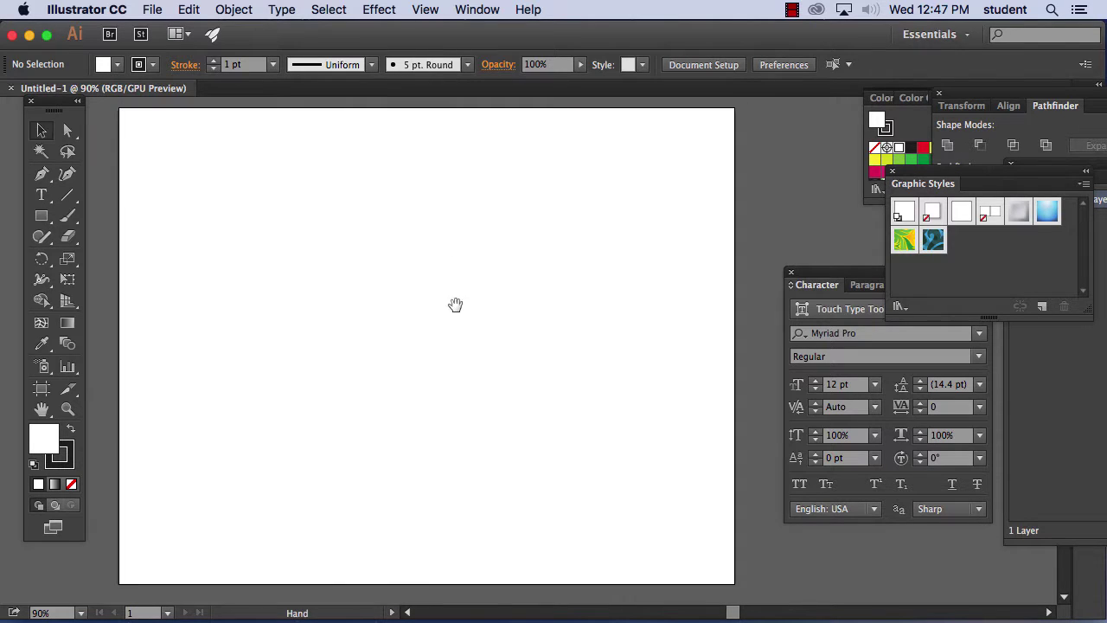
In Firefox, load google.com and search for 'shamrock'
left_click(497, 589)
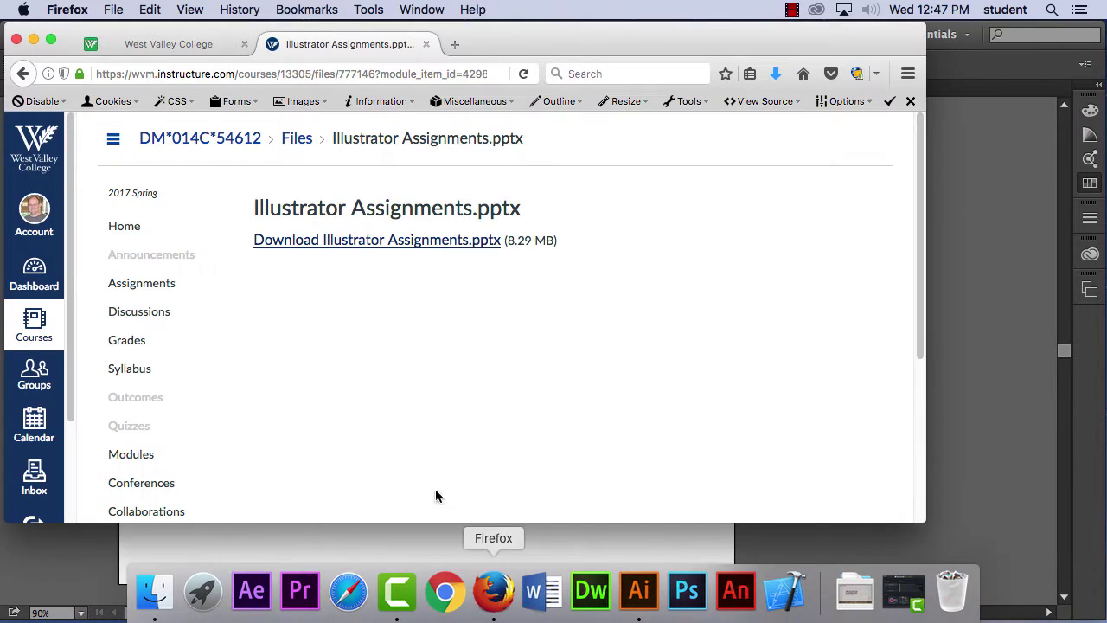
left_click(126, 44)
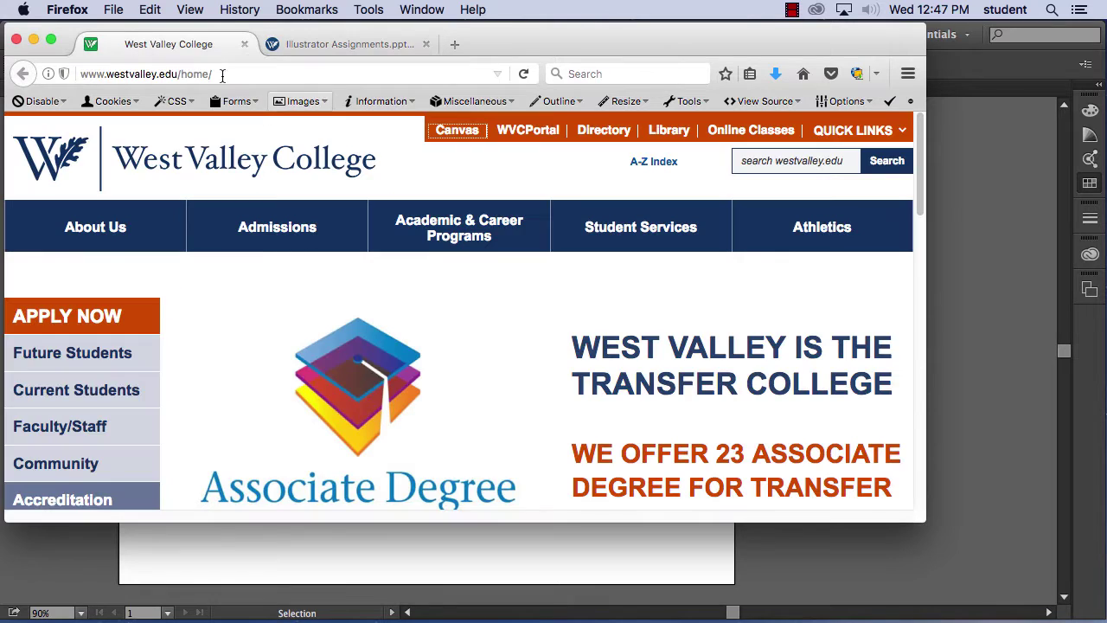
left_click(229, 74)
type("goog")
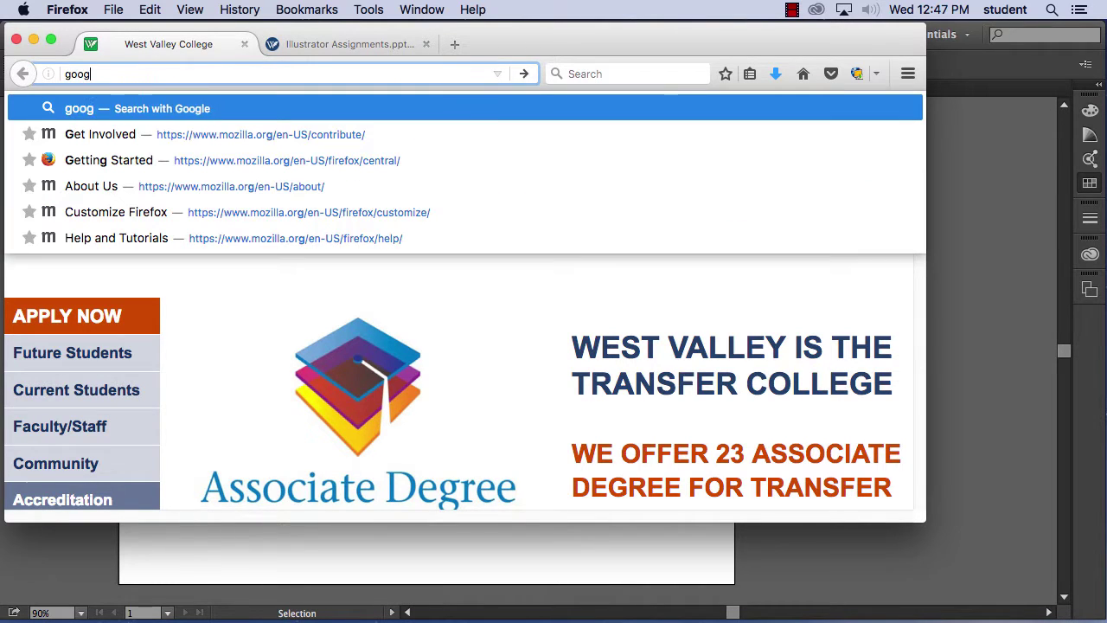
type("le.com")
key("Return")
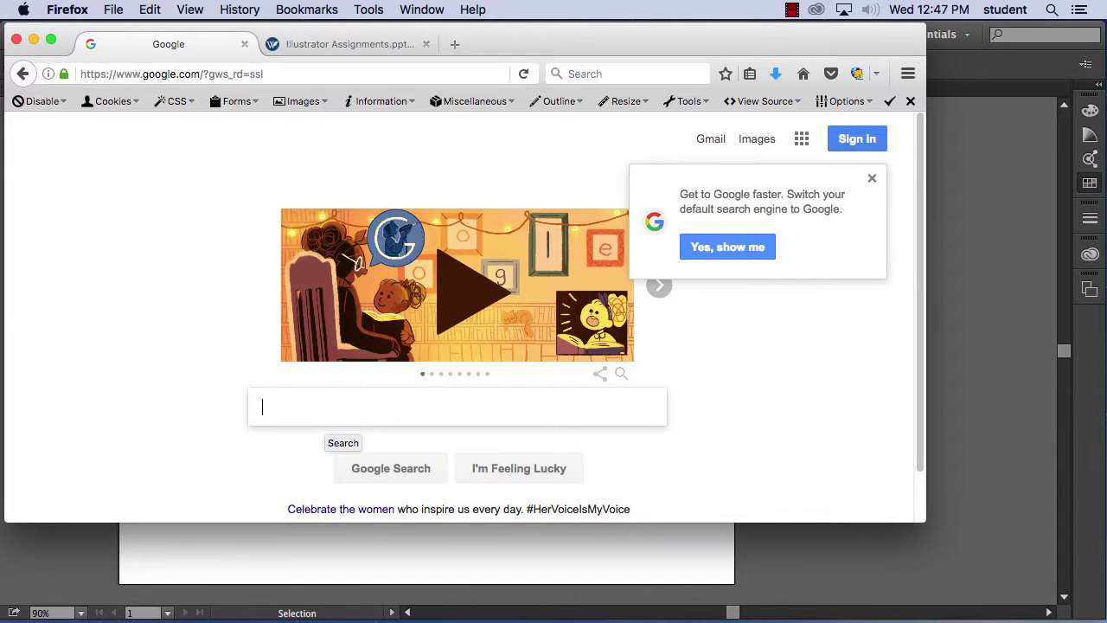
type("sham")
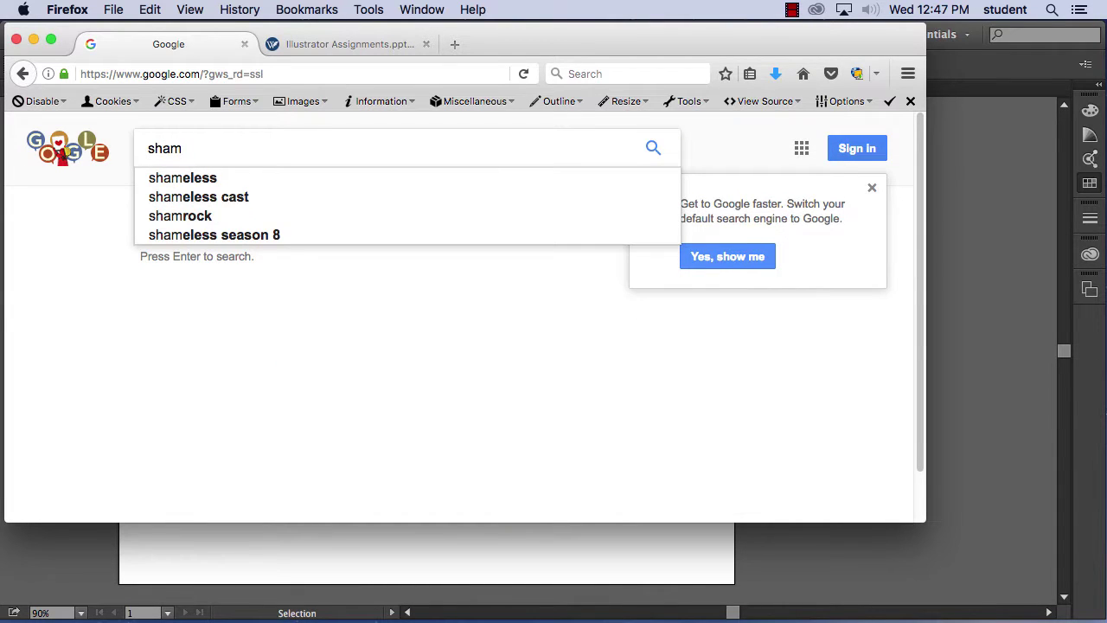
type("rock")
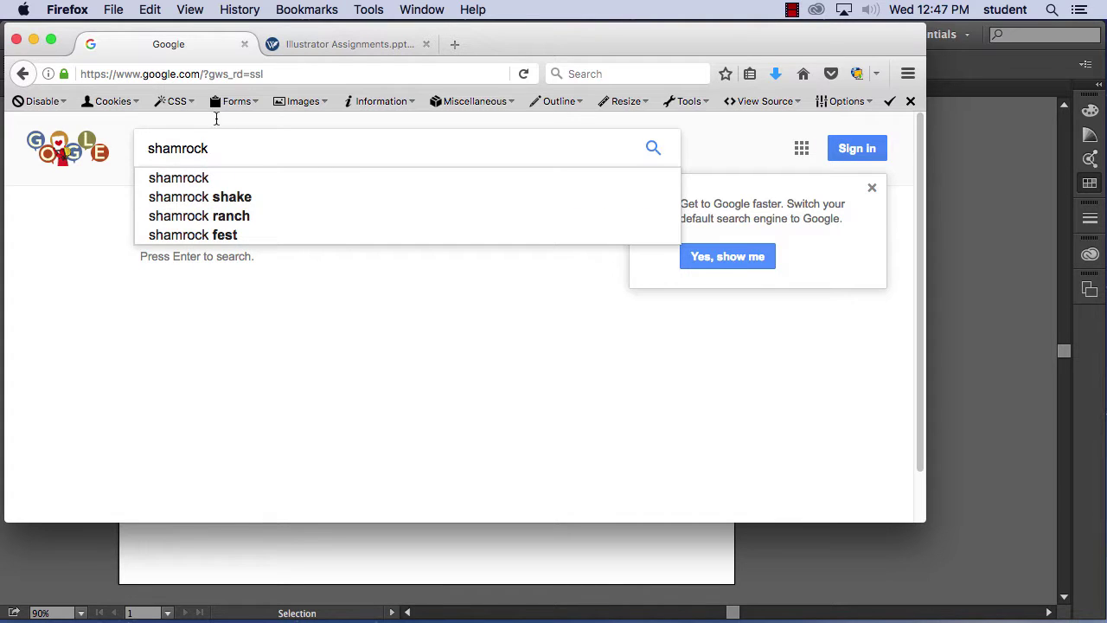
left_click(192, 179)
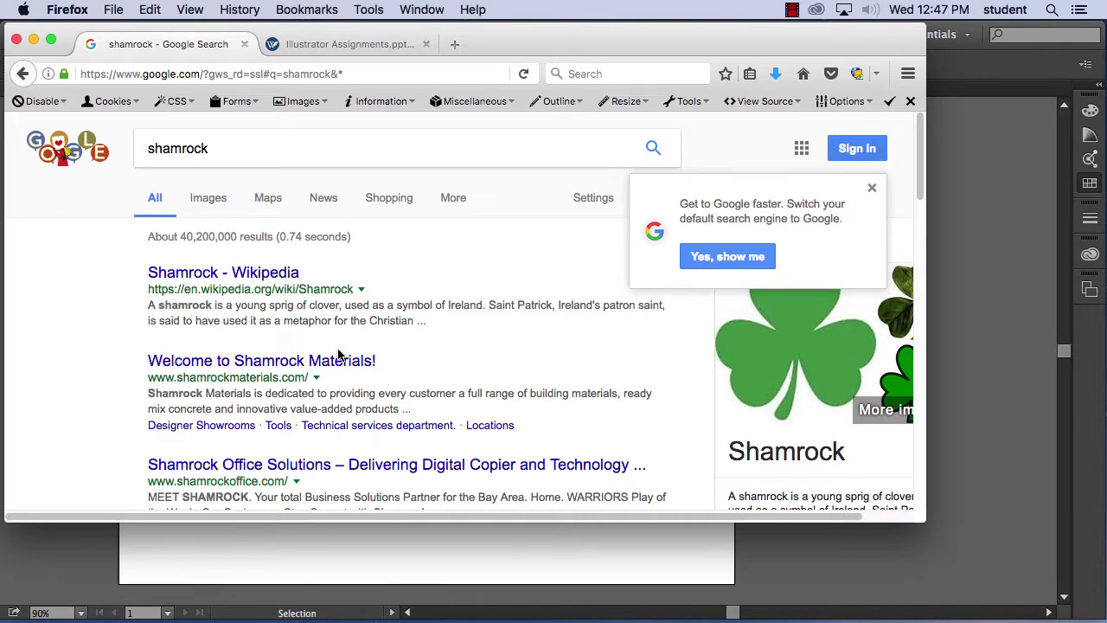
Visit the Shamrock Materials result, then return to Google and search 'shamrock' again
scroll(350, 372, "down", 2)
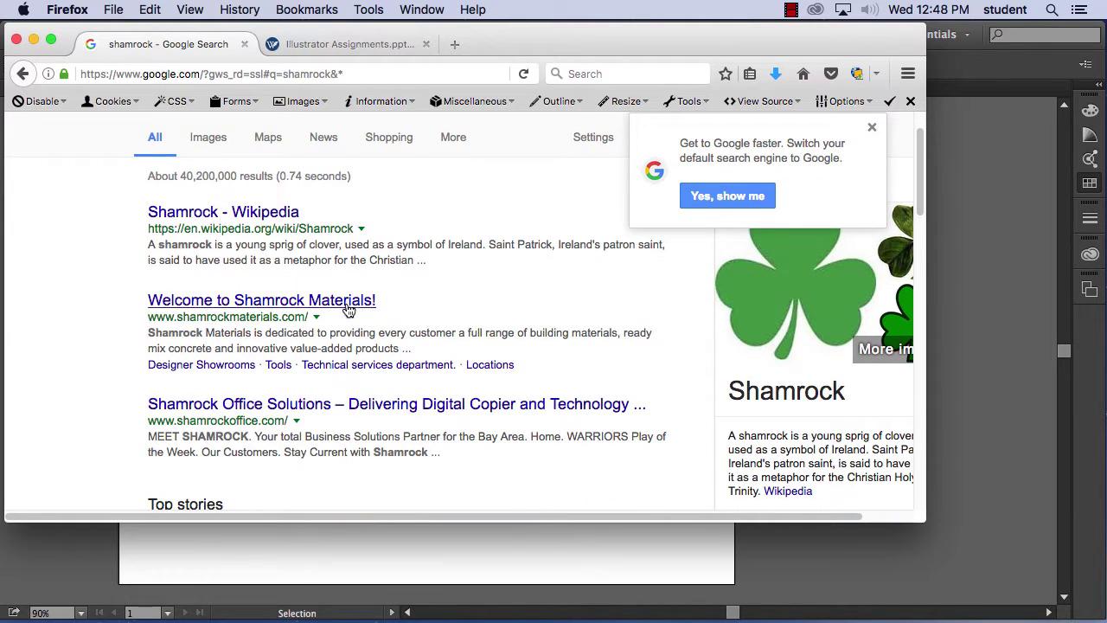
left_click(344, 304)
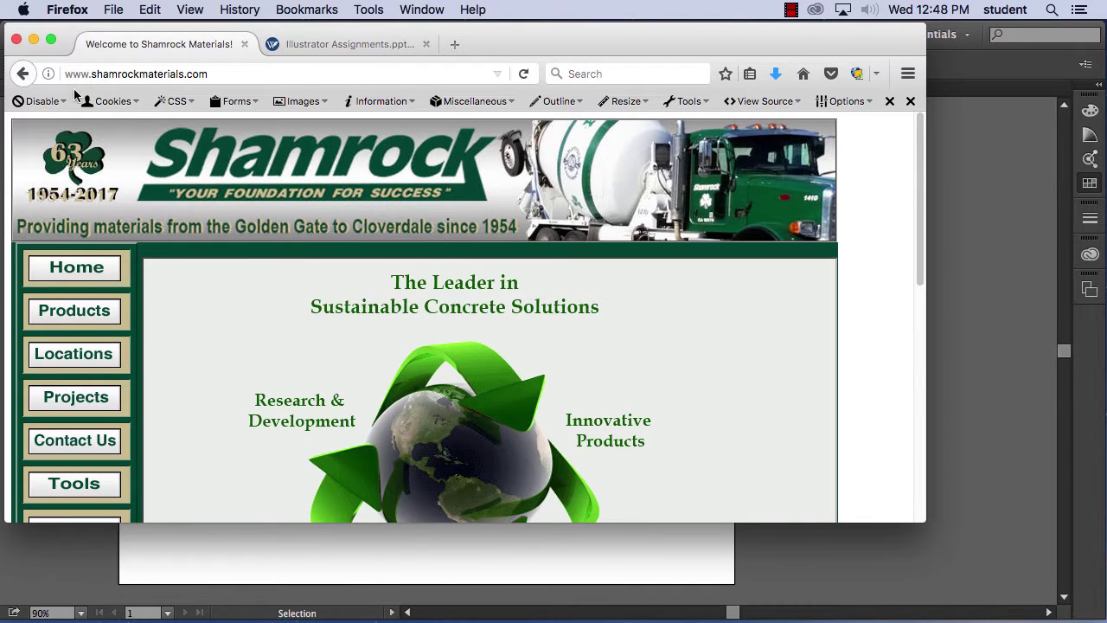
left_click(26, 74)
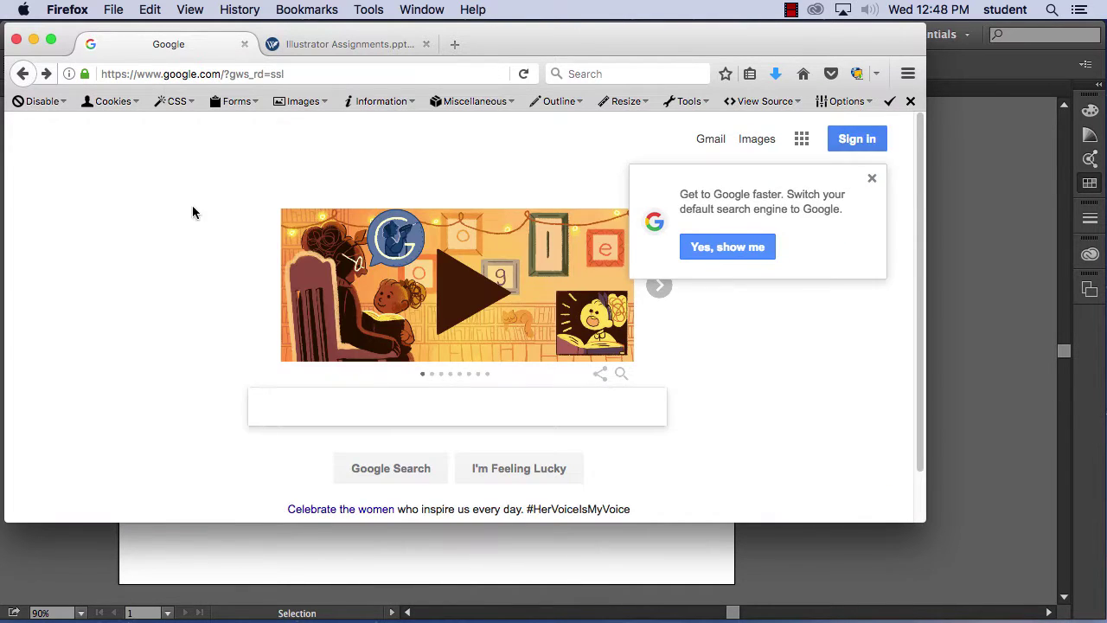
left_click(47, 73)
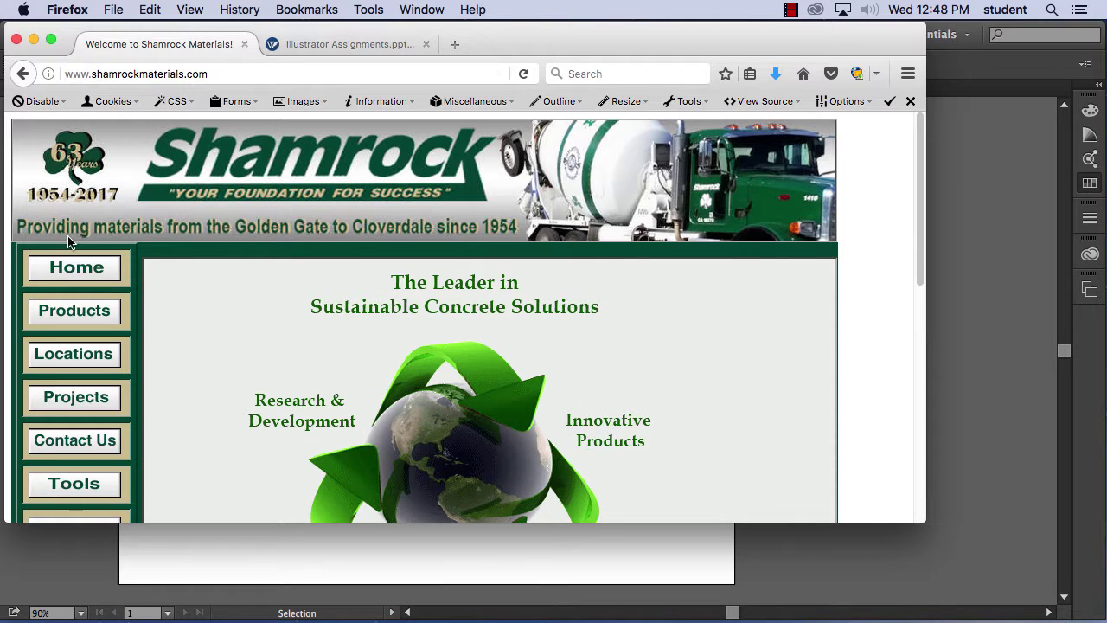
scroll(82, 310, "down", 10)
scroll(82, 309, "up", 10)
left_click(26, 76)
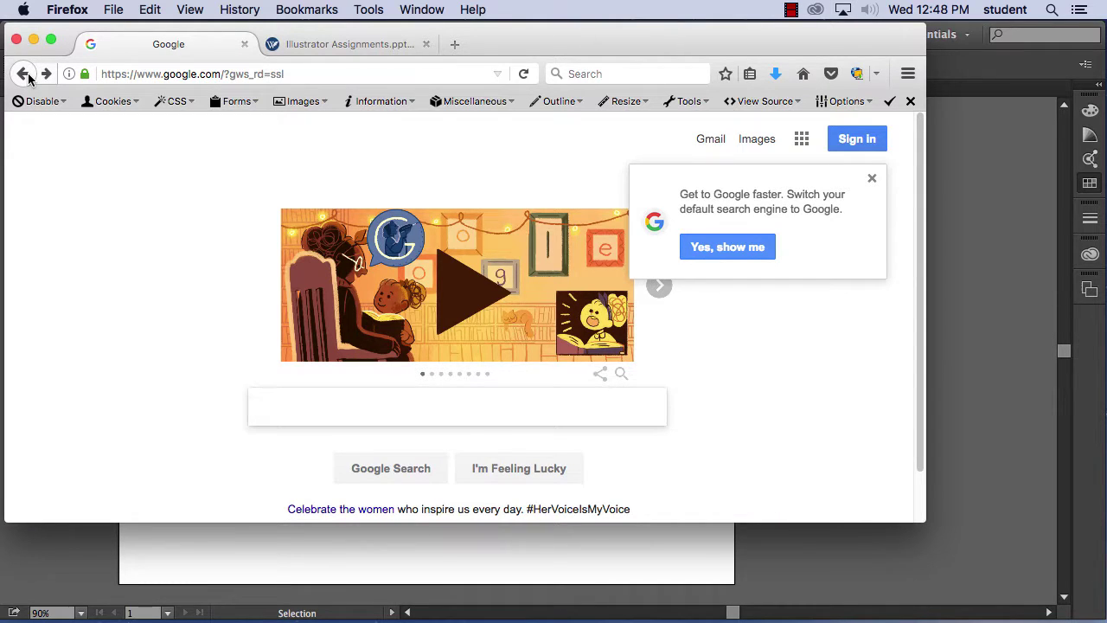
left_click(276, 403)
type("shamrock")
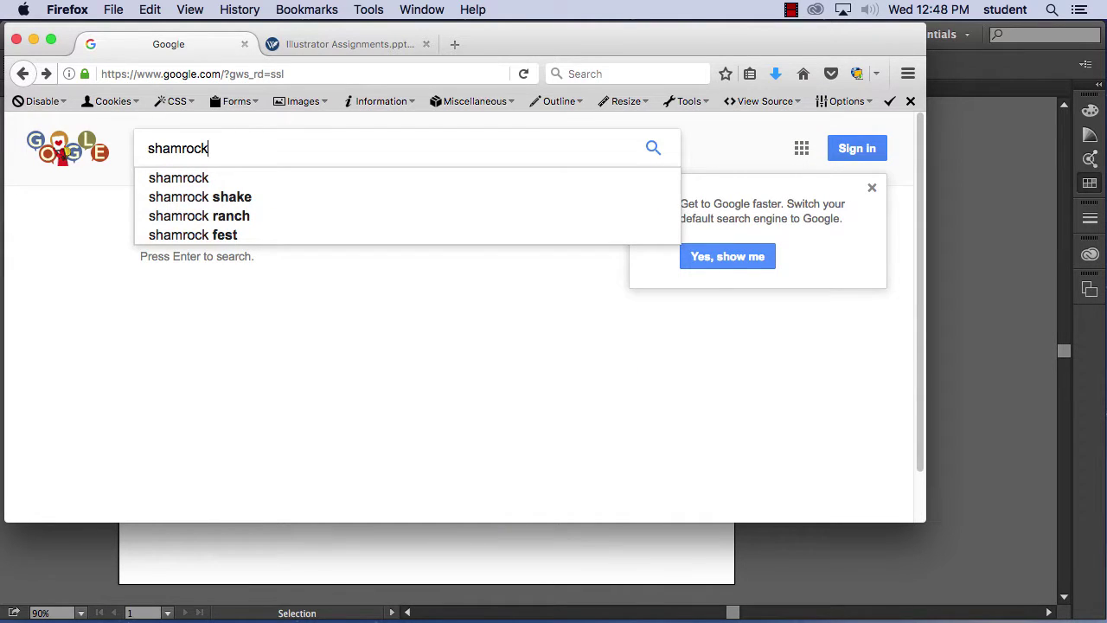
key("Return")
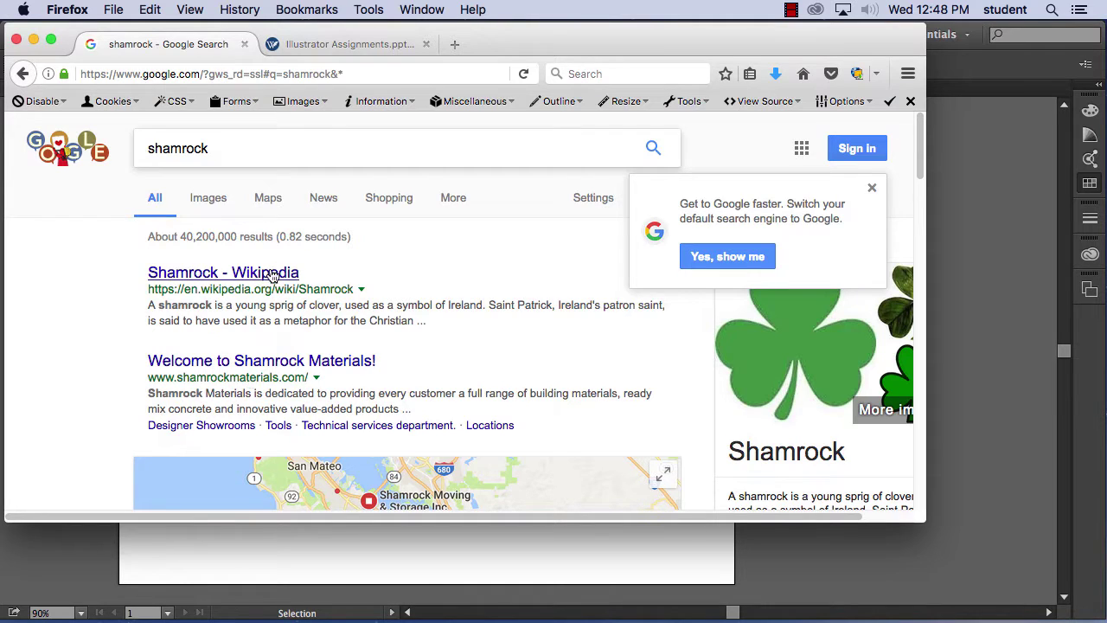
Copy the Wikipedia Irish clover shamrock photo and bring Illustrator back to the front
left_click(226, 273)
left_click(853, 441)
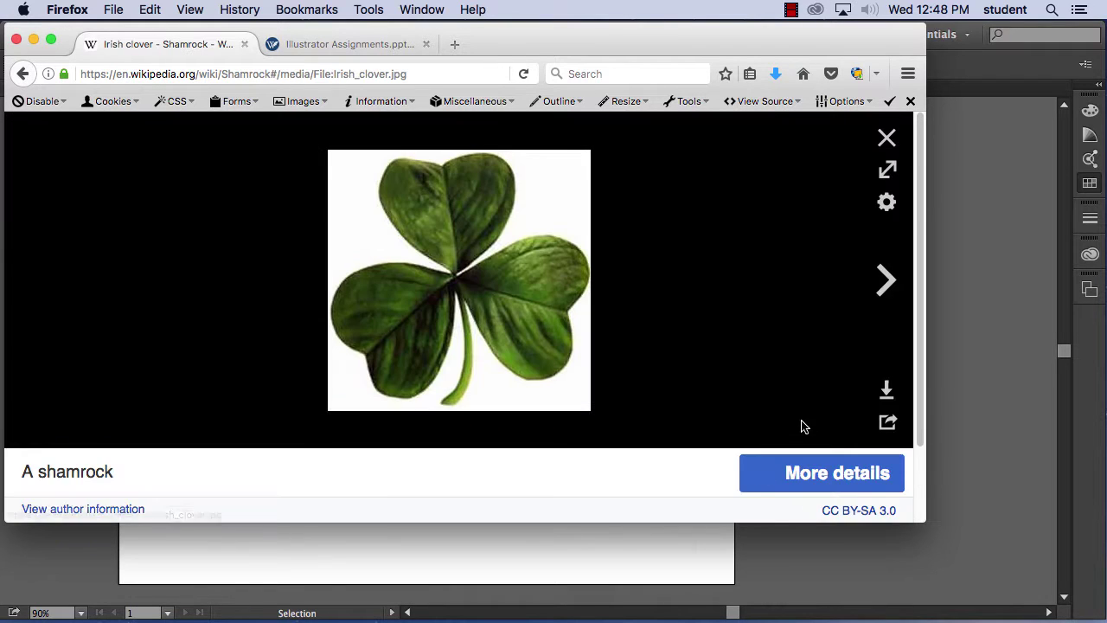
right_click(444, 251)
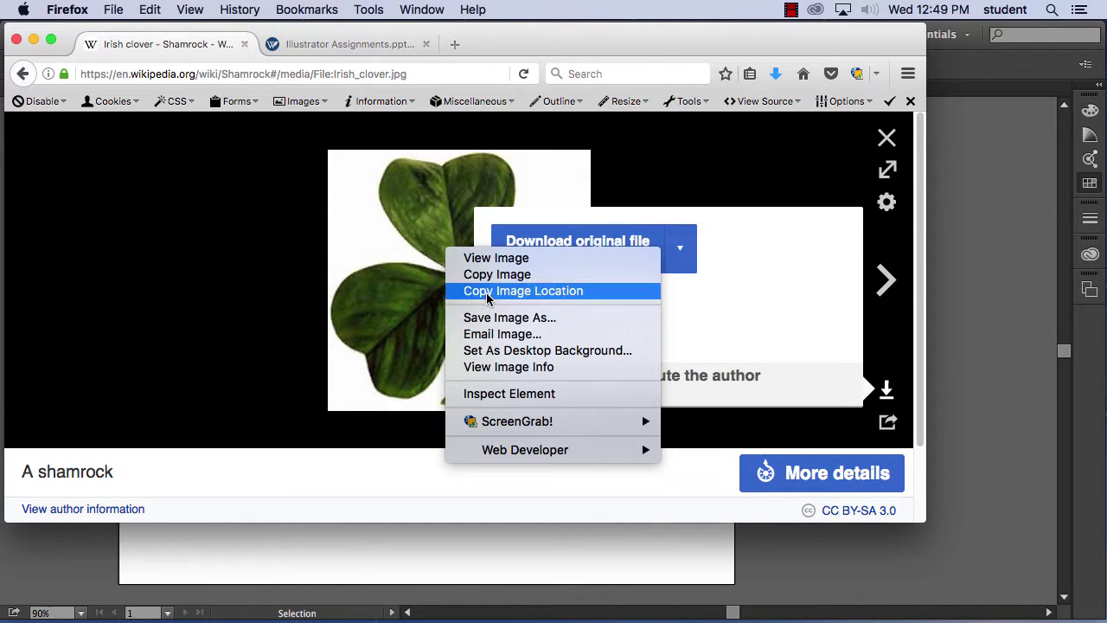
left_click(494, 278)
right_click(432, 245)
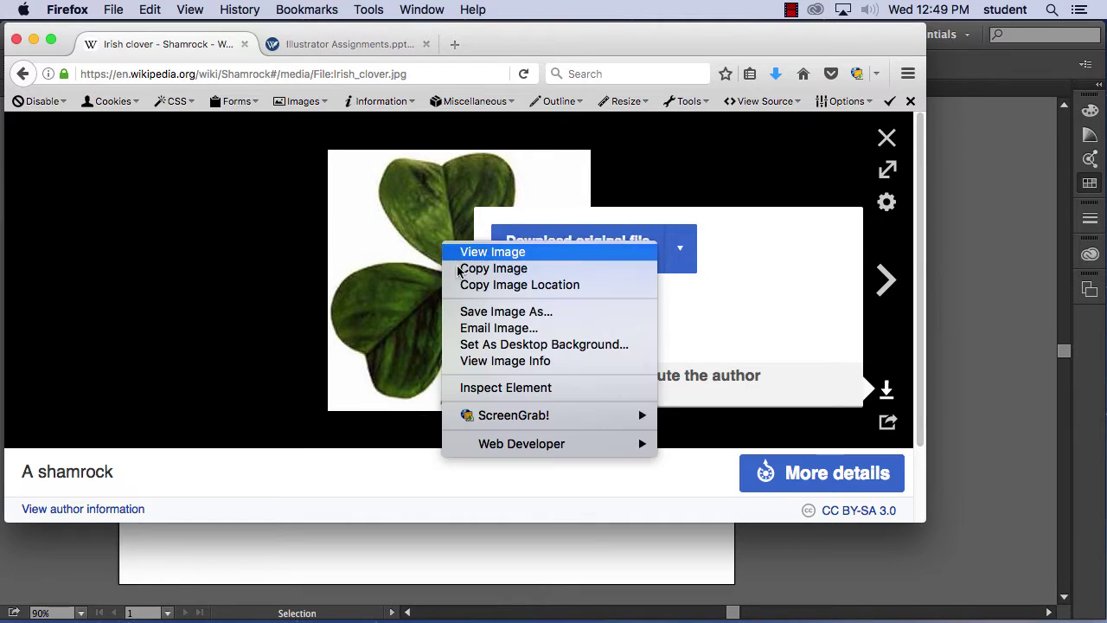
left_click(463, 268)
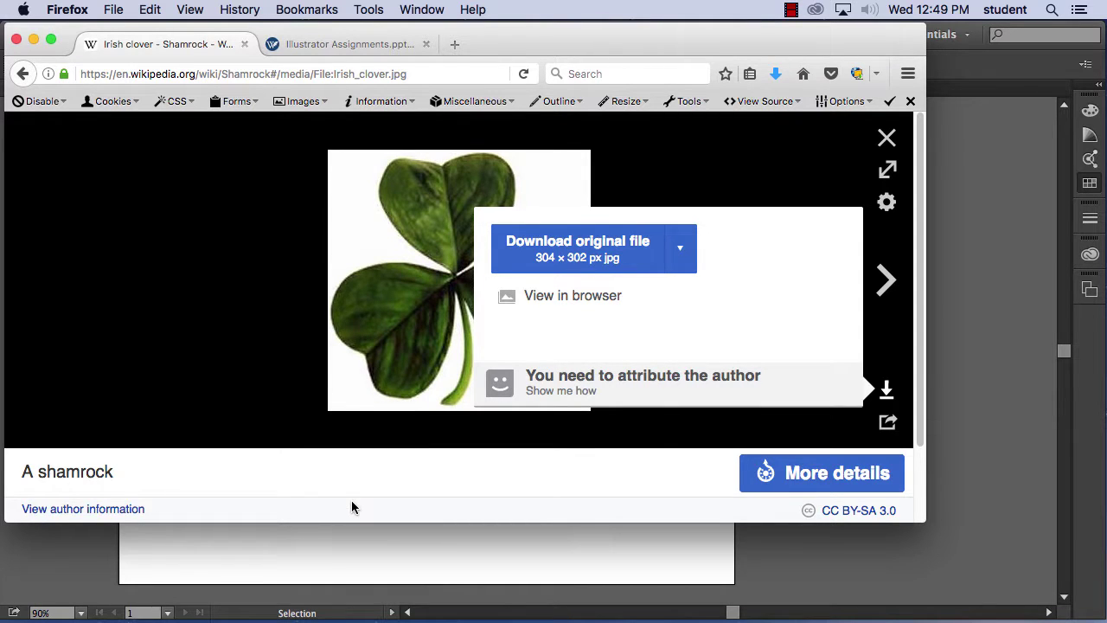
mouse_move(295, 619)
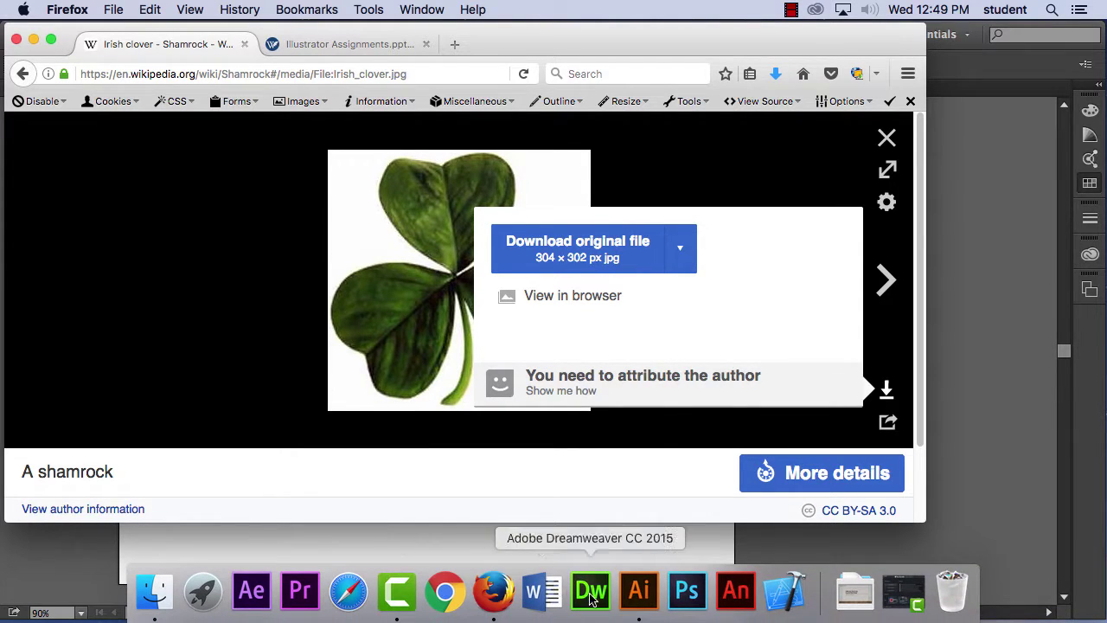
left_click(638, 605)
Paste the copied shamrock photo onto the artboard and move it up and left
left_click(189, 10)
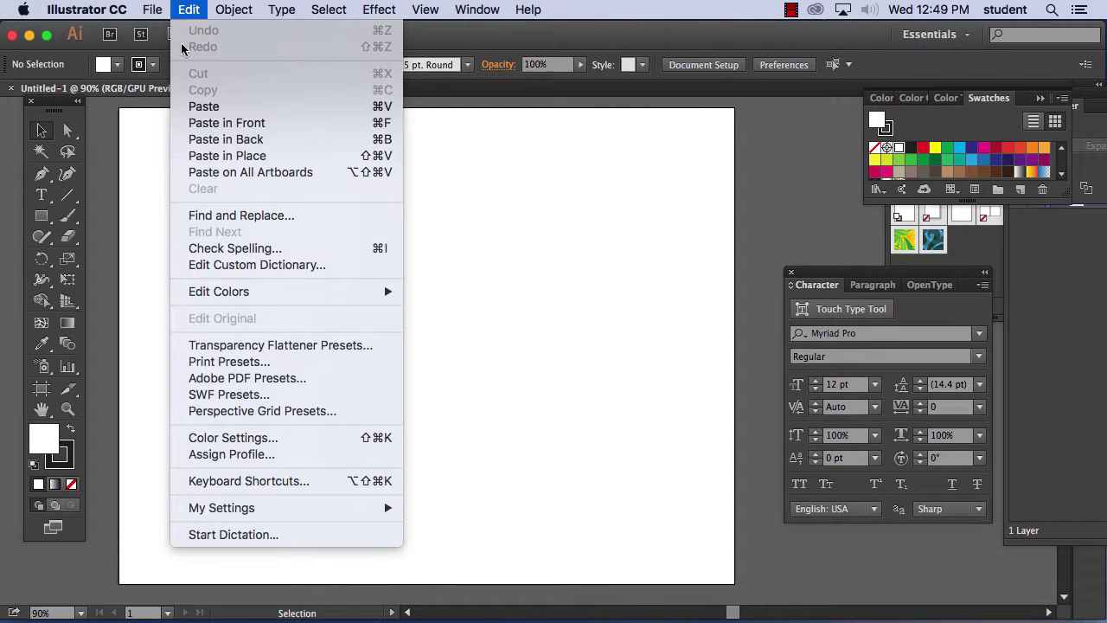
left_click(201, 107)
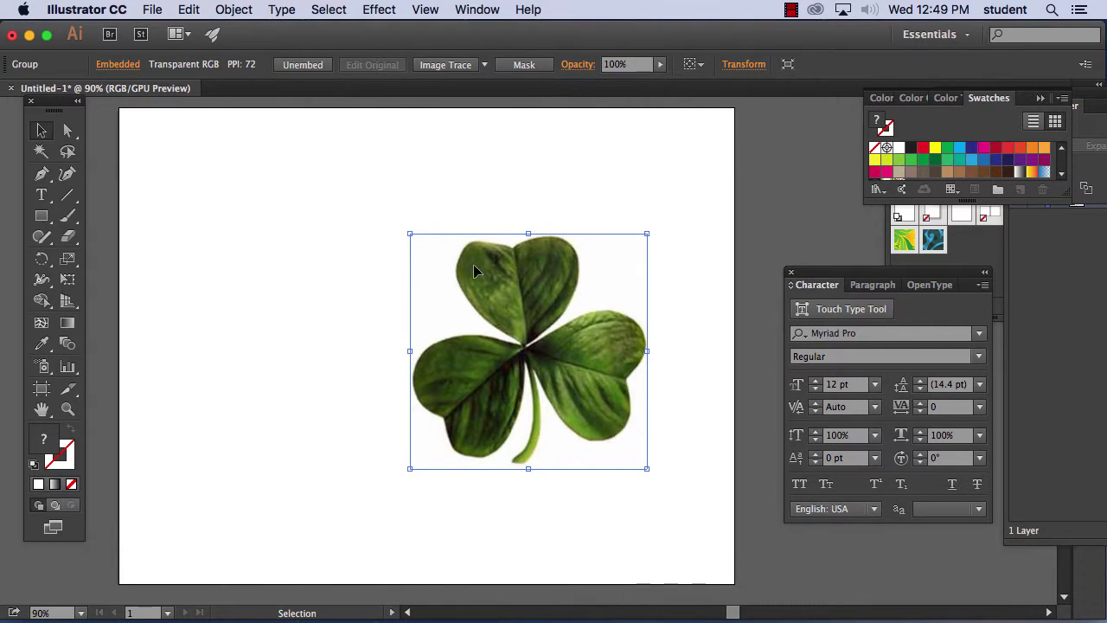
left_click_drag(473, 271, 383, 220)
left_click(572, 250)
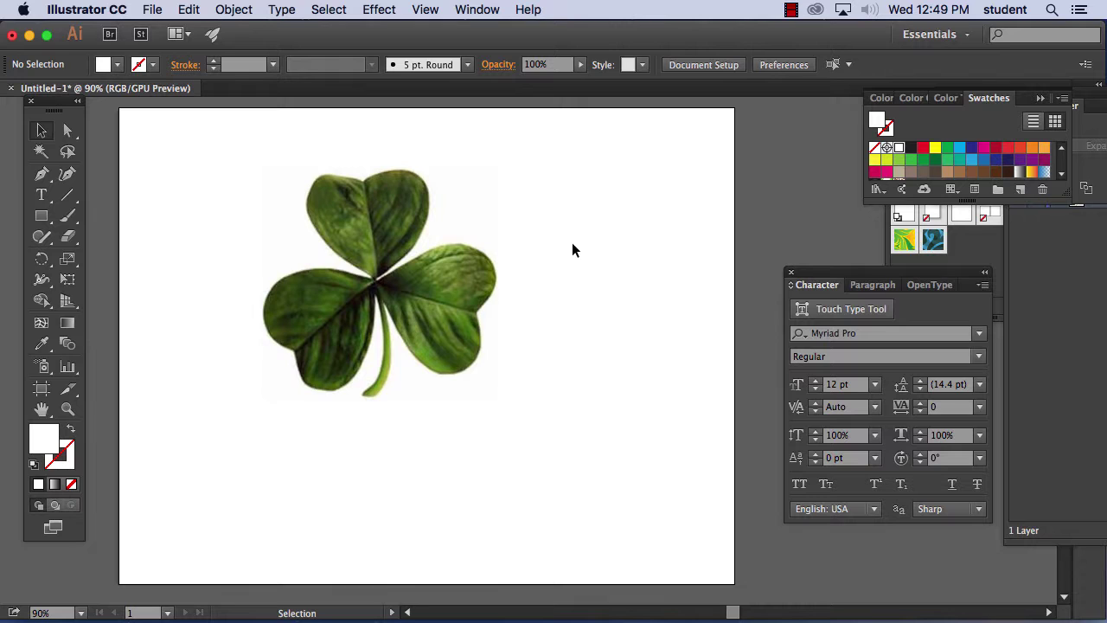
Enlarge the shamrock photo by its corner handle and nudge it into place
left_click(458, 270)
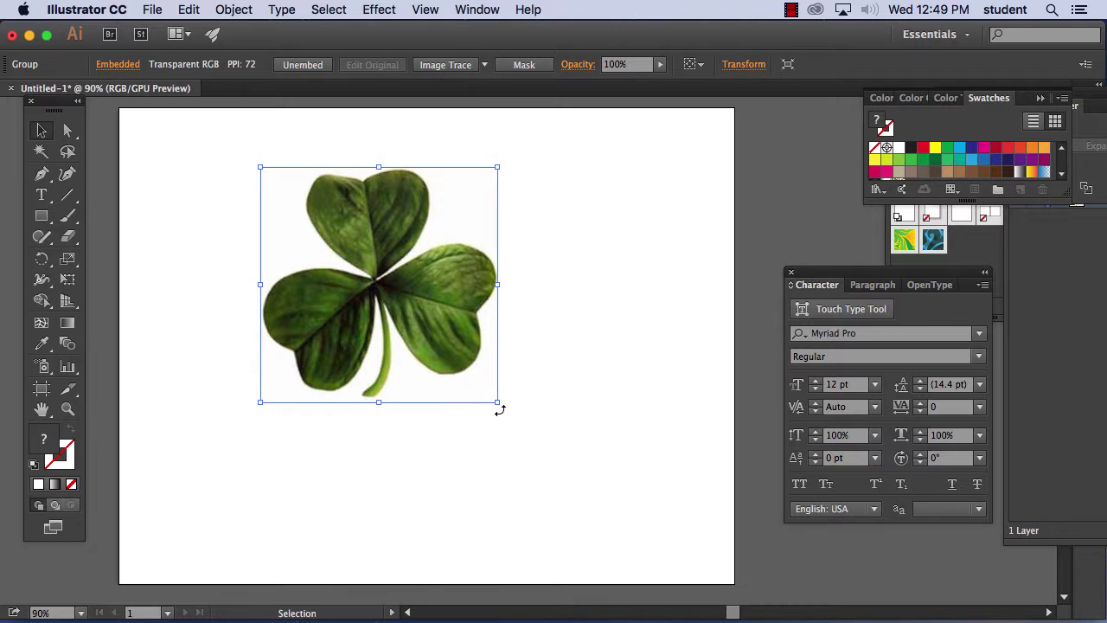
left_click_drag(499, 401, 676, 580)
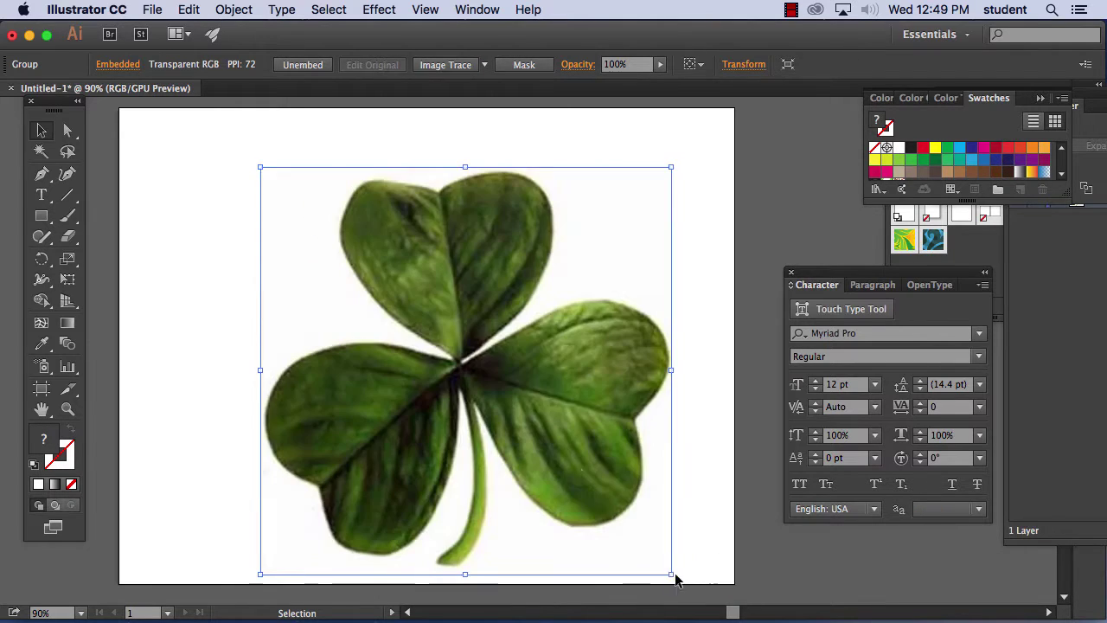
left_click_drag(524, 391, 485, 365)
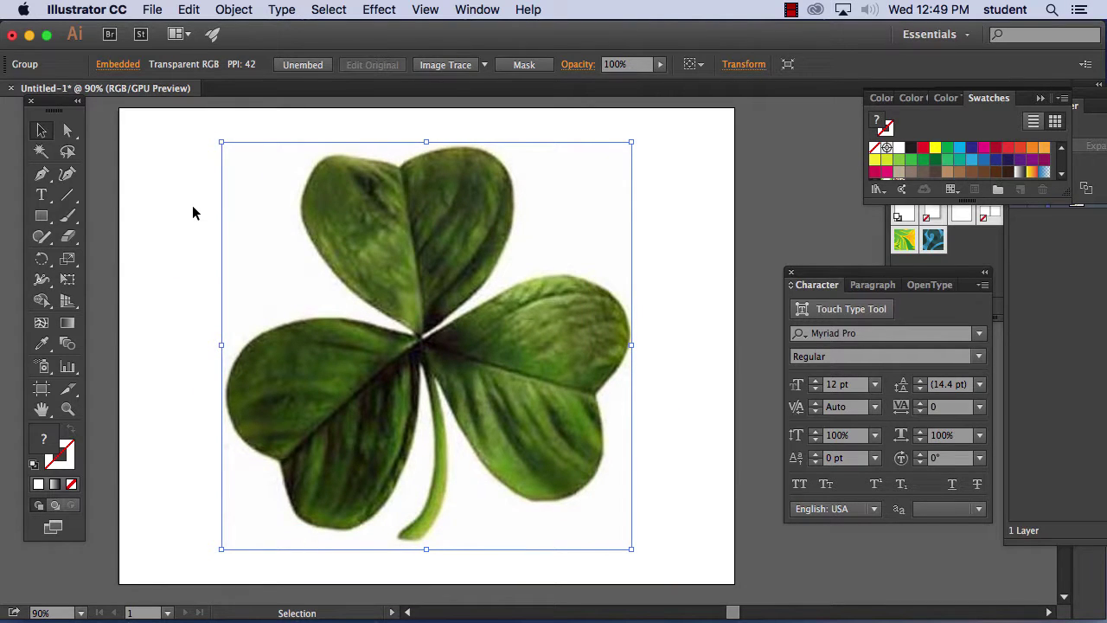
left_click(153, 215)
left_click(42, 175)
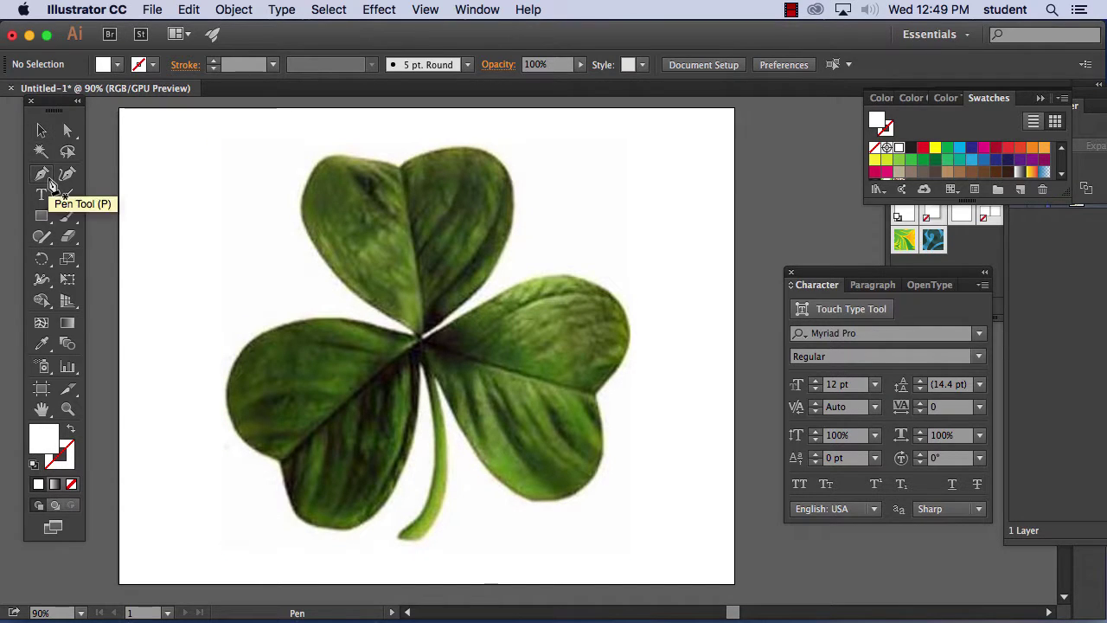
Swap fill and stroke and set the stroke colour to dark 160f0f
left_click(70, 430)
double_click(61, 451)
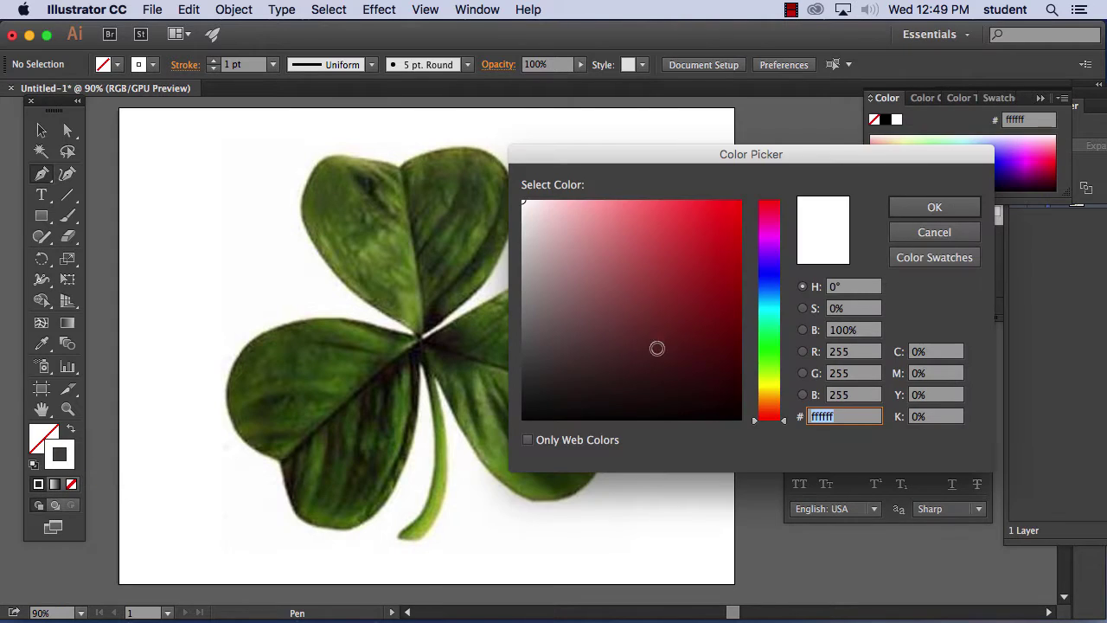
left_click(533, 410)
mouse_move(534, 409)
left_mouse_down()
mouse_move(519, 410)
mouse_move(640, 314)
mouse_move(635, 364)
mouse_move(594, 400)
left_mouse_up()
left_click(946, 210)
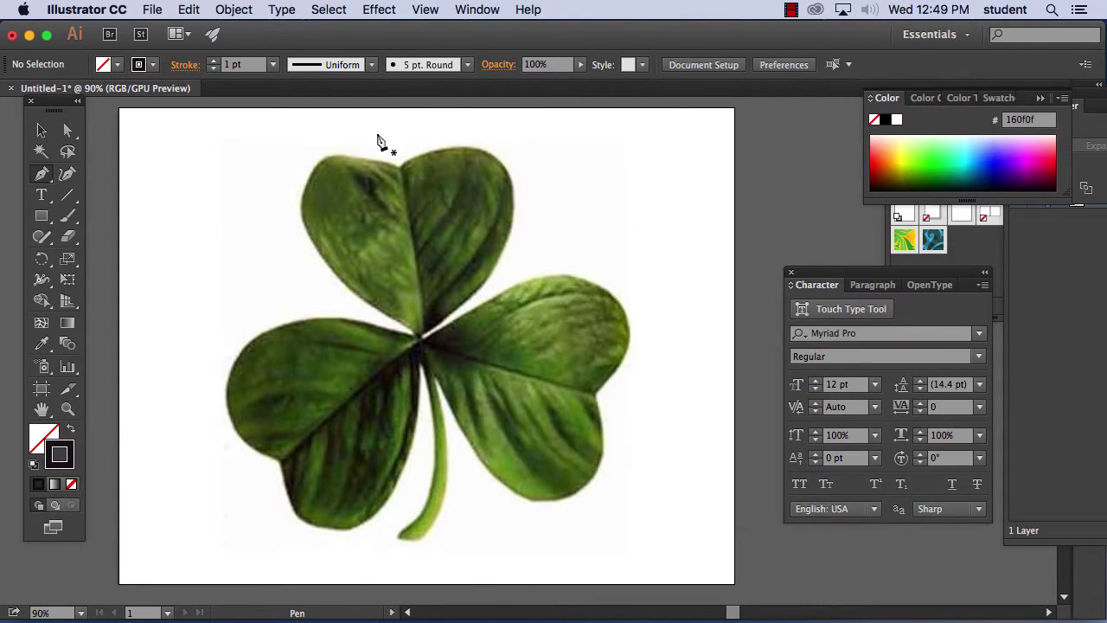
Trace a Pen outline over the top leaf, around the right leaf and down to the stem
left_click(401, 166)
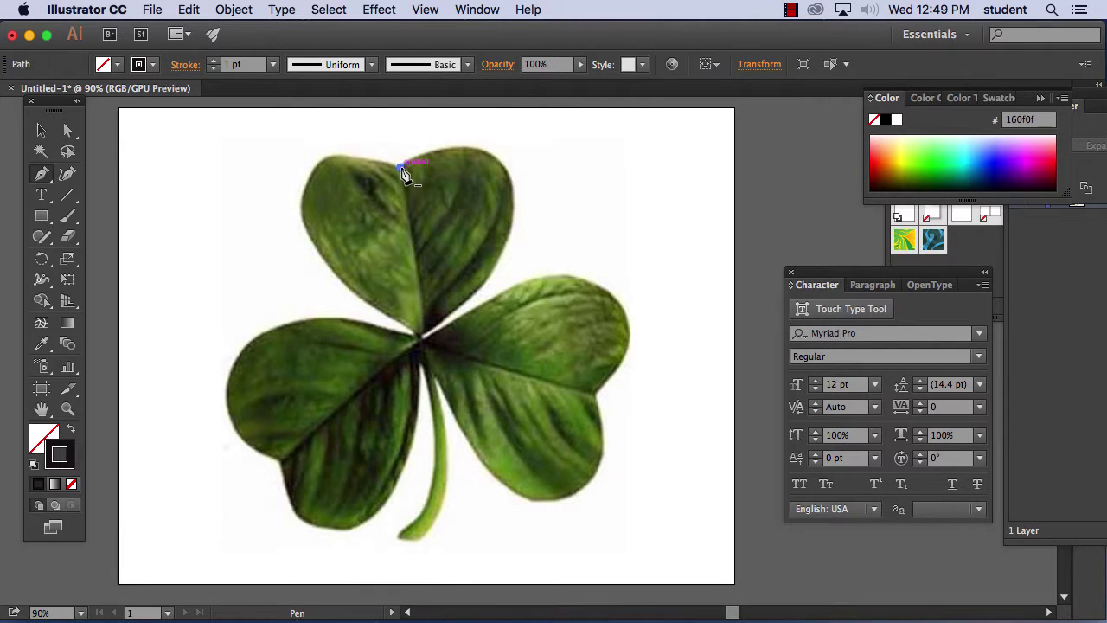
left_click_drag(483, 149, 521, 175)
left_click_drag(494, 268, 472, 298)
left_click_drag(420, 337, 576, 275)
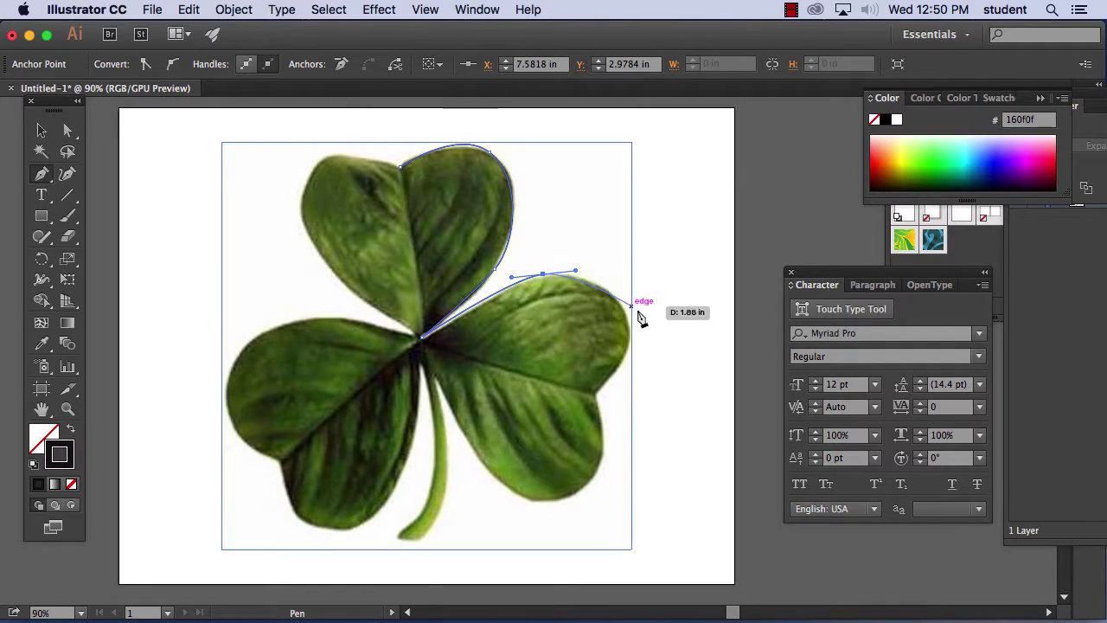
left_click_drag(632, 345, 558, 510)
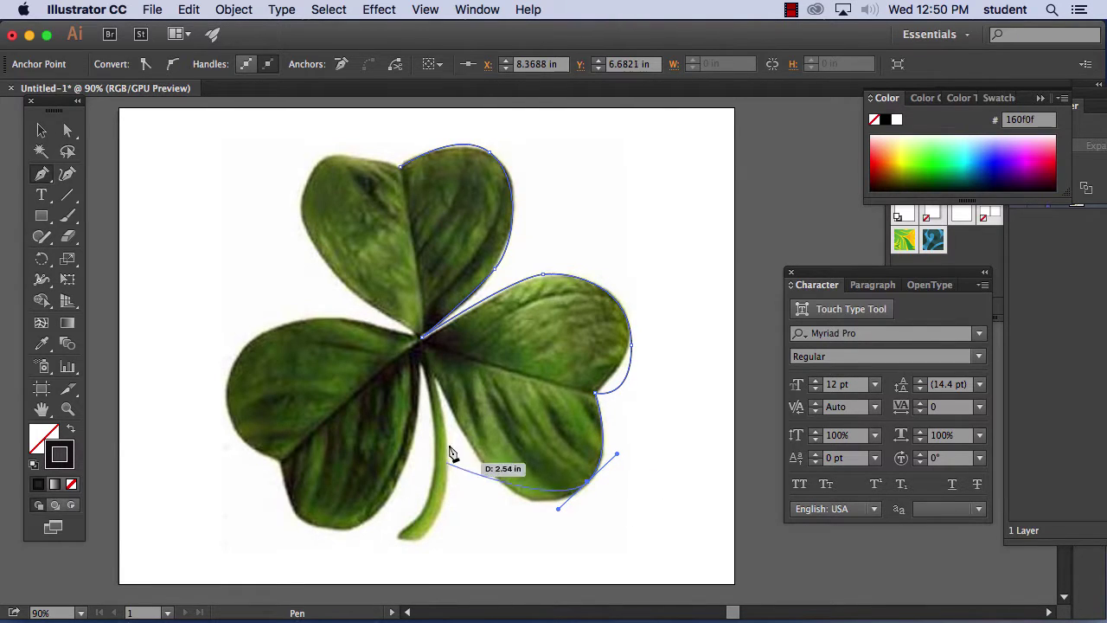
left_click_drag(483, 465, 456, 428)
left_click_drag(436, 378, 413, 455)
left_click(421, 361)
Continue the outline around the bottom and left leaves up over the top-left leaf
left_click_drag(362, 523, 334, 534)
left_click_drag(288, 499, 286, 500)
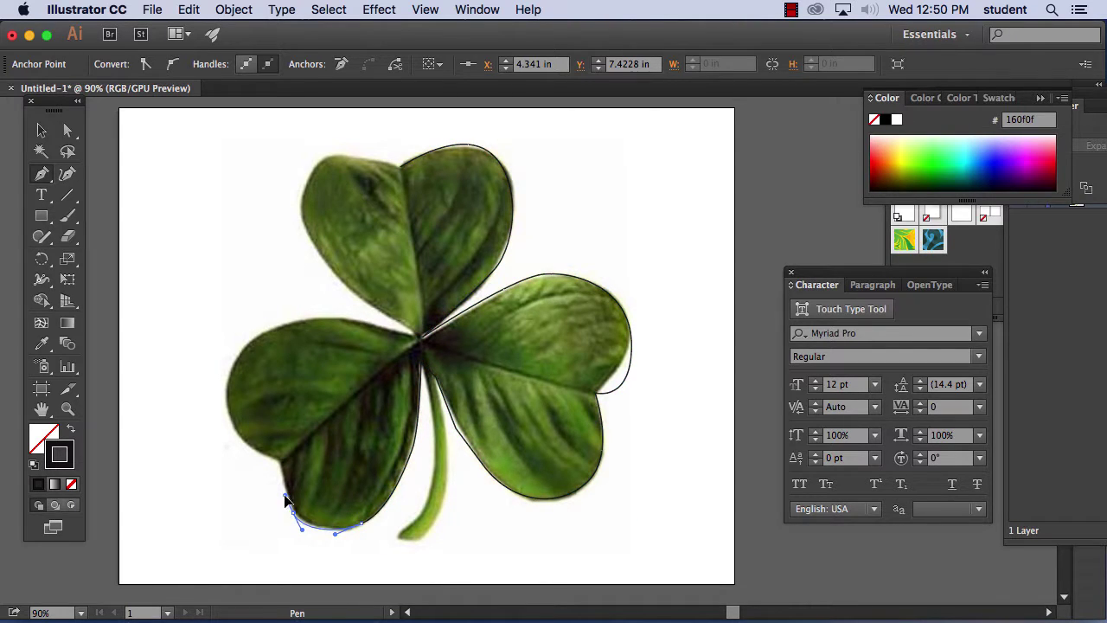
left_click(281, 462)
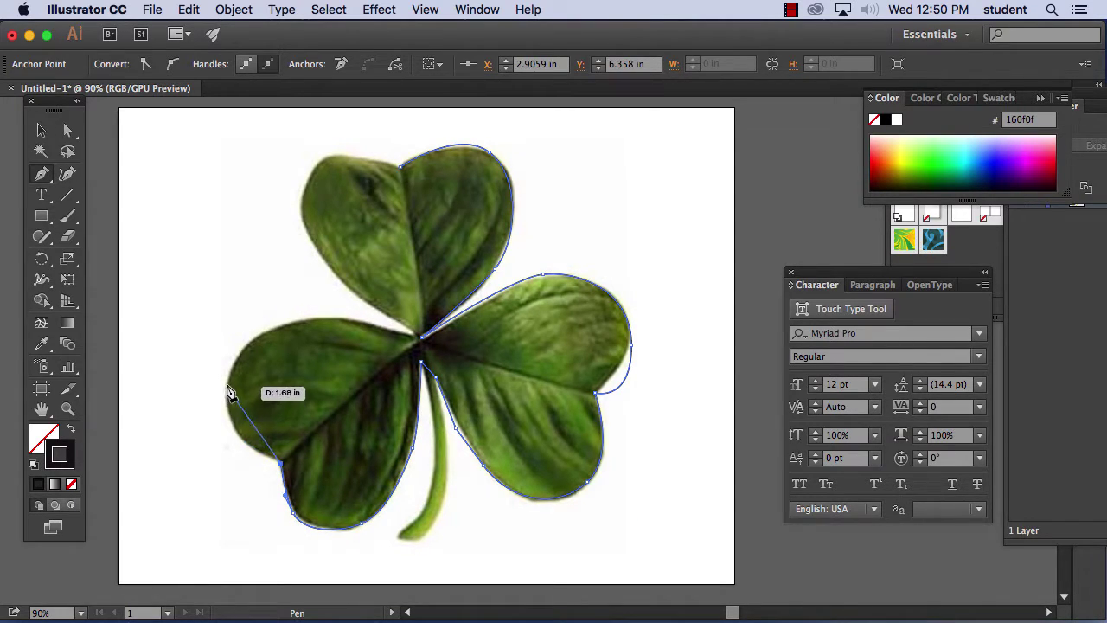
left_click_drag(226, 385, 241, 328)
left_click_drag(314, 319, 322, 317)
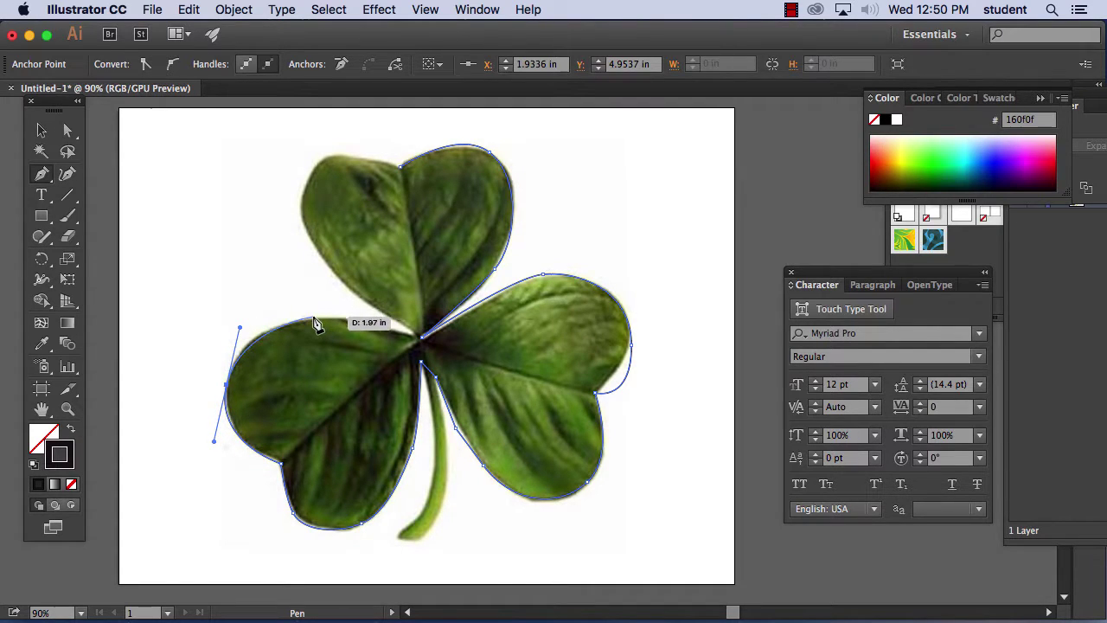
left_click(417, 336)
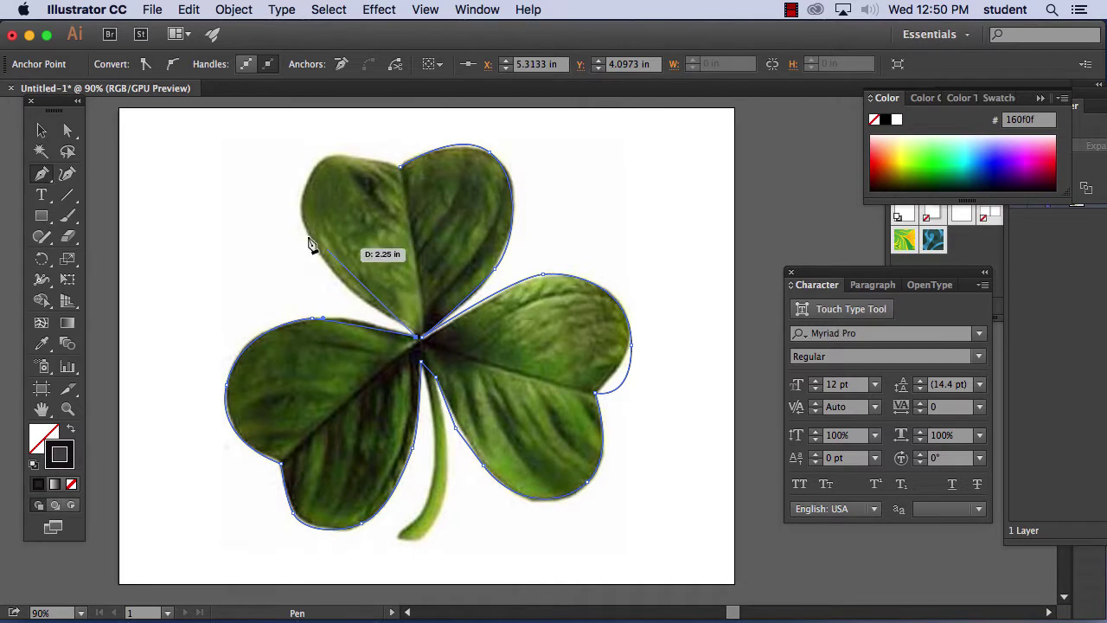
left_click_drag(314, 246, 295, 204)
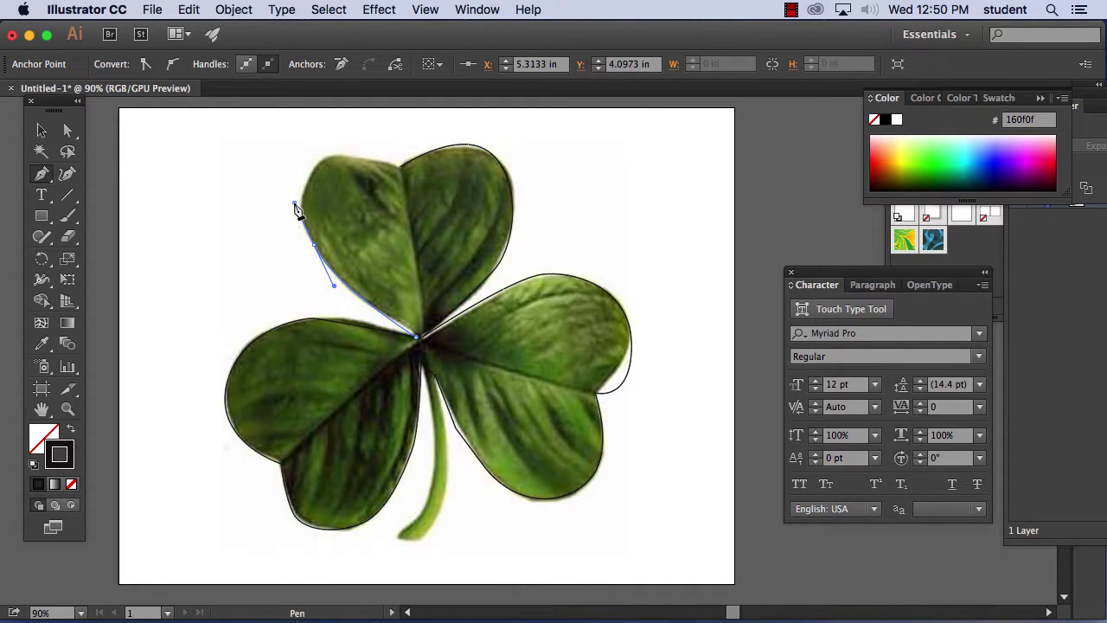
left_click_drag(327, 156, 344, 158)
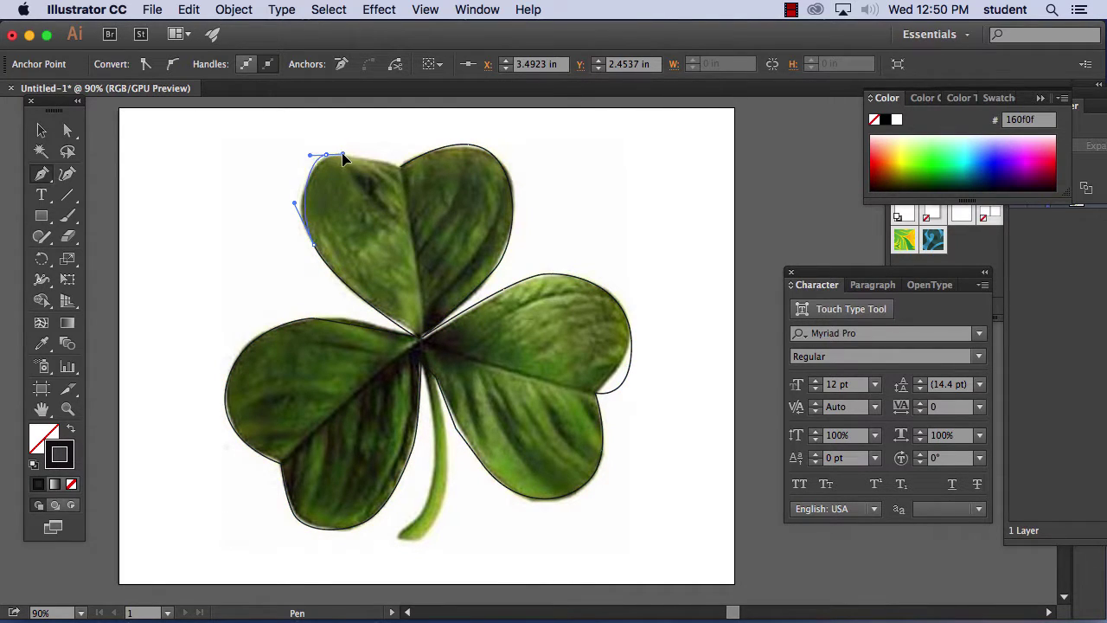
Close the outline at its starting notch and refit the right-leaf and centre anchors
left_click(399, 166)
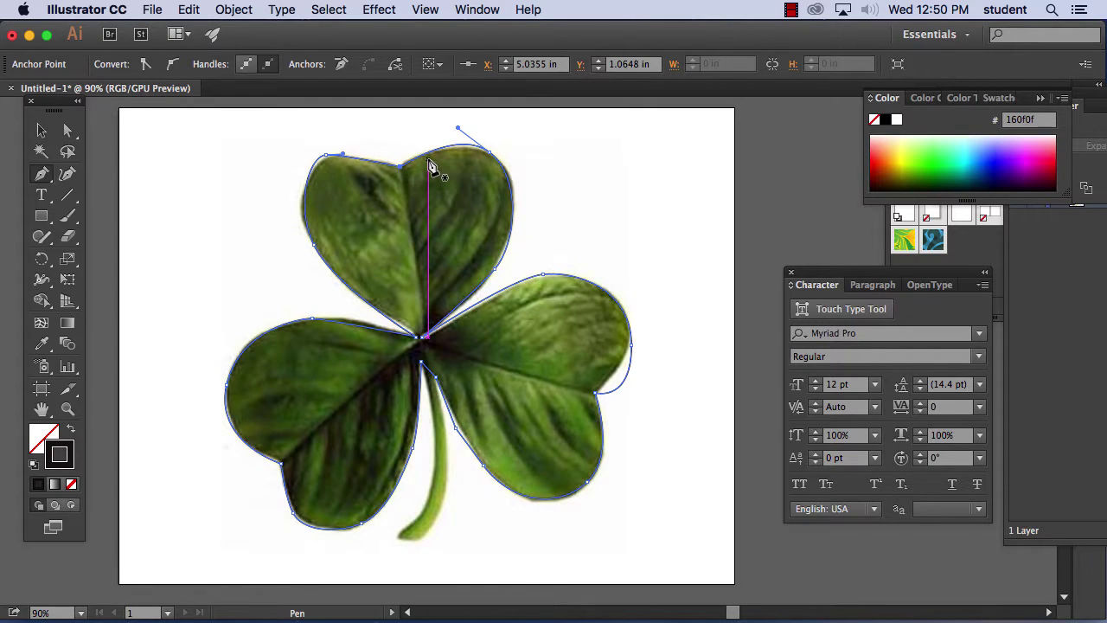
left_click(67, 129)
left_click_drag(635, 348, 636, 339)
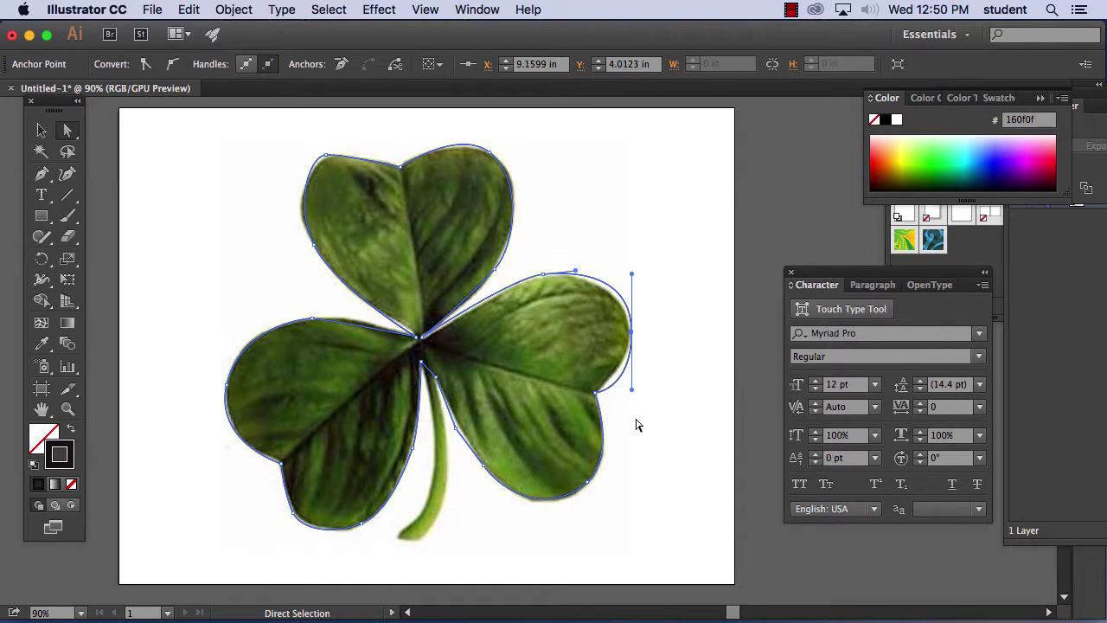
left_click_drag(589, 484, 590, 488)
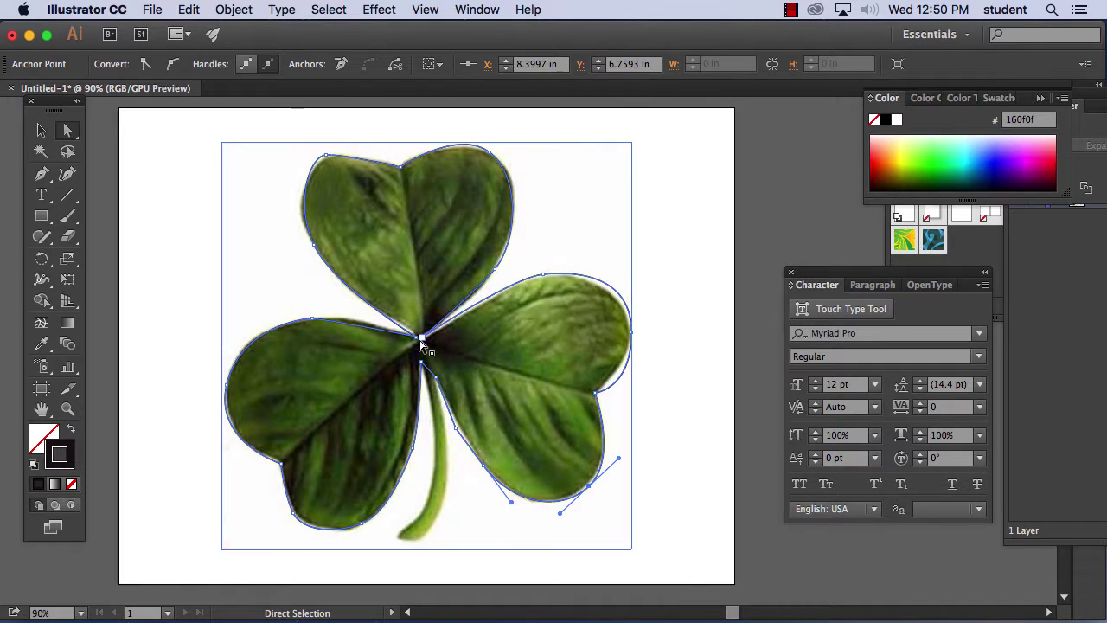
left_click_drag(421, 341, 425, 341)
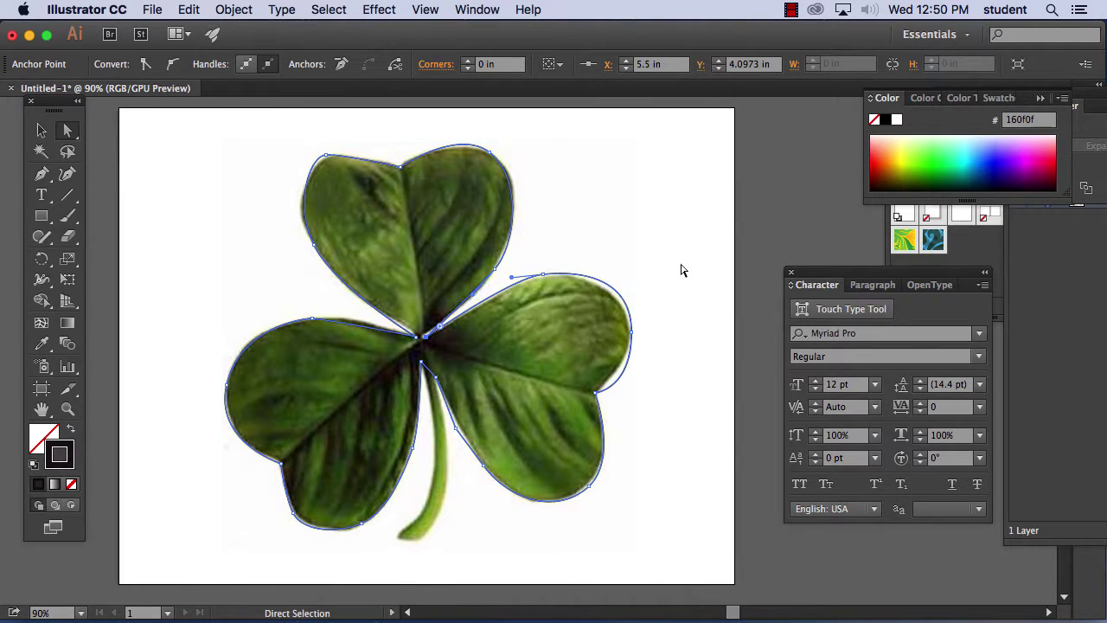
Refit the top-leaf, left-leaf and stem-side anchors to hug the leaf edges
left_click_drag(493, 154, 512, 165)
left_click(663, 202)
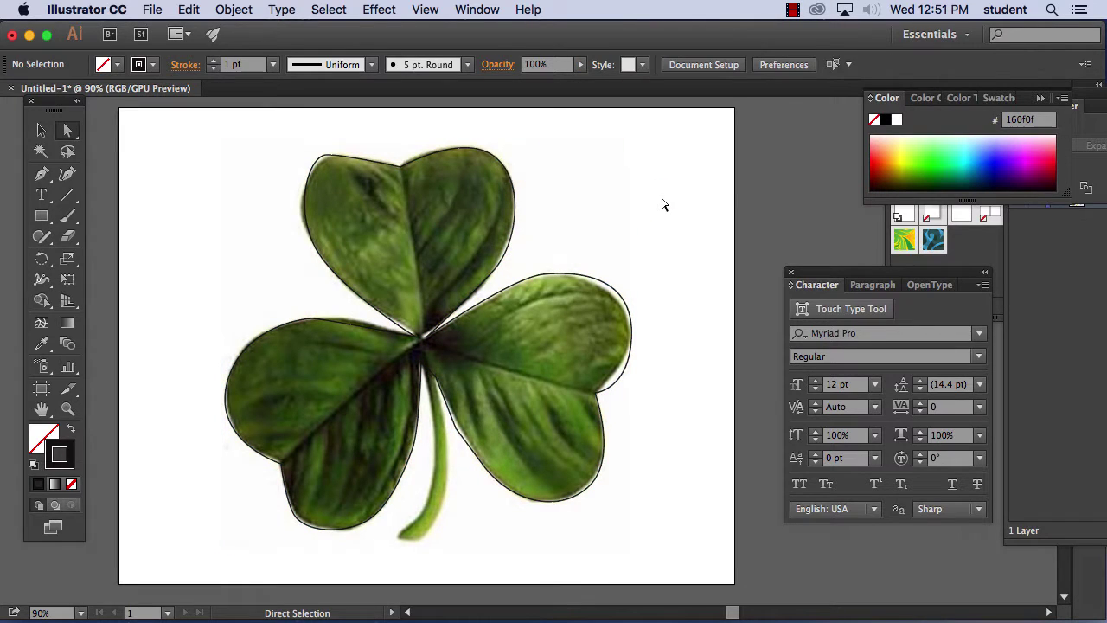
left_click_drag(329, 159, 346, 137)
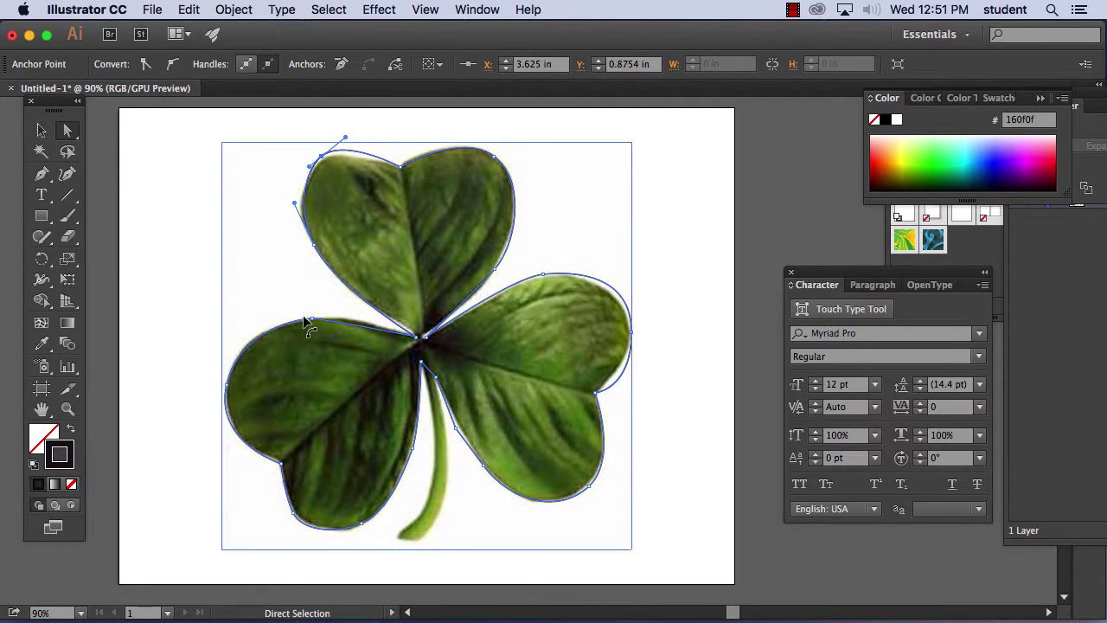
left_click_drag(316, 322, 317, 314)
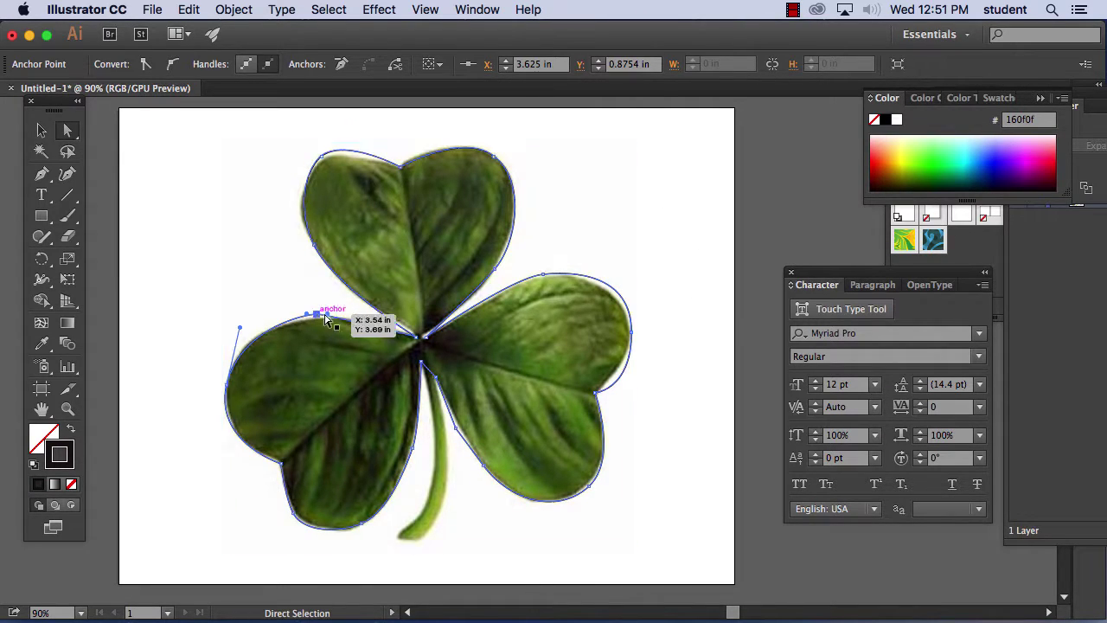
left_click(718, 309)
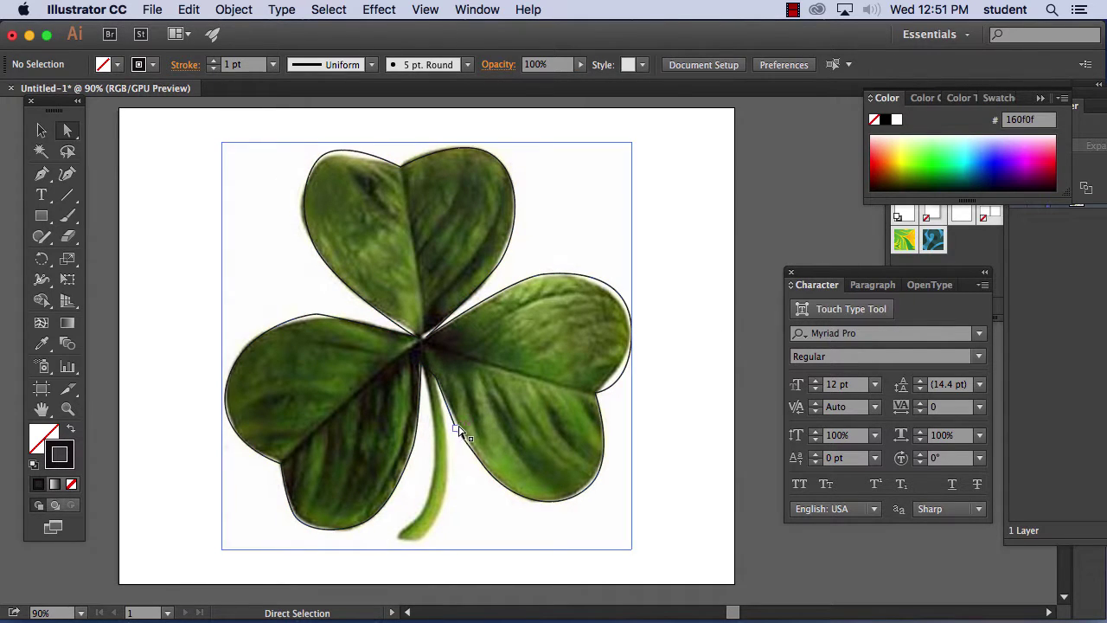
left_click_drag(456, 427, 461, 429)
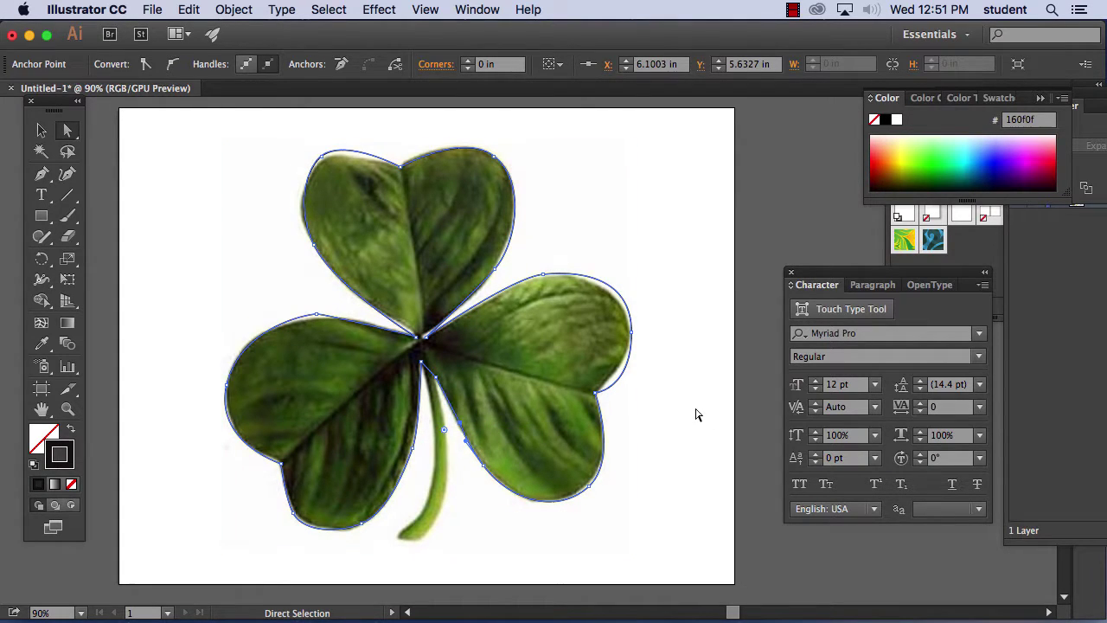
left_click(697, 415)
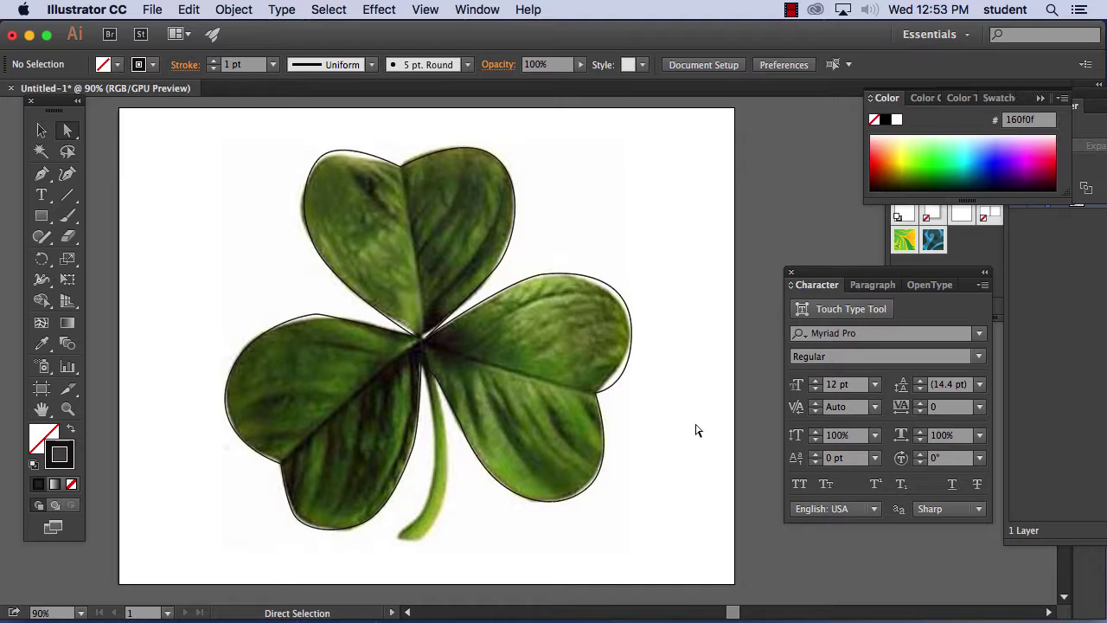
Zoom out to 50% and Alt-drag a copy of the shamrock outline beside the artboard
left_click(40, 130)
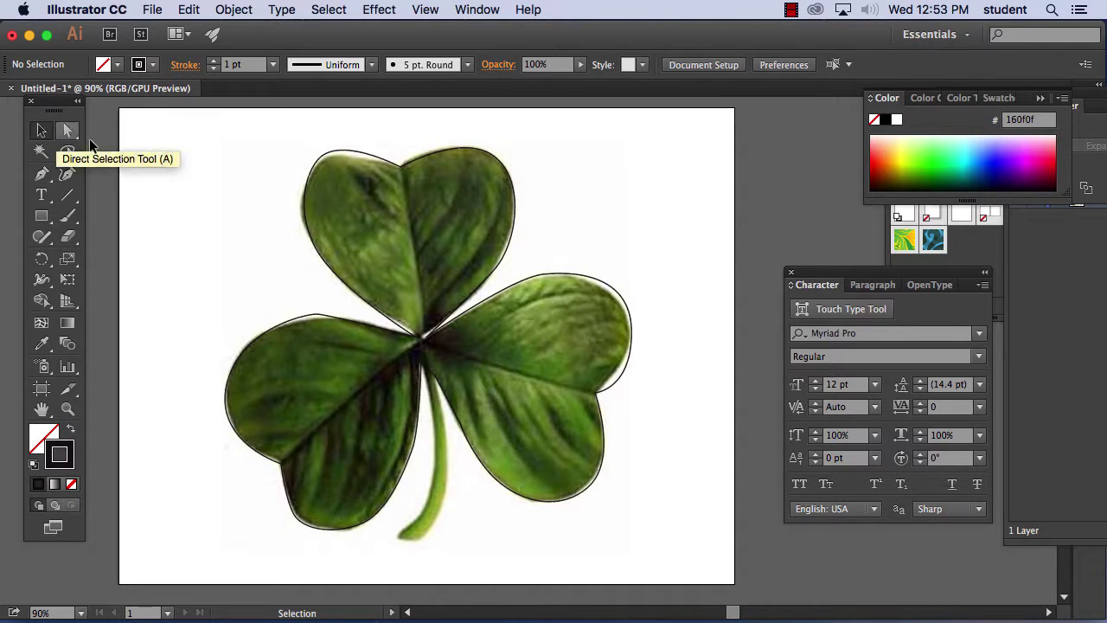
key("super+minus")
key("super+minus")
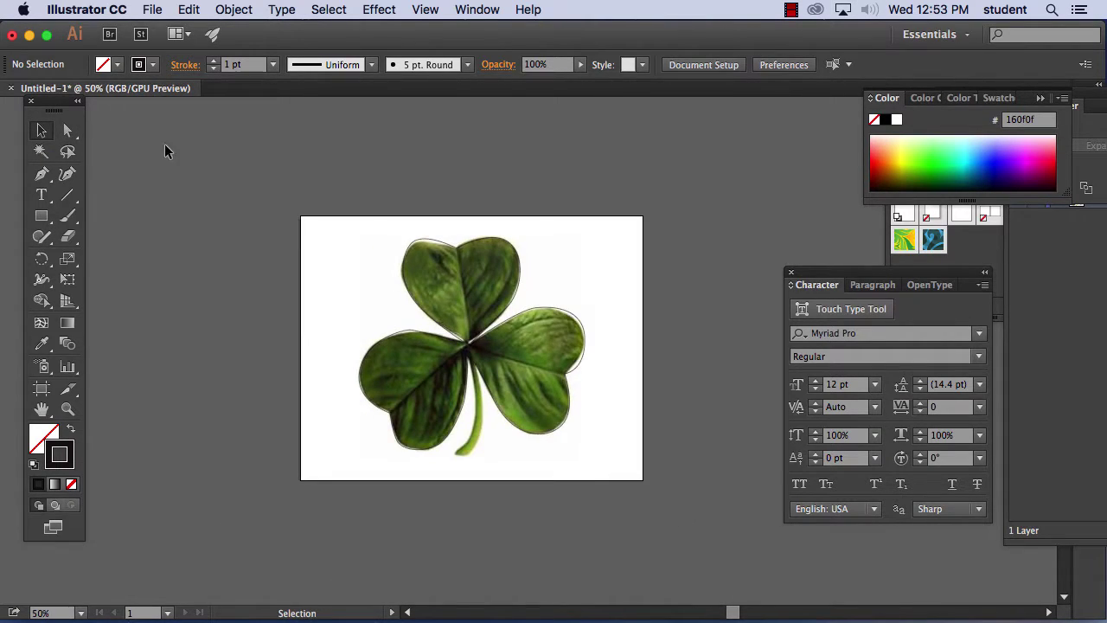
key("space")
left_click_drag(480, 324, 333, 277)
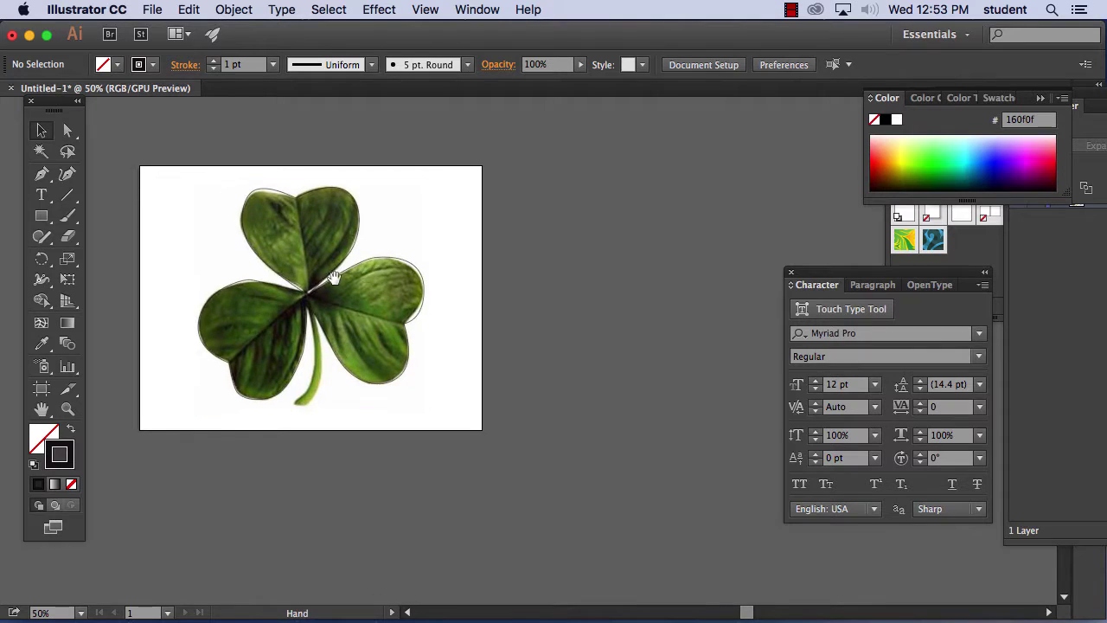
left_click(362, 227)
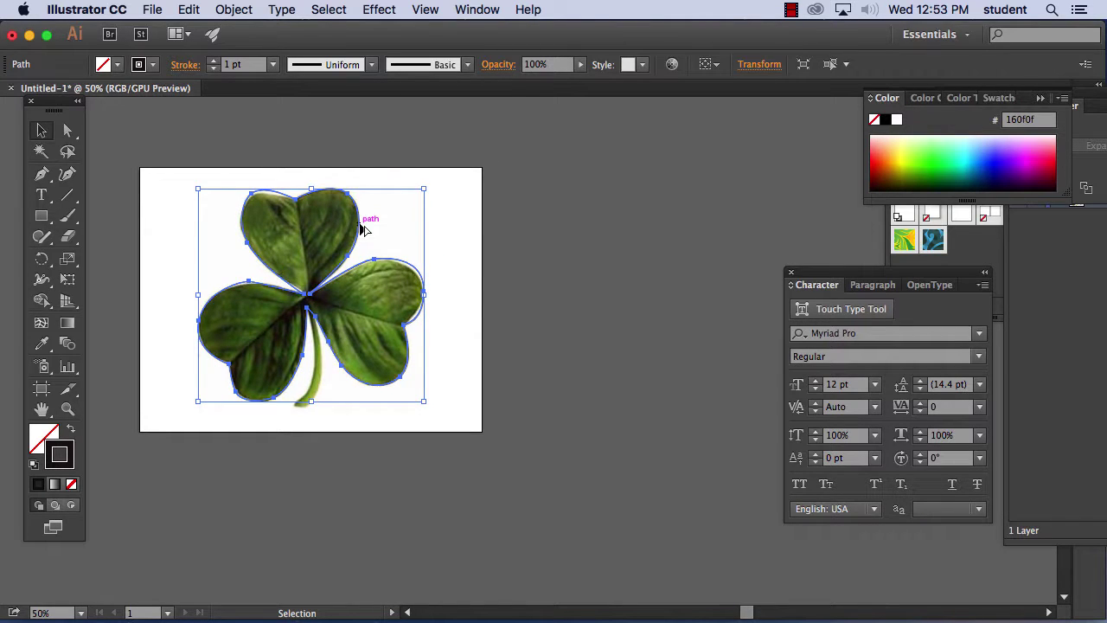
left_click_drag(361, 227, 654, 228)
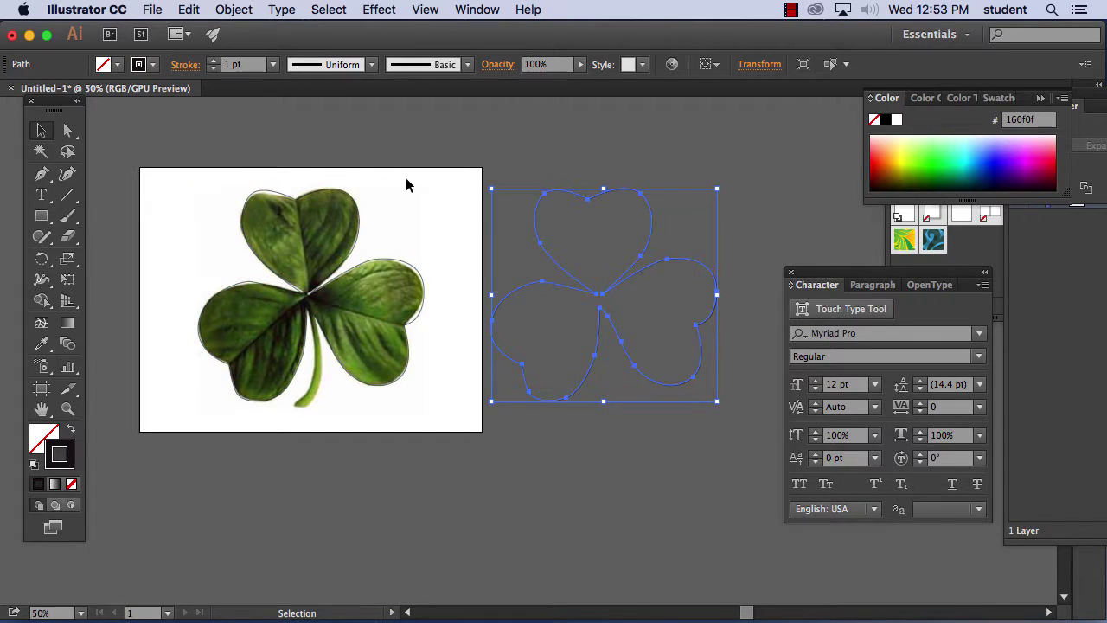
left_click_drag(356, 196, 356, 197)
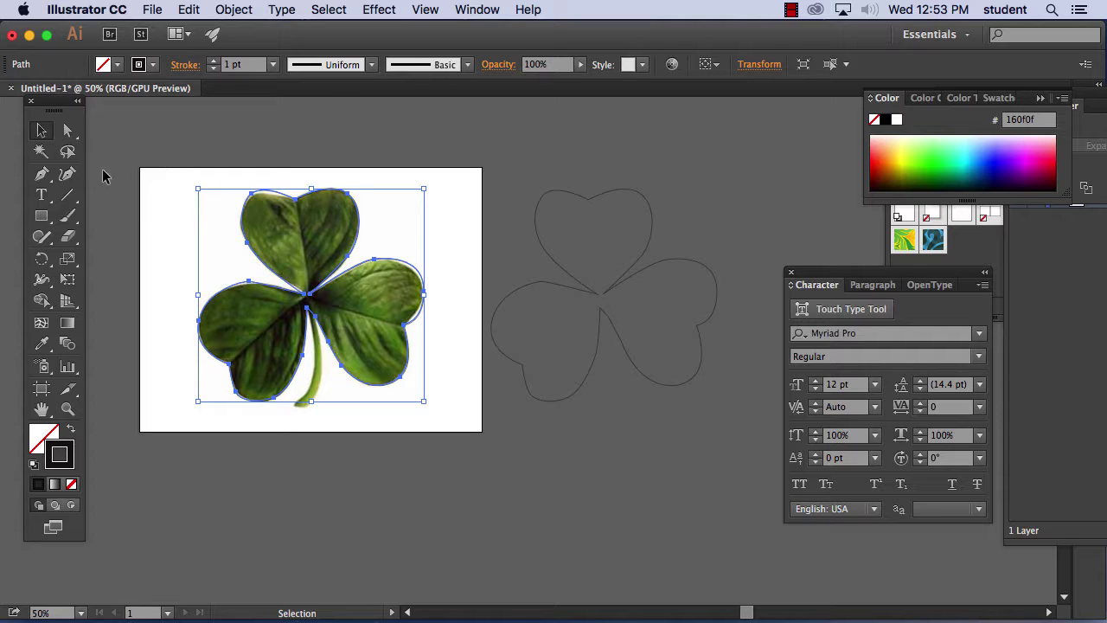
left_click(42, 196)
left_click(41, 198)
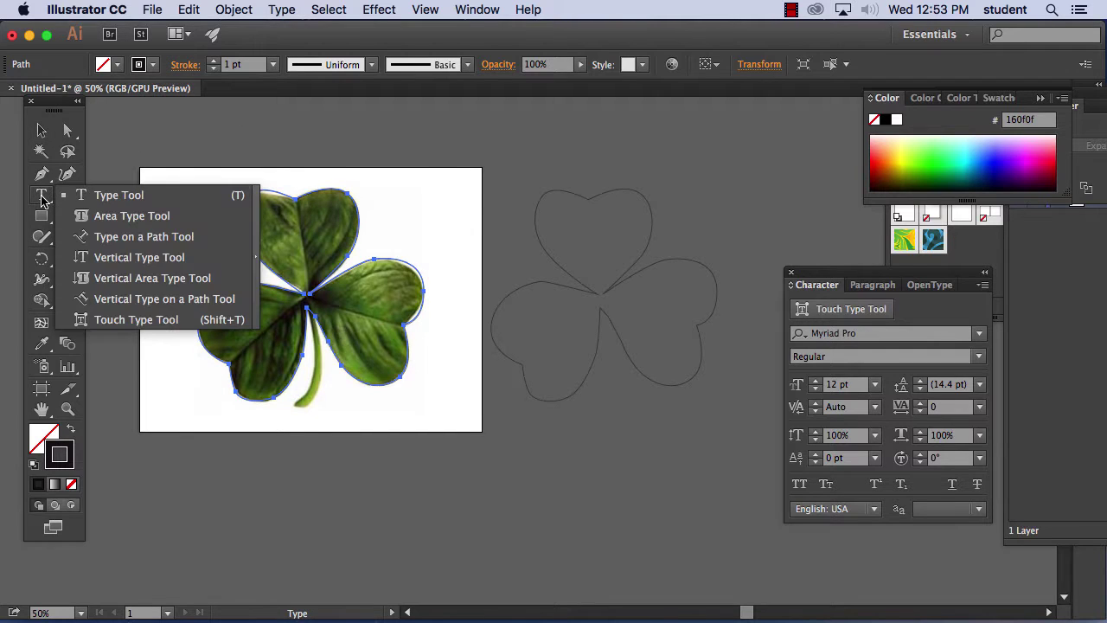
Type 'Shamrock' along the shamrock outline with the Type on a Path tool at 150% zoom
left_click(148, 245)
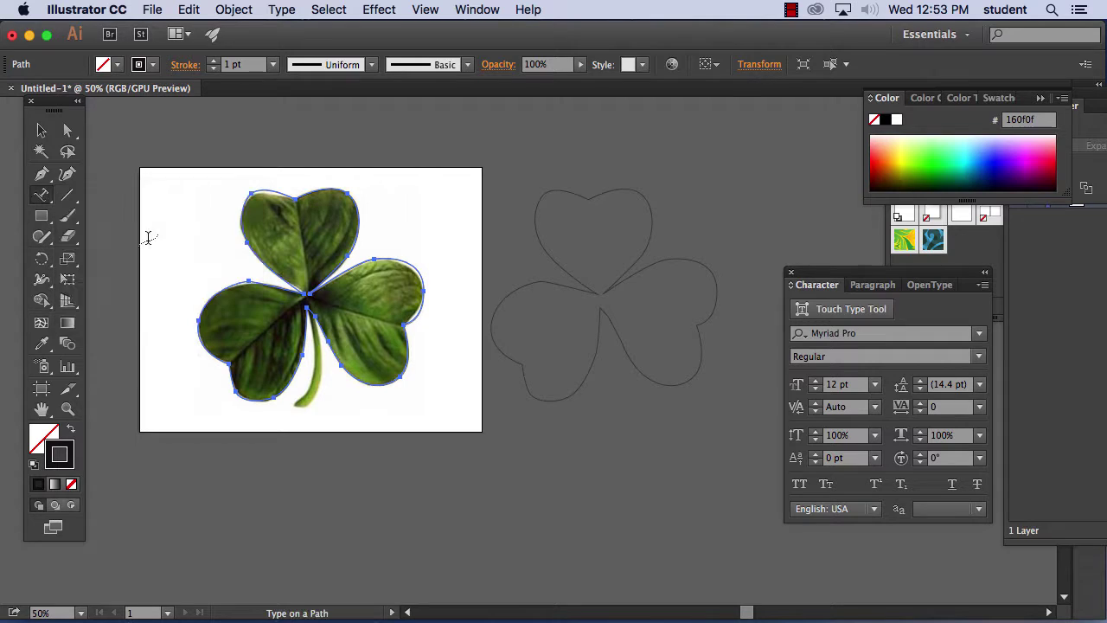
left_click(299, 194)
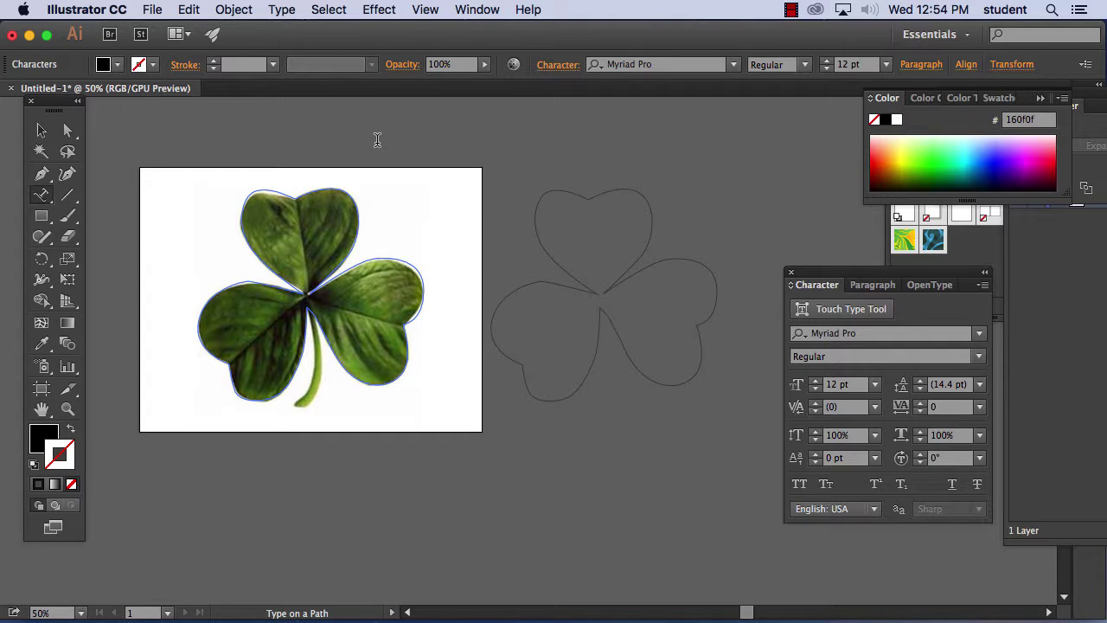
key("super+equal")
key("super+equal")
key("super+equal")
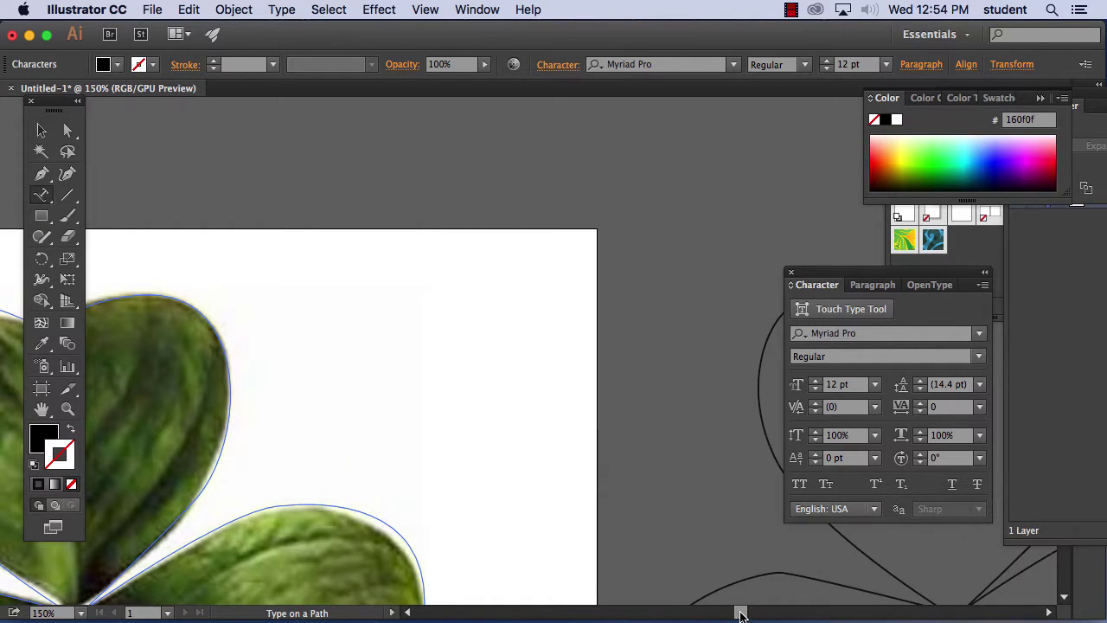
left_click_drag(740, 612, 733, 613)
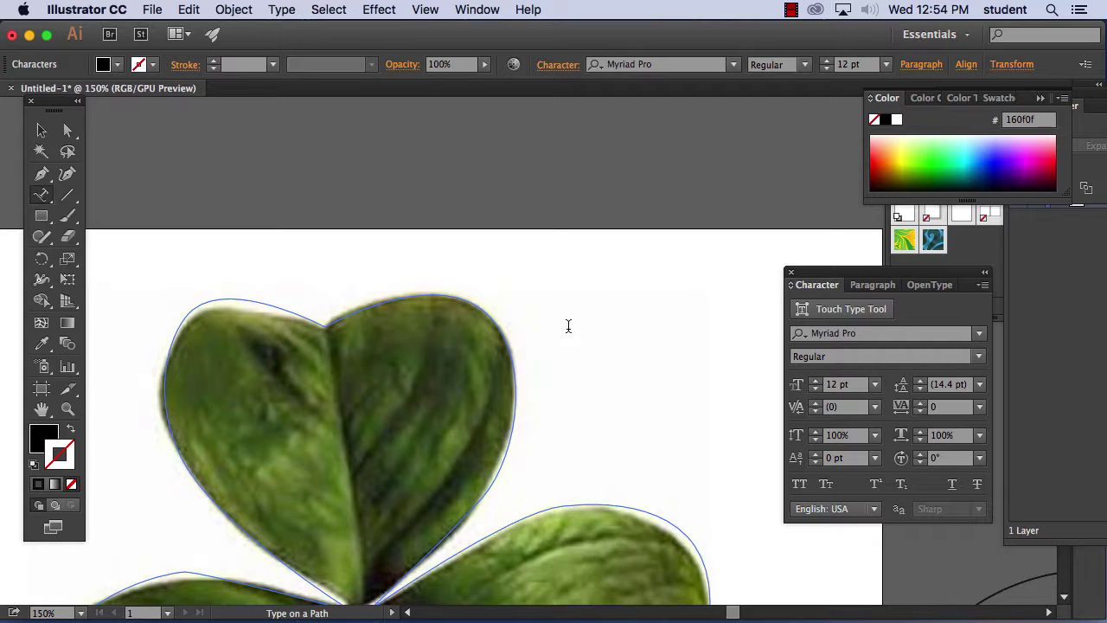
type("Shamrock")
left_click(568, 326, "super")
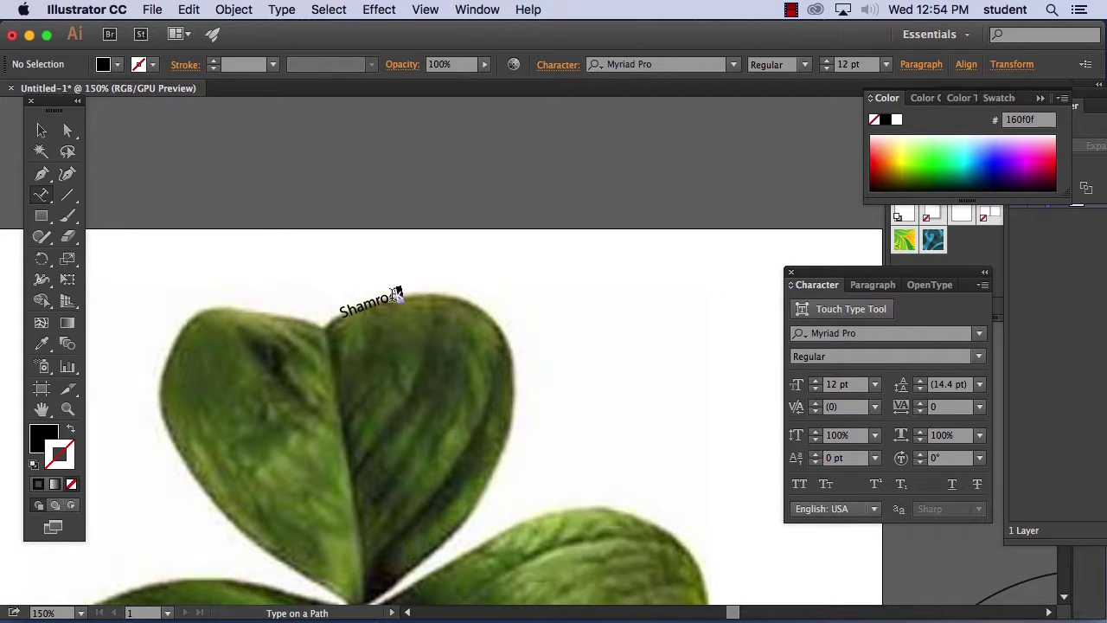
Paste 'Shamrock' three more times to ring the whole outline, then apply Small Caps
left_click_drag(405, 294, 363, 303)
double_click(339, 310)
key("cmd+c")
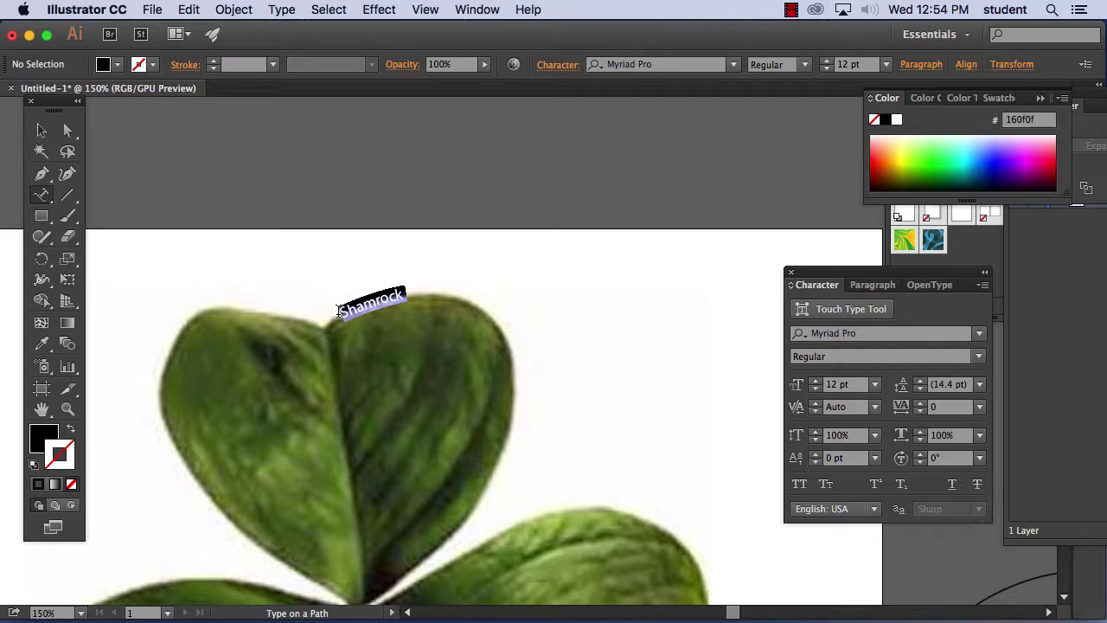
left_click(407, 293)
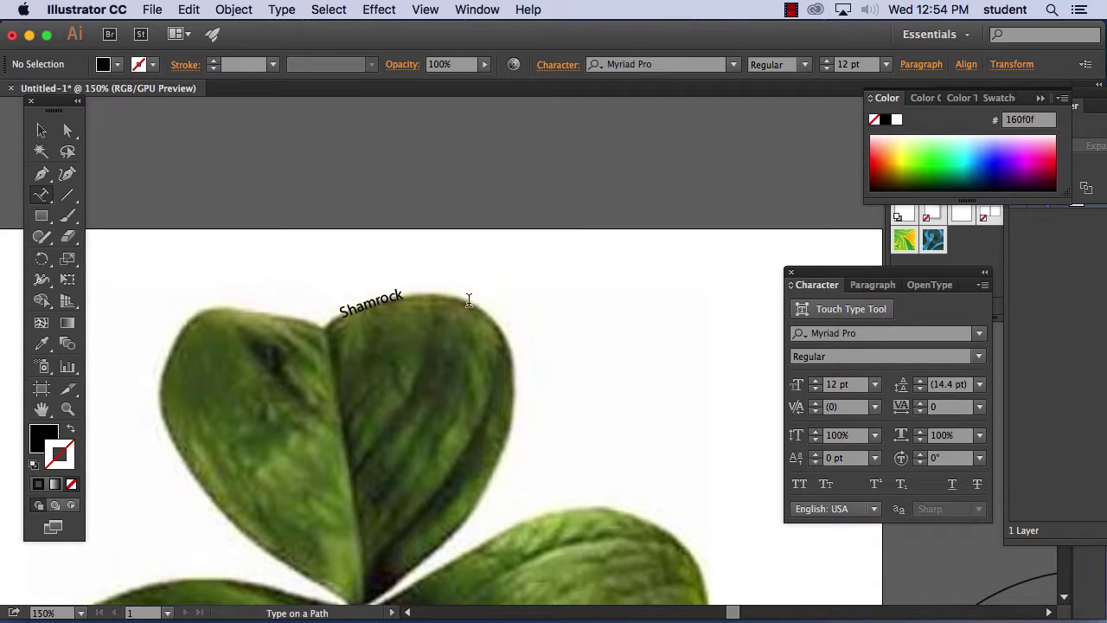
key("cmd+v")
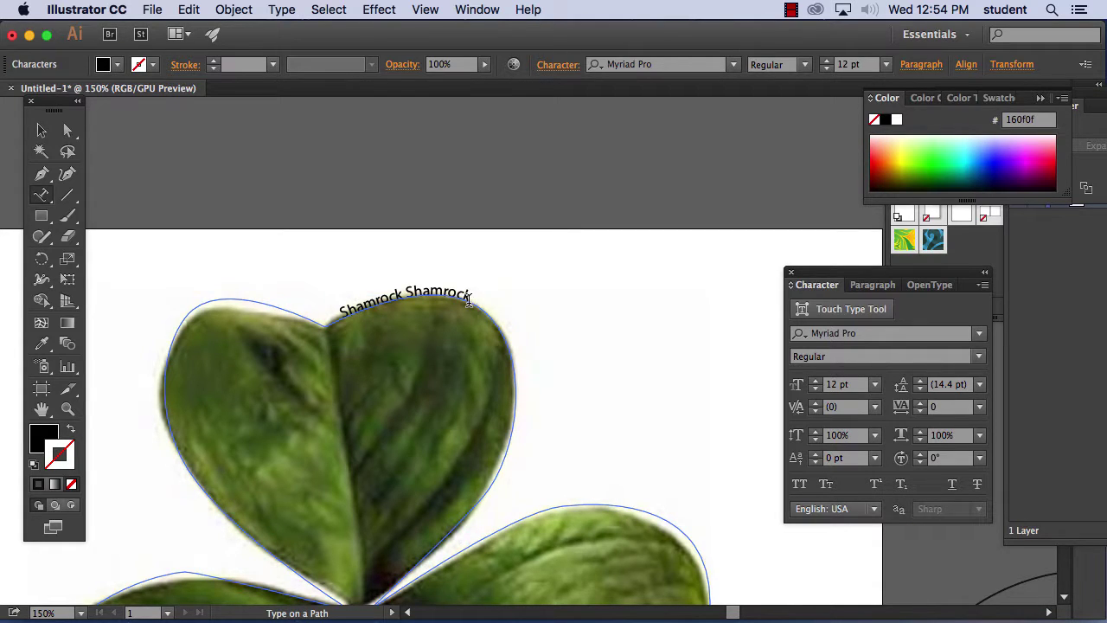
key("cmd+v")
key("cmd+v")
key("cmd+v")
key("cmd+v")
key("cmd+v")
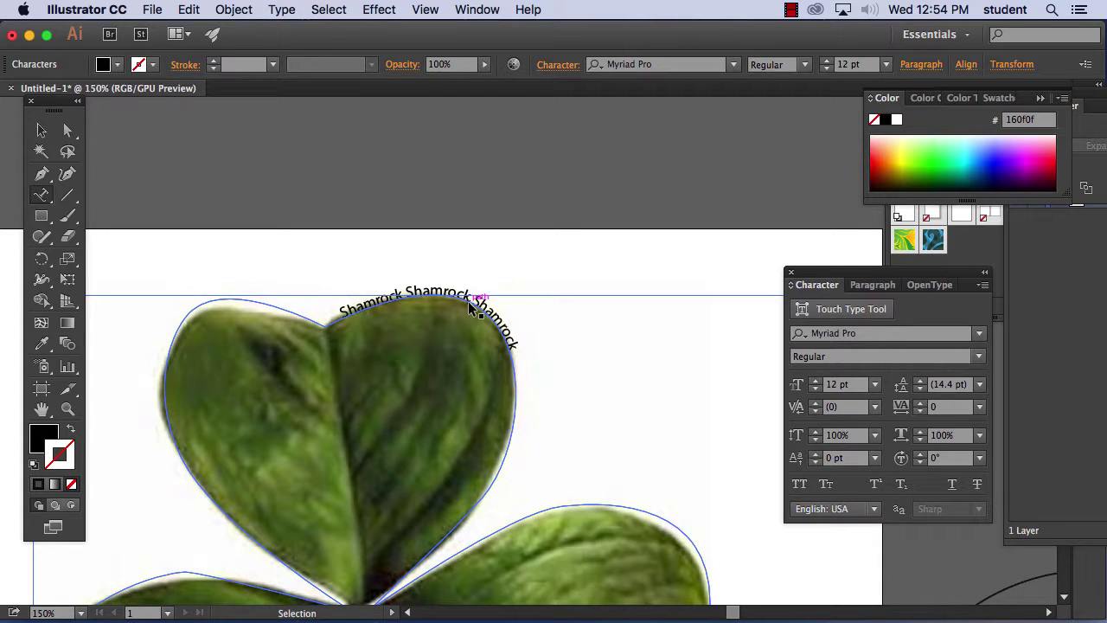
key("cmd+v")
key("cmd+v")
key("cmd+v")
key("cmd+v")
key("cmd+v")
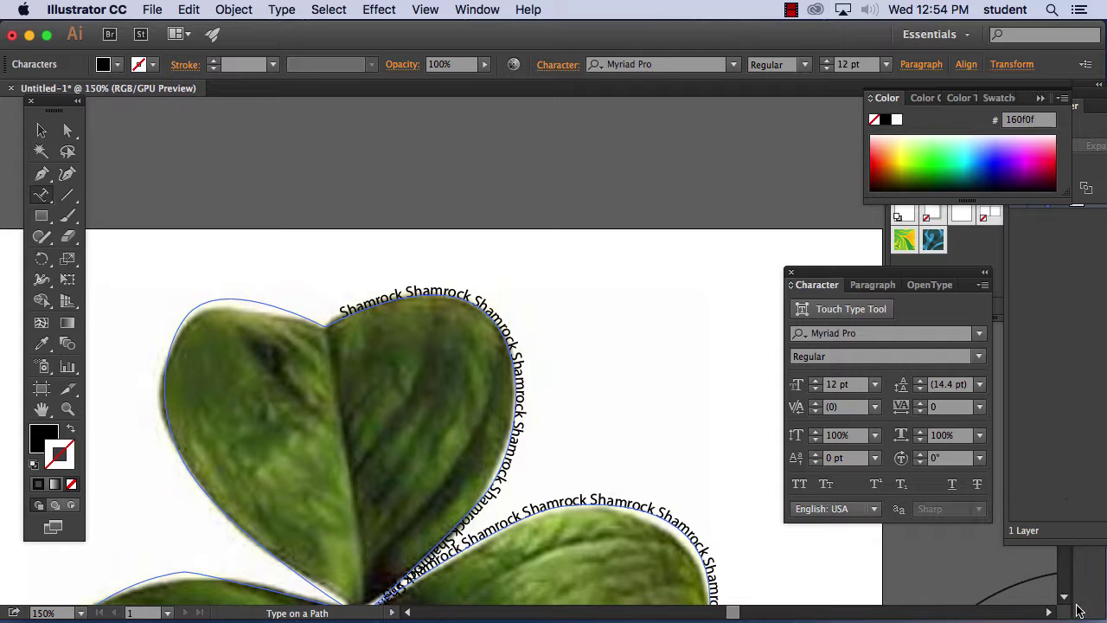
key("Escape")
key("cmd+minus")
key("cmd+minus")
key("cmd+minus")
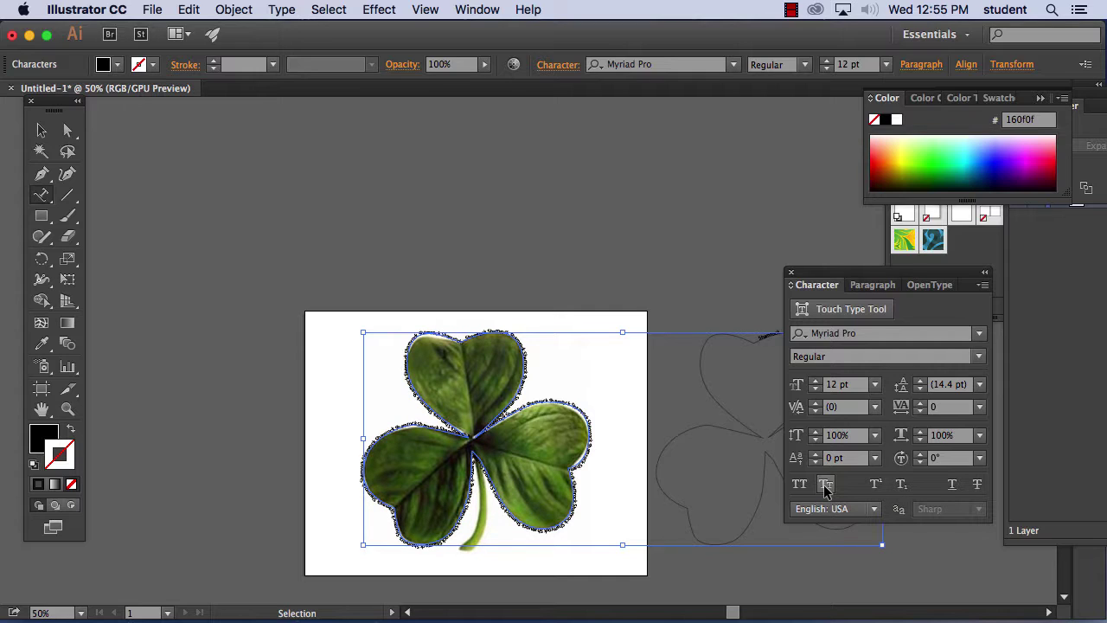
left_click(823, 484)
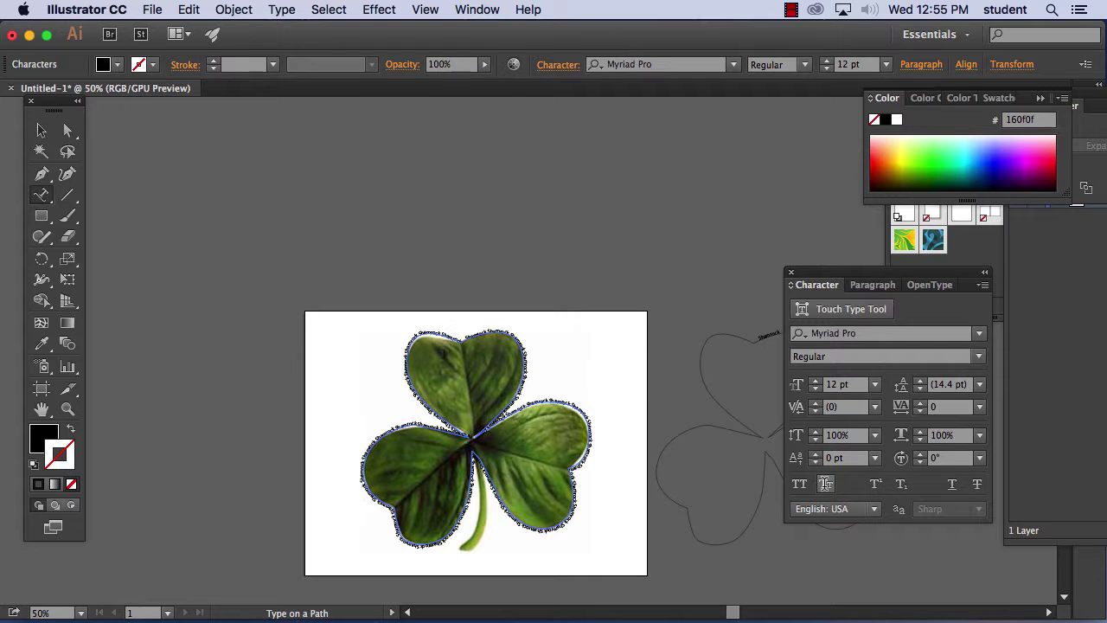
Move the spare shamrock type path above the artboard
left_click(41, 198)
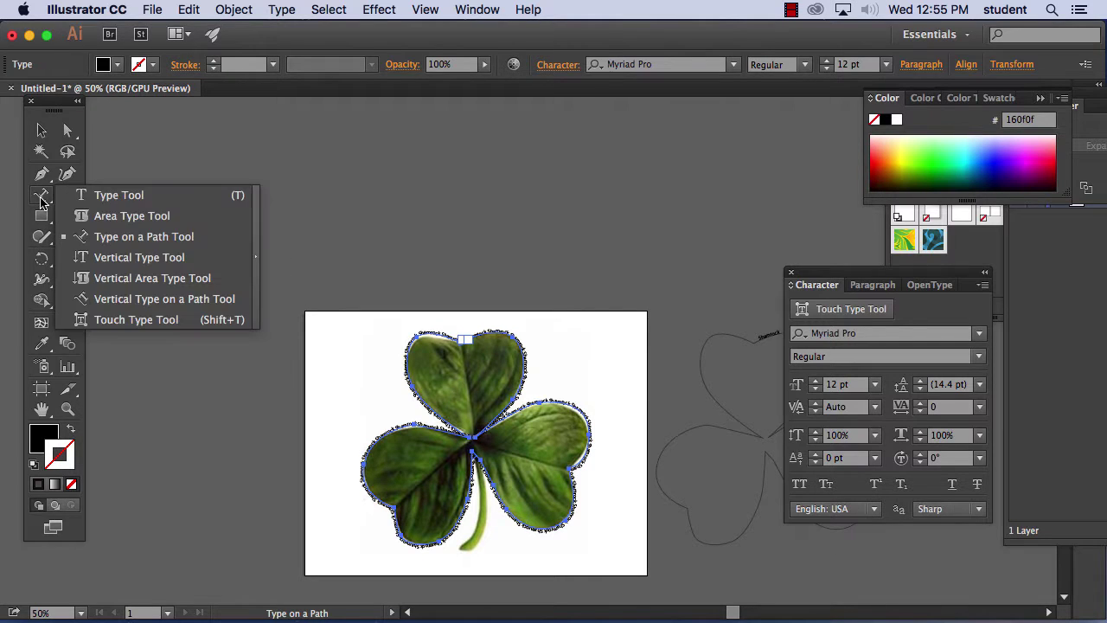
left_click(130, 237)
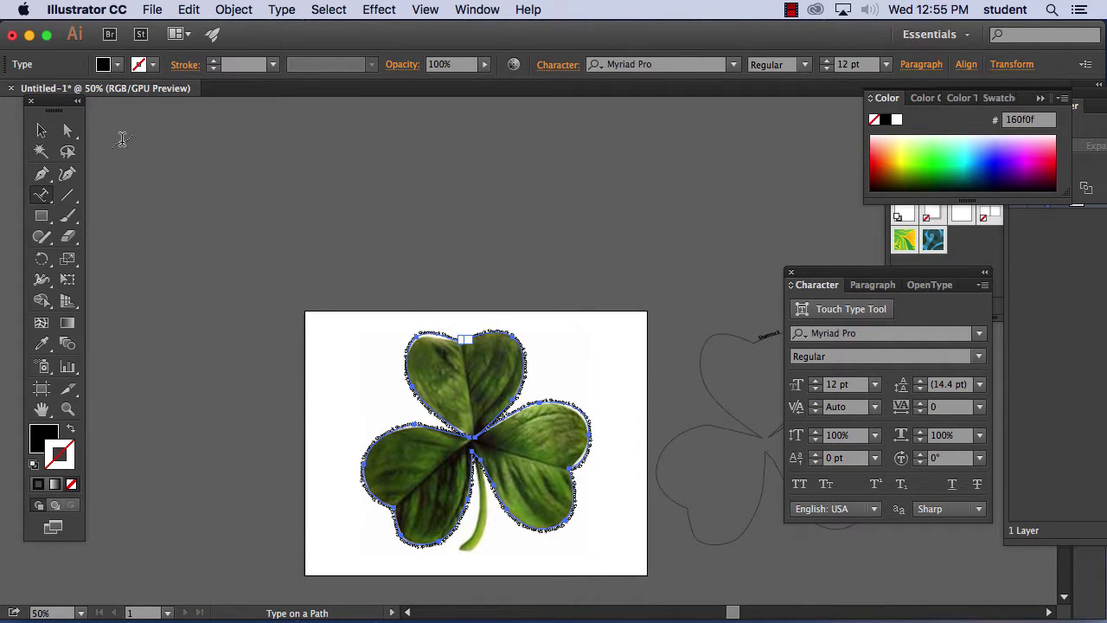
left_click(40, 130)
left_click(570, 271)
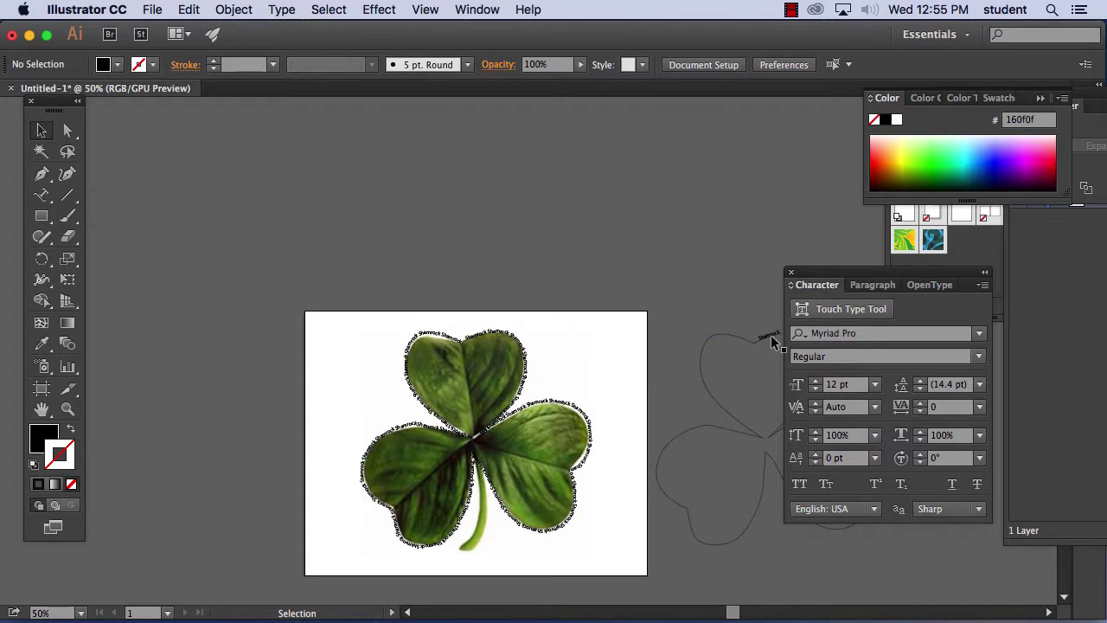
left_click_drag(767, 339, 507, 153)
left_click_drag(550, 229, 608, 182)
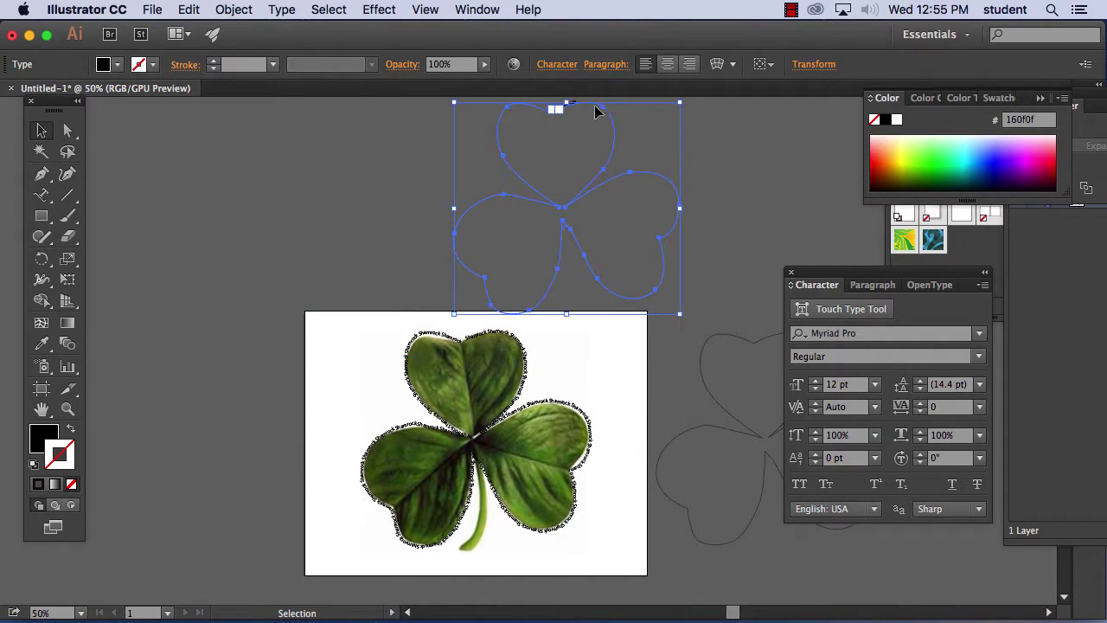
left_click(753, 141)
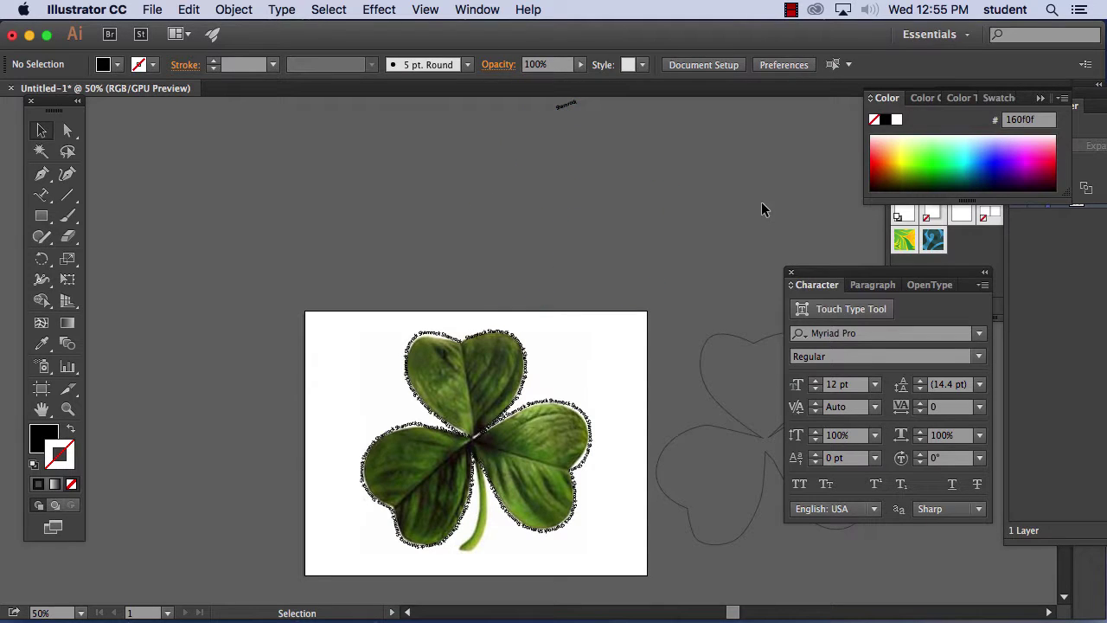
Dock the Character panel in the right-hand panel column and zoom to 100%
left_click_drag(820, 275, 934, 305)
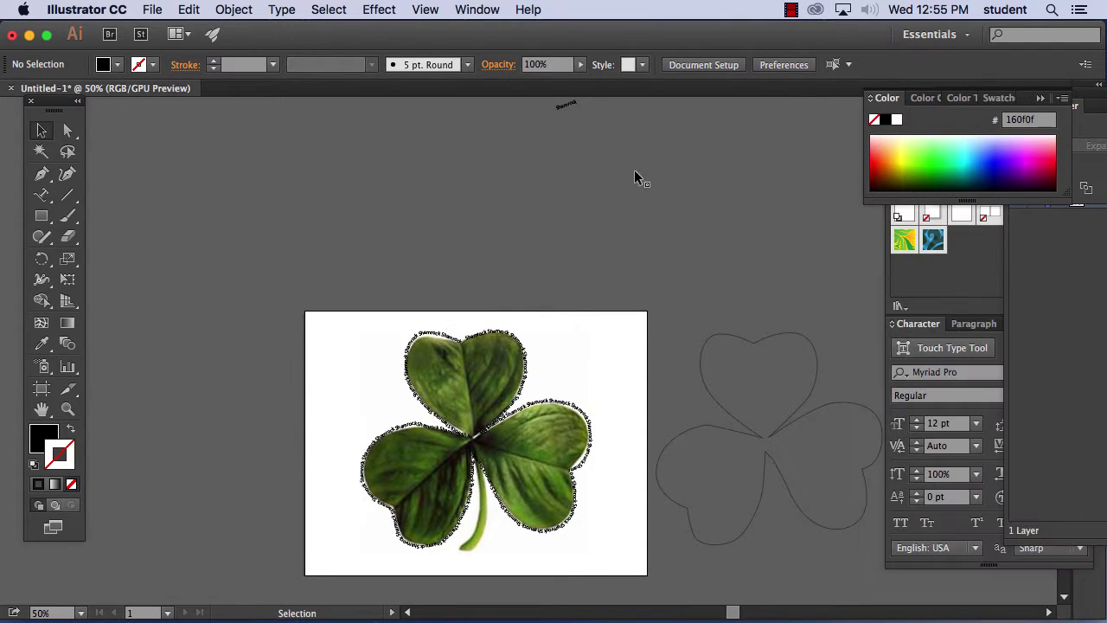
left_click(614, 148)
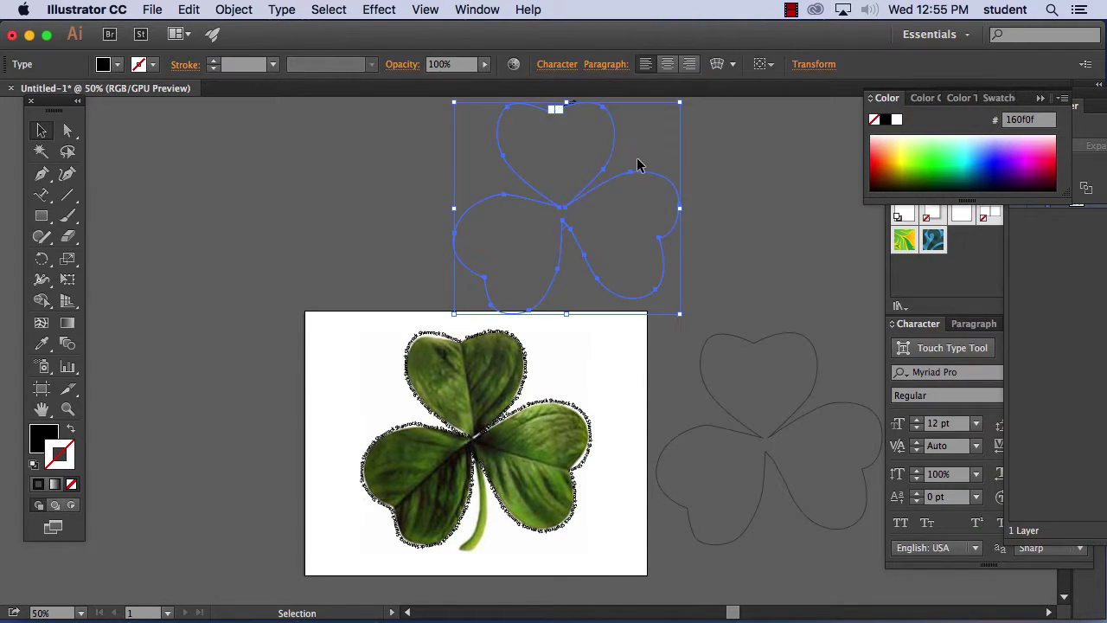
left_click(637, 158)
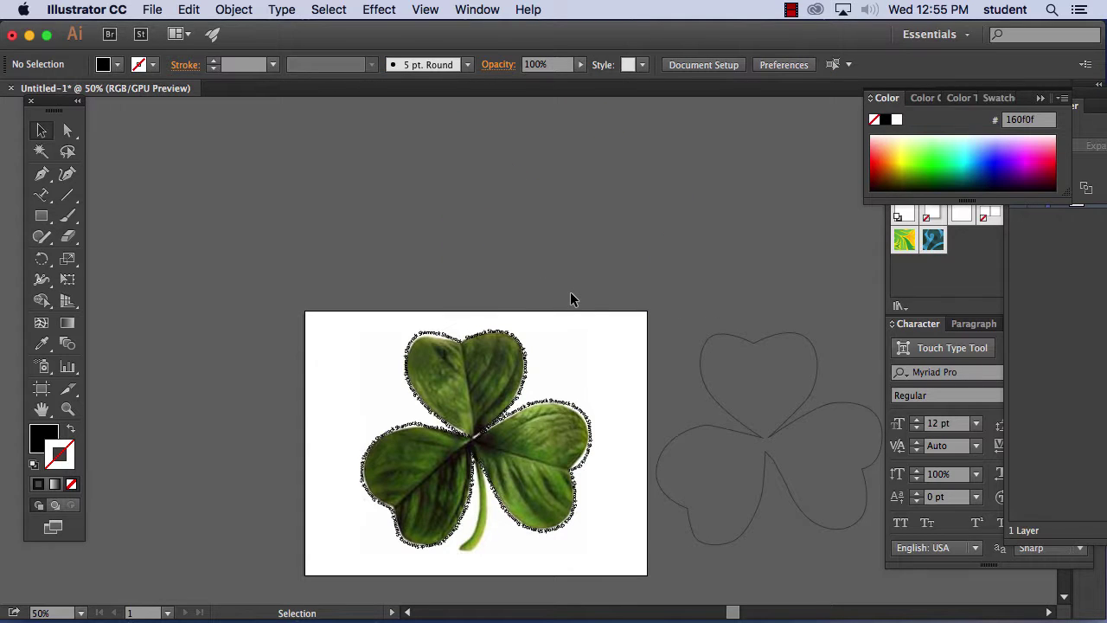
key("super+equal")
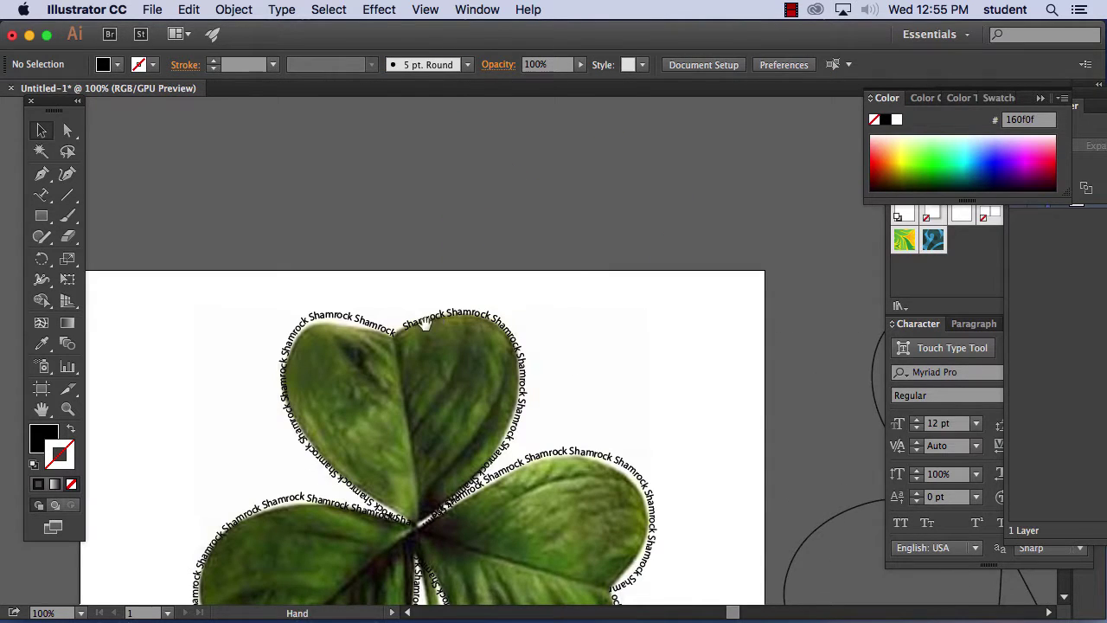
Pan to the whole shamrock, zoom to 300% on the leaves, and select the Shamrock path text
left_click_drag(424, 323, 415, 148)
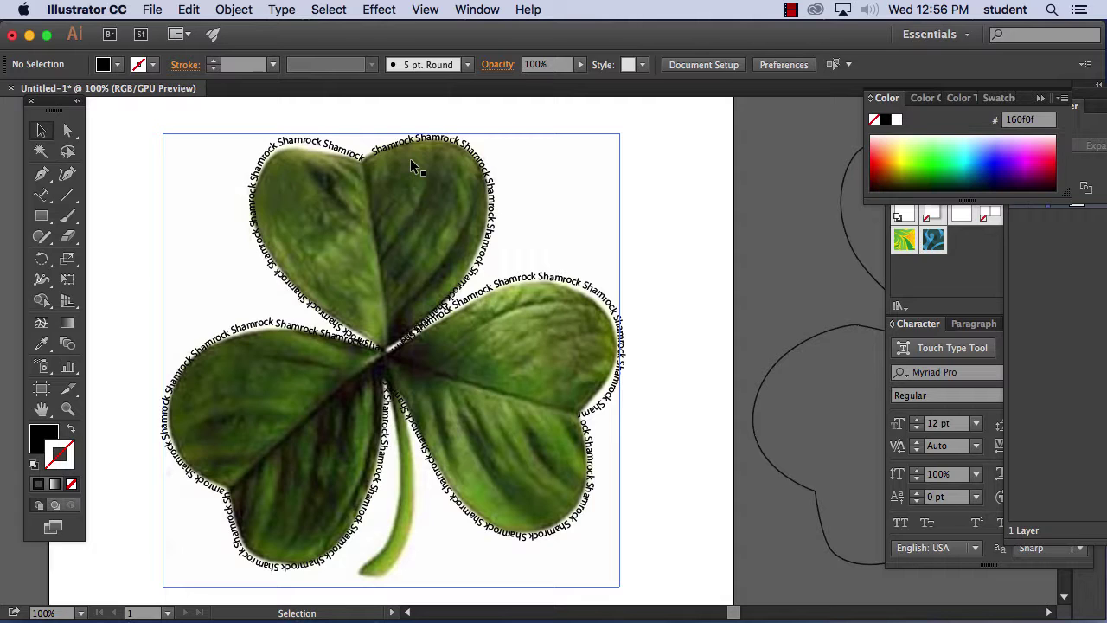
key("super+shift+a")
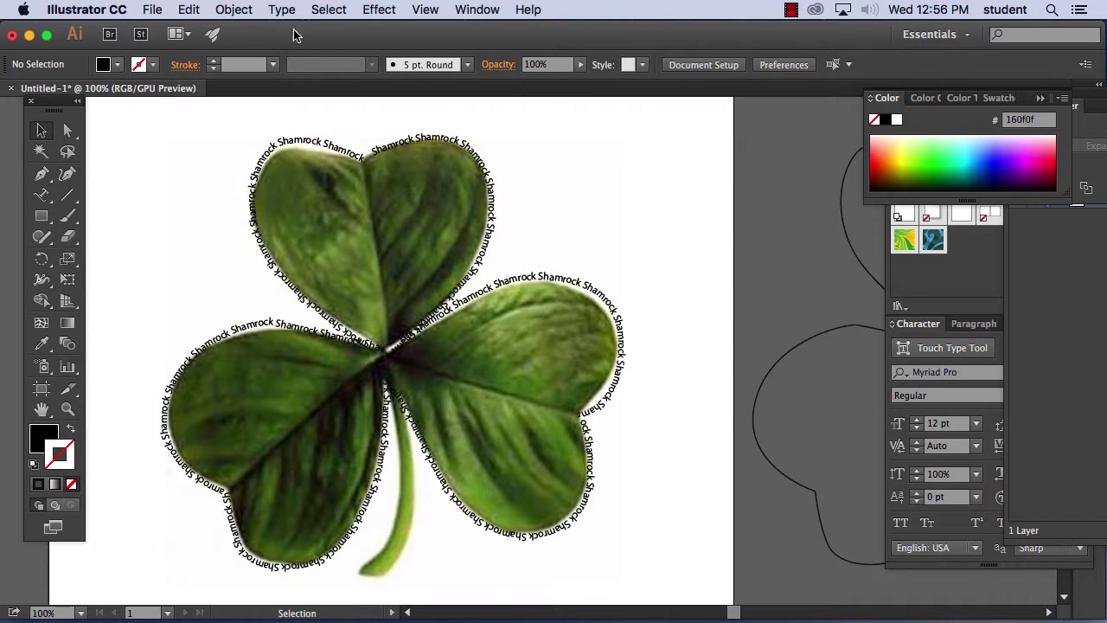
left_click(43, 197)
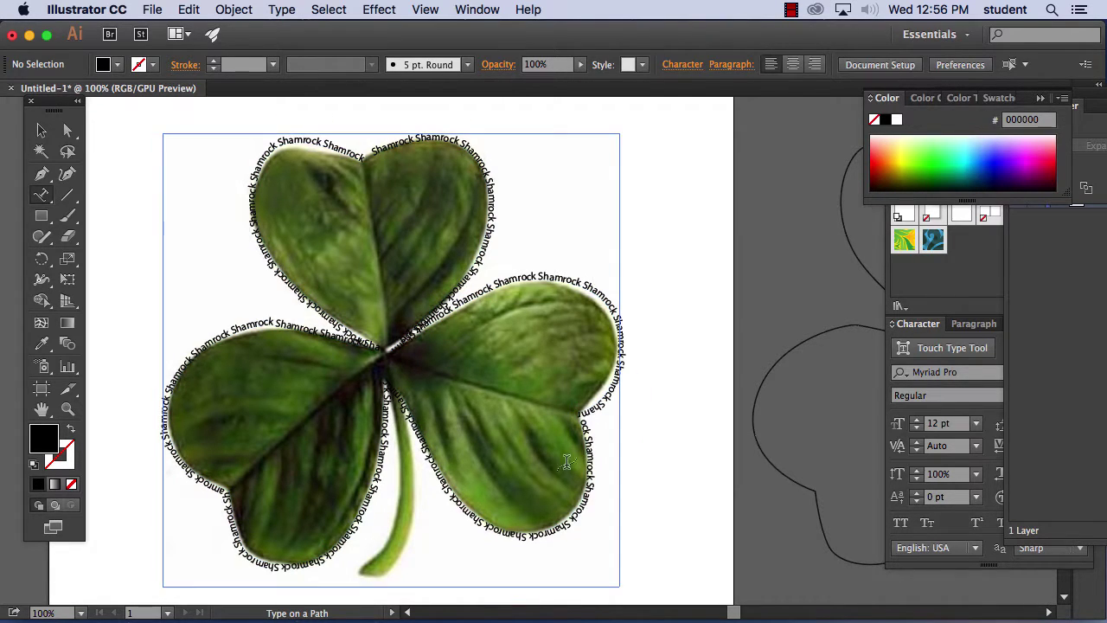
left_click(39, 131)
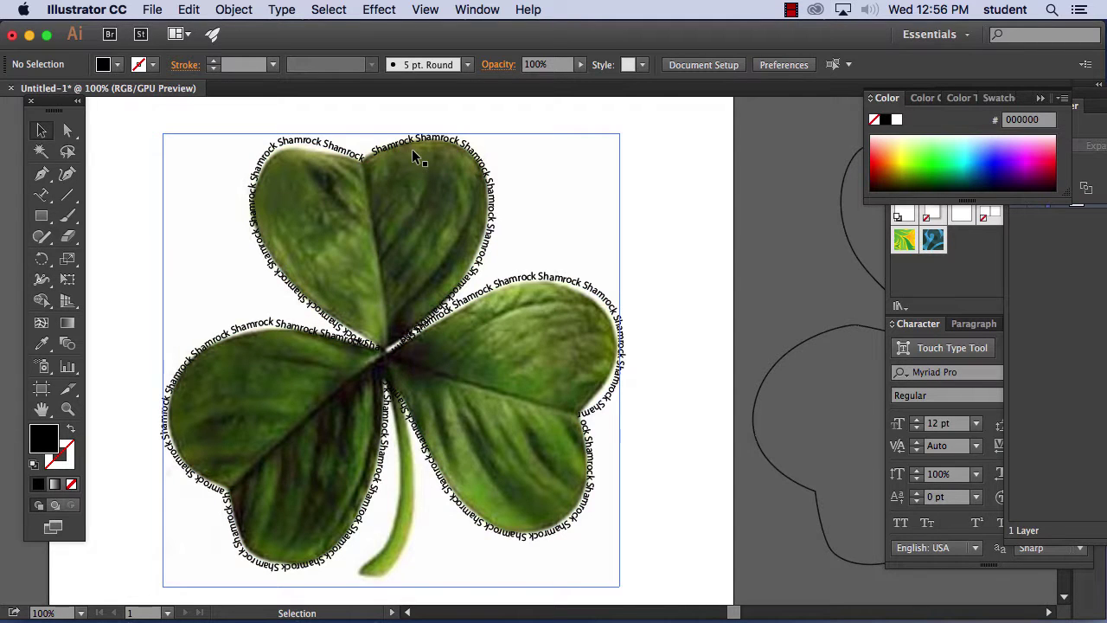
key("super+equal")
key("super+equal")
key("super+equal")
scroll(316, 161, "up", 10)
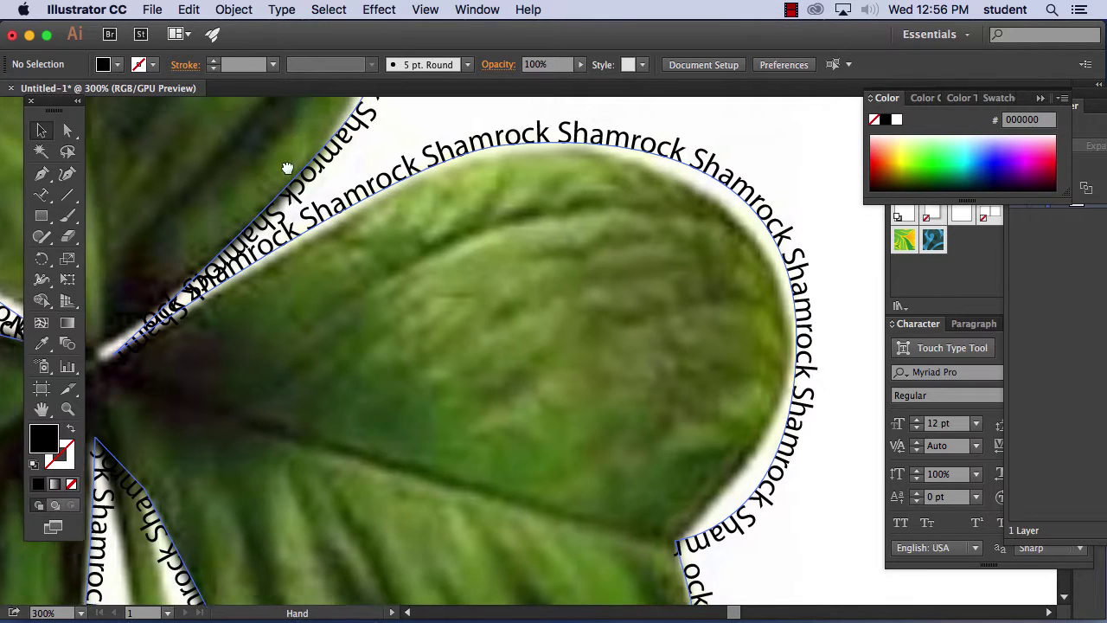
scroll(417, 266, "up", 3)
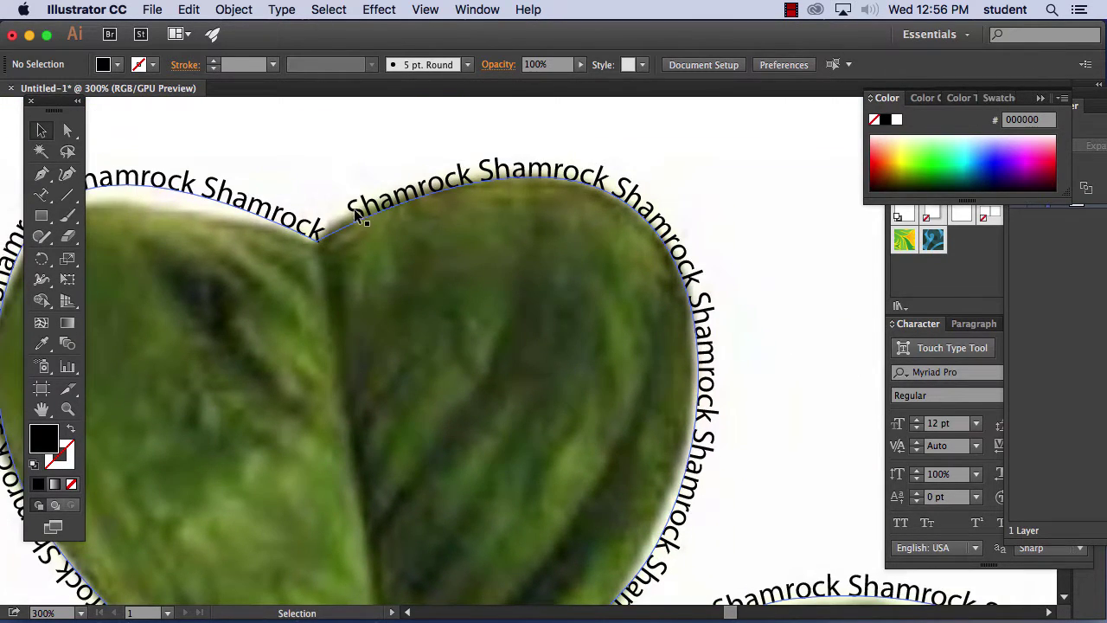
left_click(355, 213)
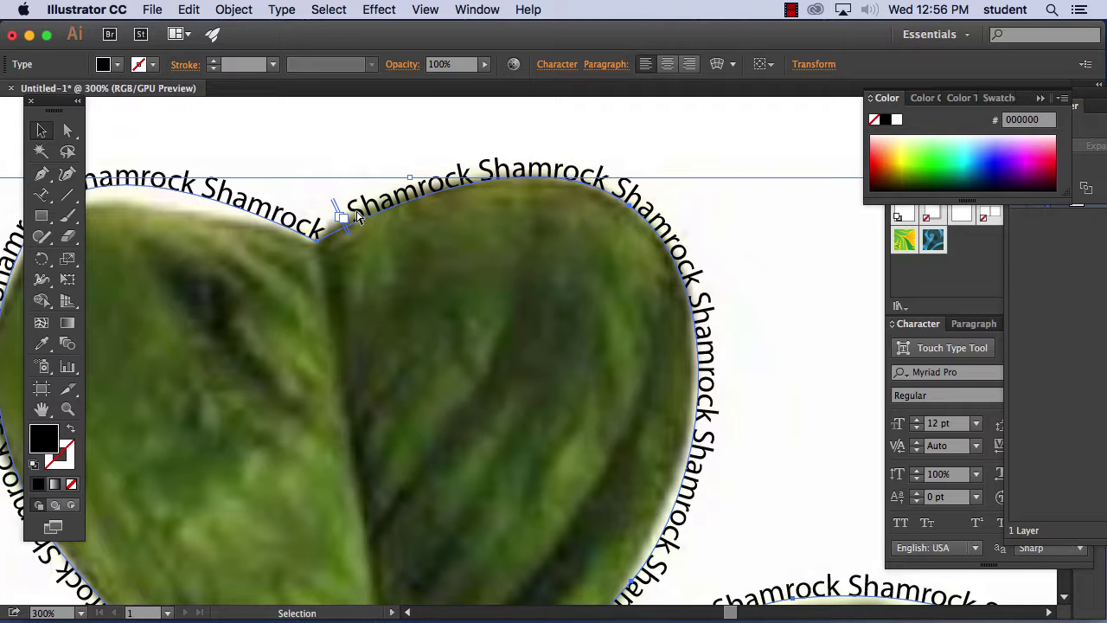
Zoom to 600% and slide the Shamrock text start to the notch between the leaves
key("super+equal")
key("super+equal")
left_click_drag(355, 210, 533, 350)
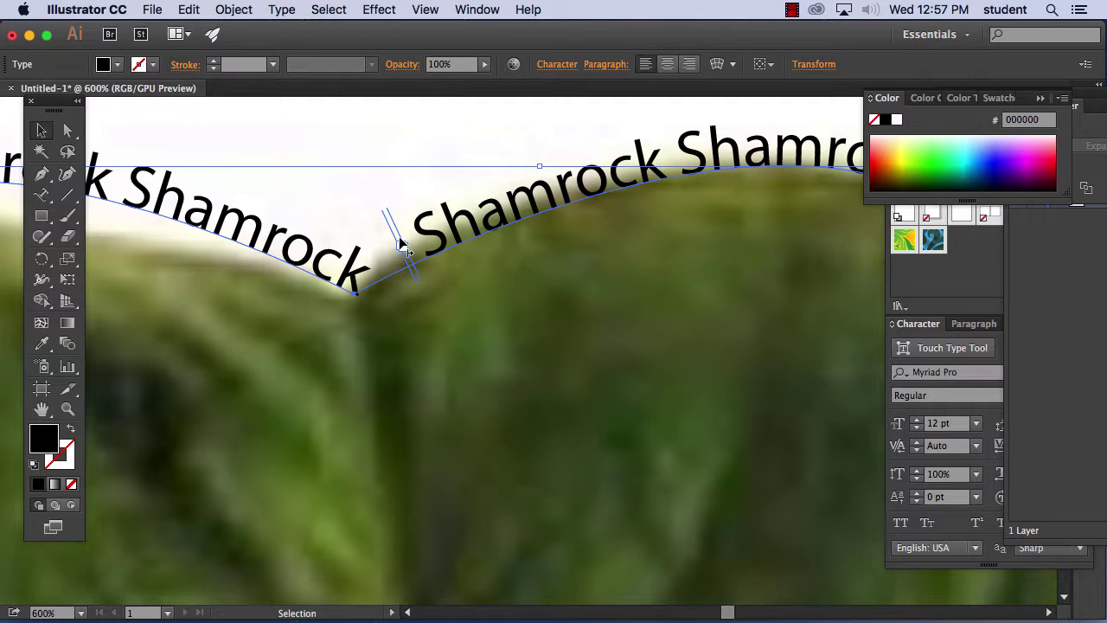
key("t")
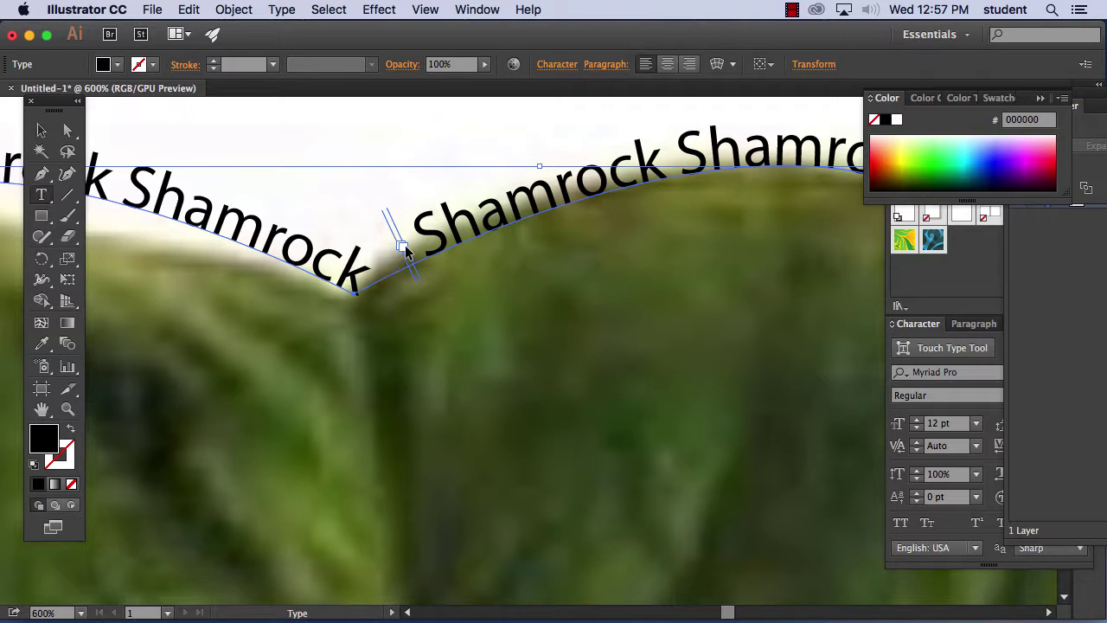
key("Escape")
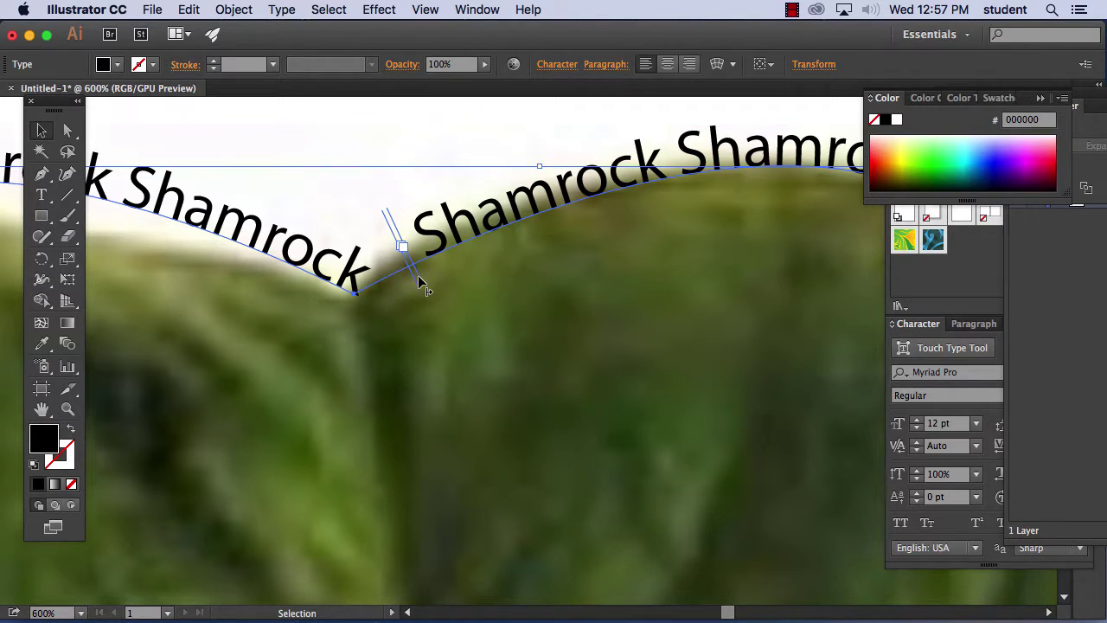
left_click_drag(419, 277, 395, 307)
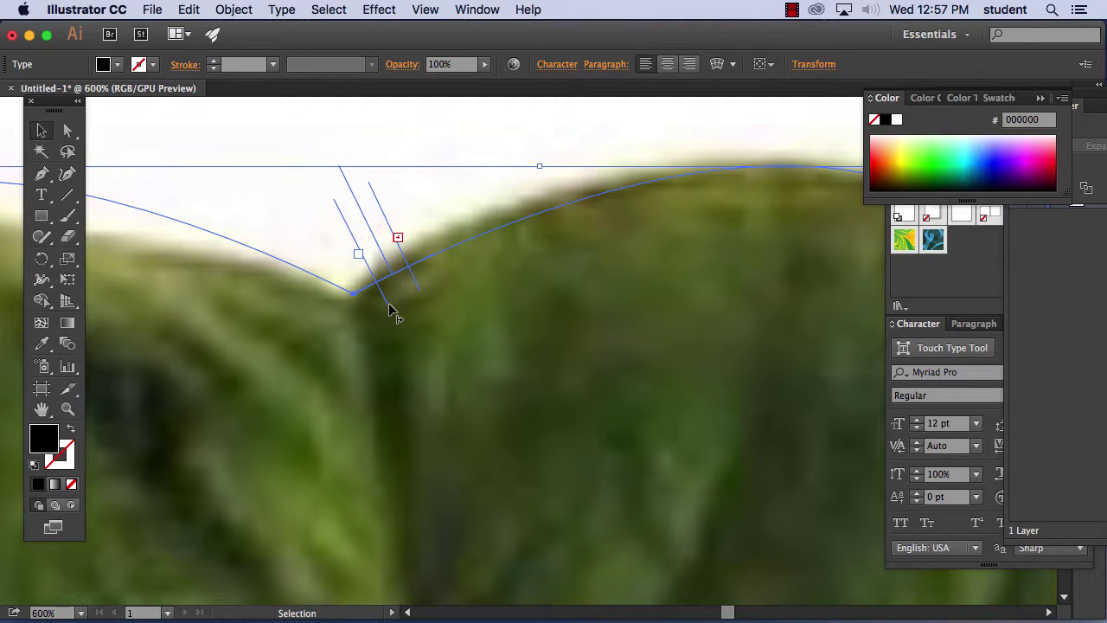
left_click(189, 10)
left_click(191, 30)
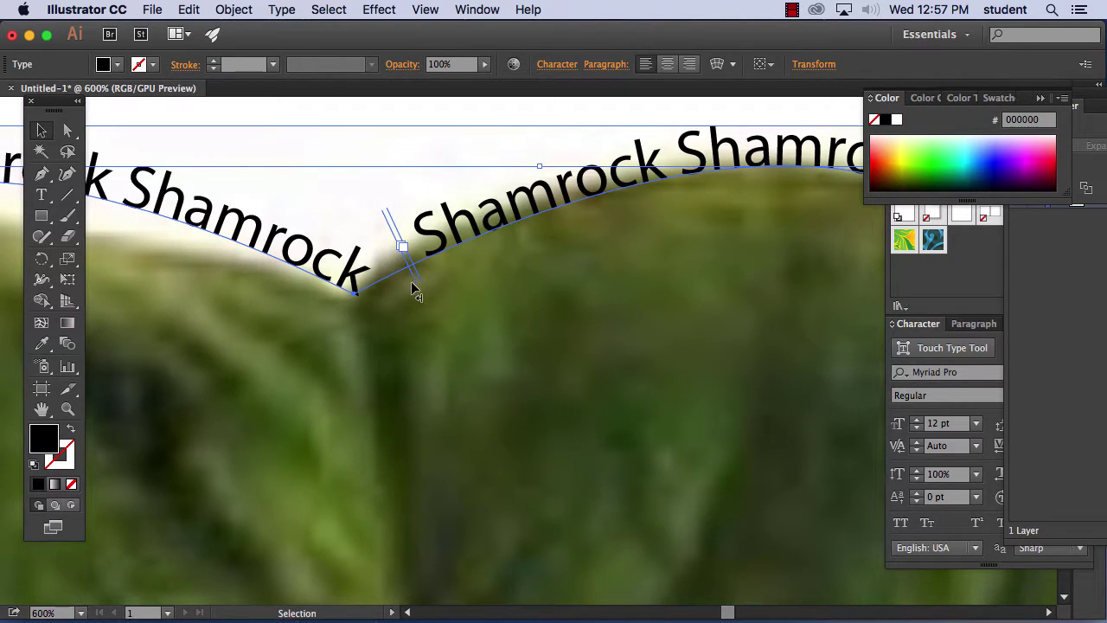
mouse_move(415, 286)
left_mouse_down()
mouse_move(383, 299)
mouse_move(414, 289)
left_mouse_up()
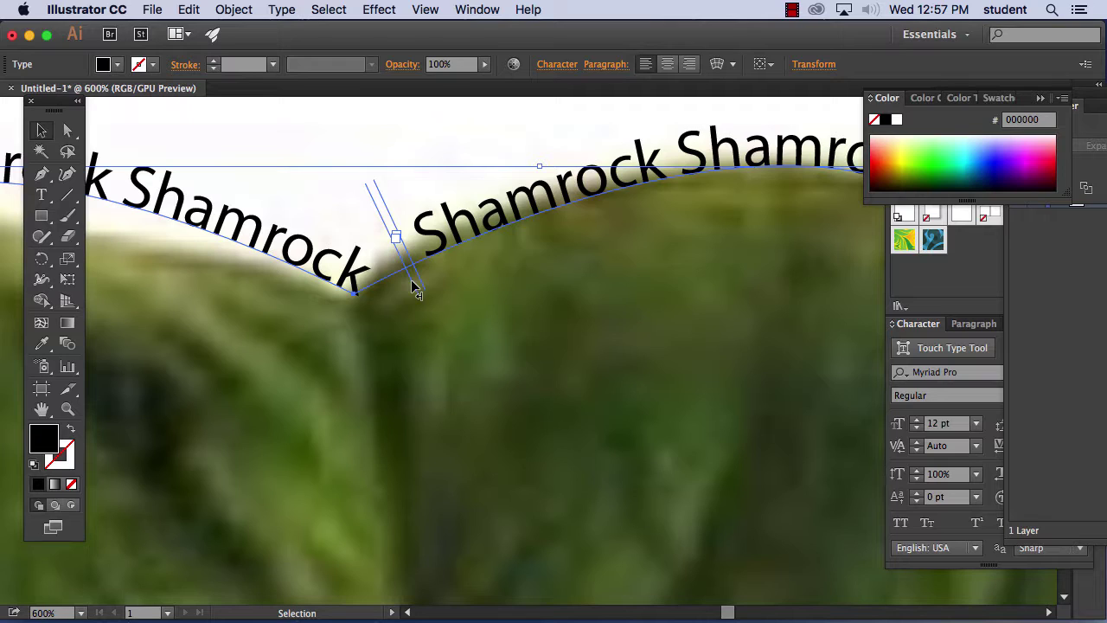
Deselect the path text and zoom out to 66.67% to frame the whole artboard
left_click(45, 132)
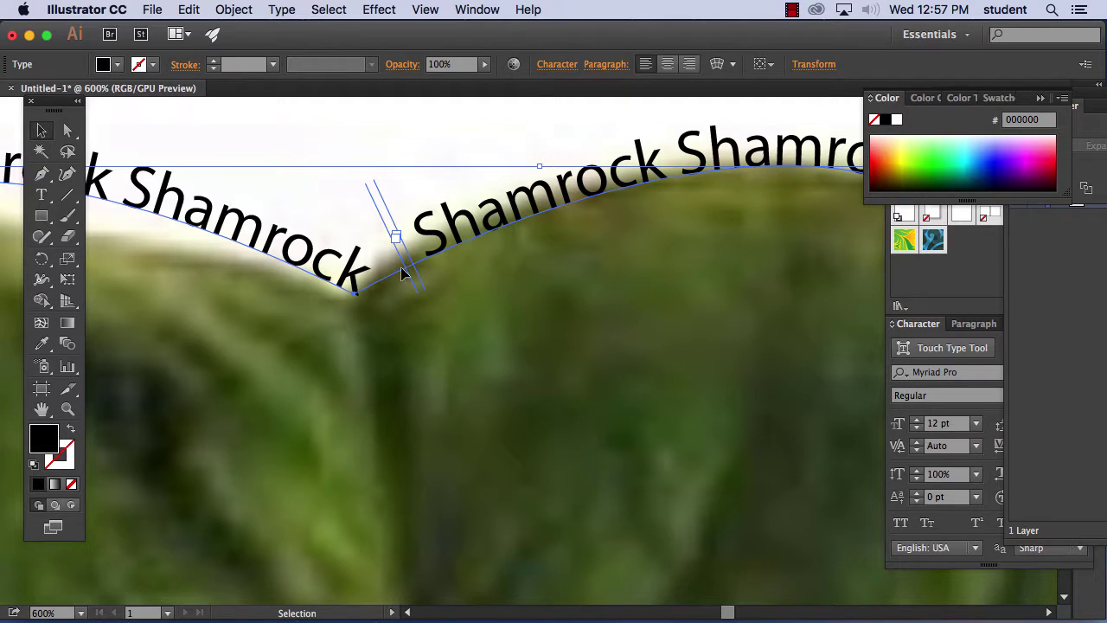
left_click(352, 124)
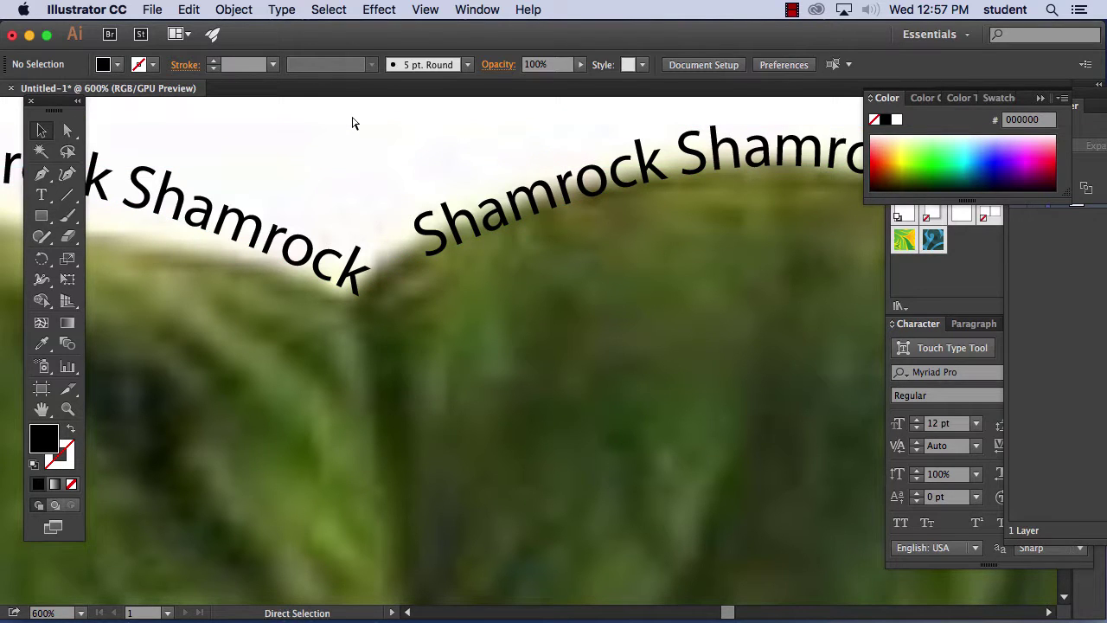
key("super+minus")
key("super+minus")
key("super+minus")
left_click_drag(532, 422, 507, 222)
key("super+minus")
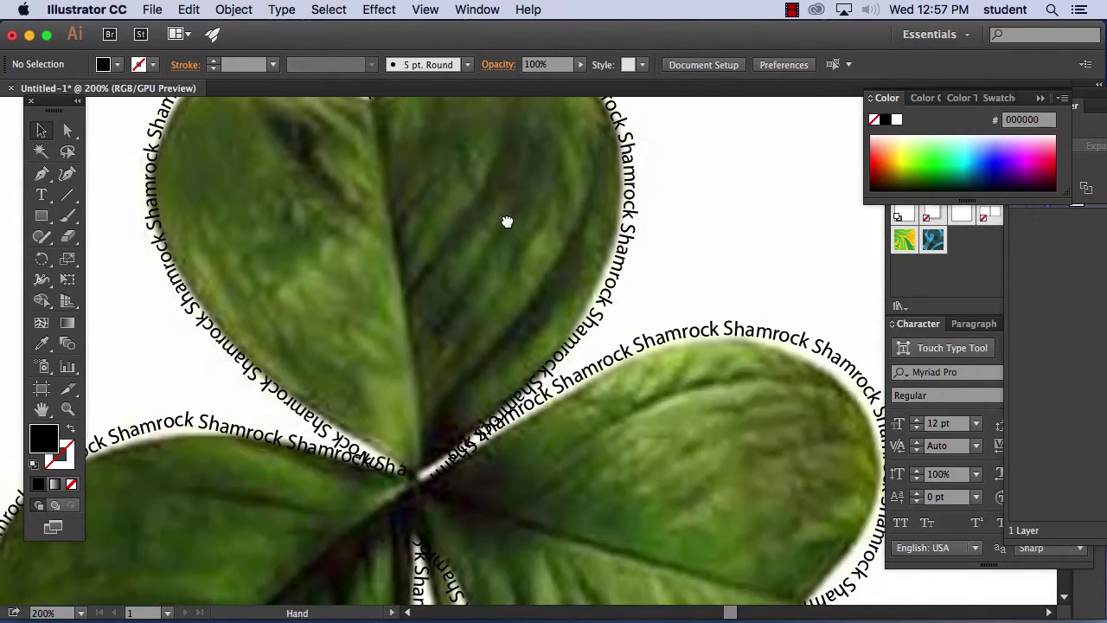
key("super+minus")
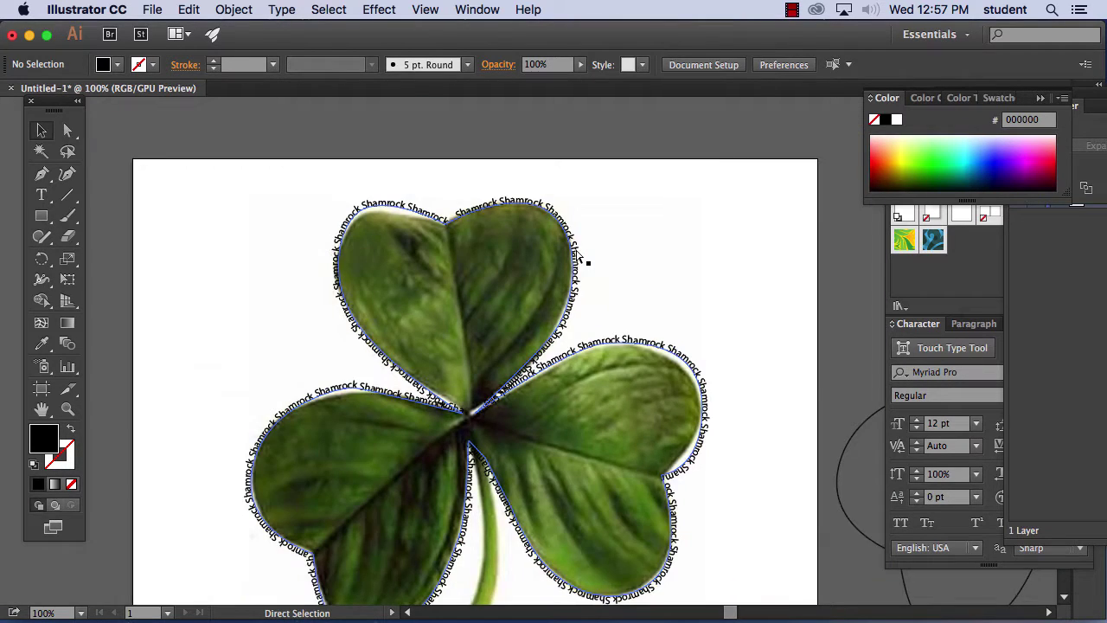
key("super+minus")
scroll(573, 243, "down", 3)
scroll(574, 242, "right", 3)
left_click_drag(598, 250, 597, 263)
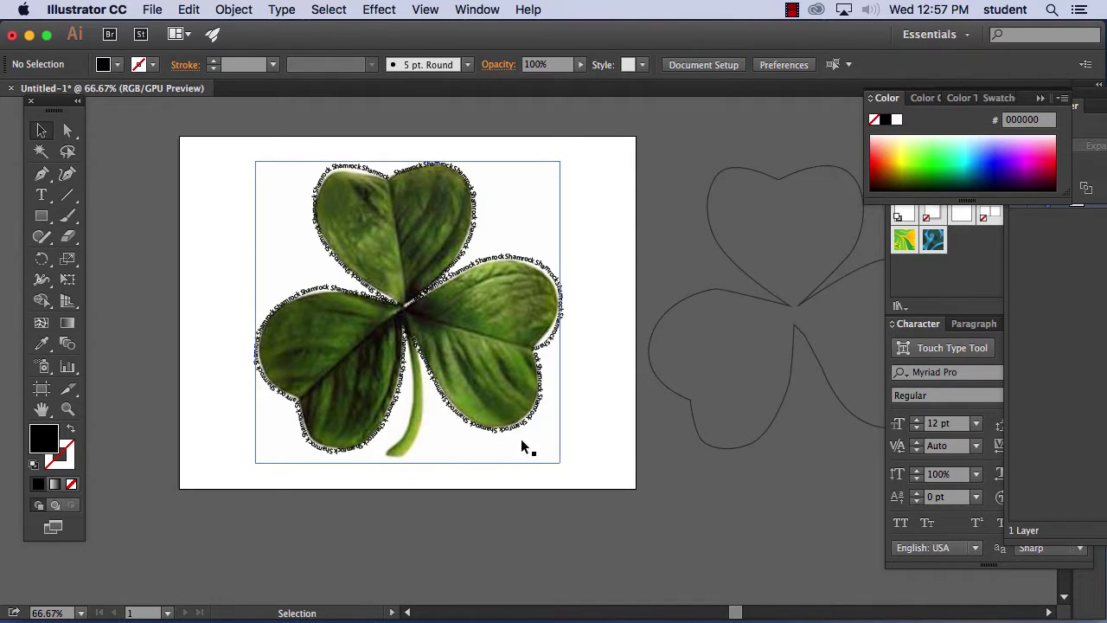
Type SHAMROCK at the artboard's top-left corner and select the word
left_click(41, 195)
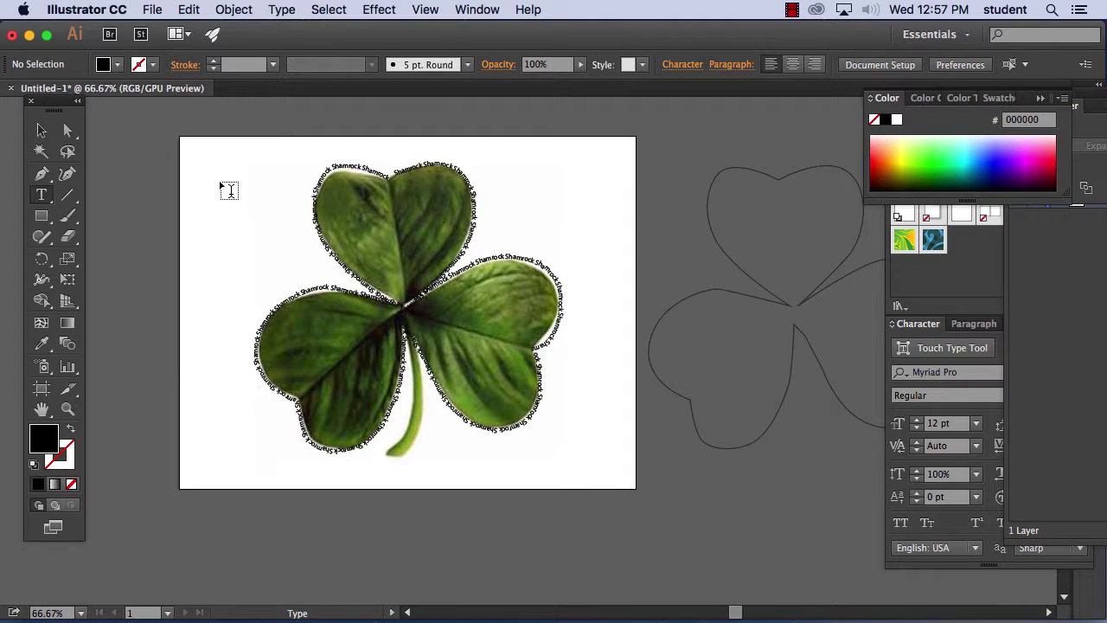
left_click(201, 177)
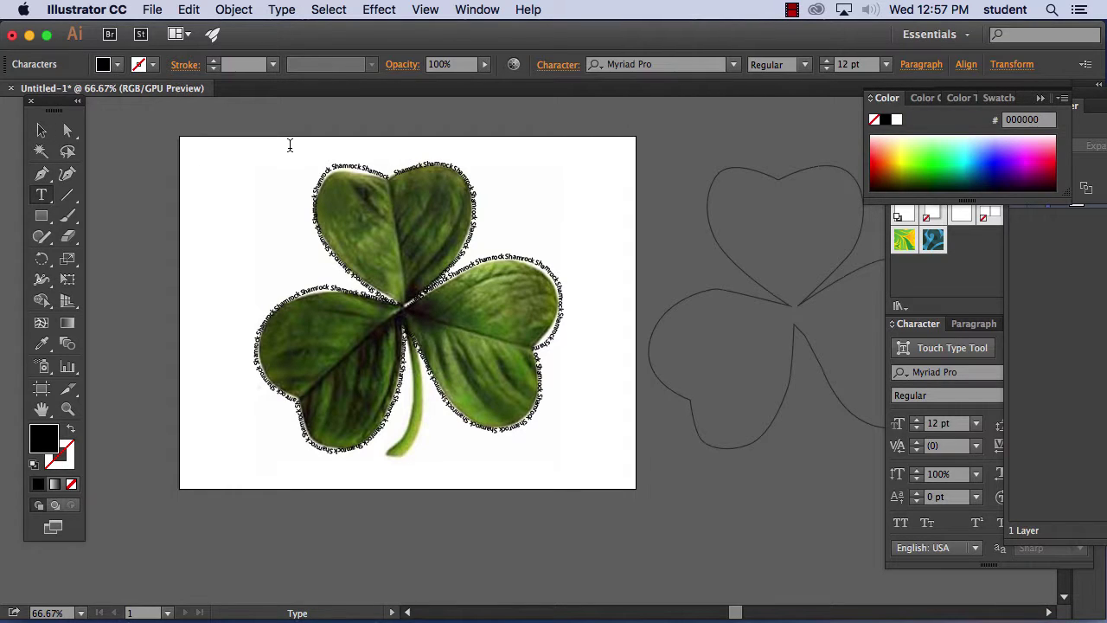
type("s")
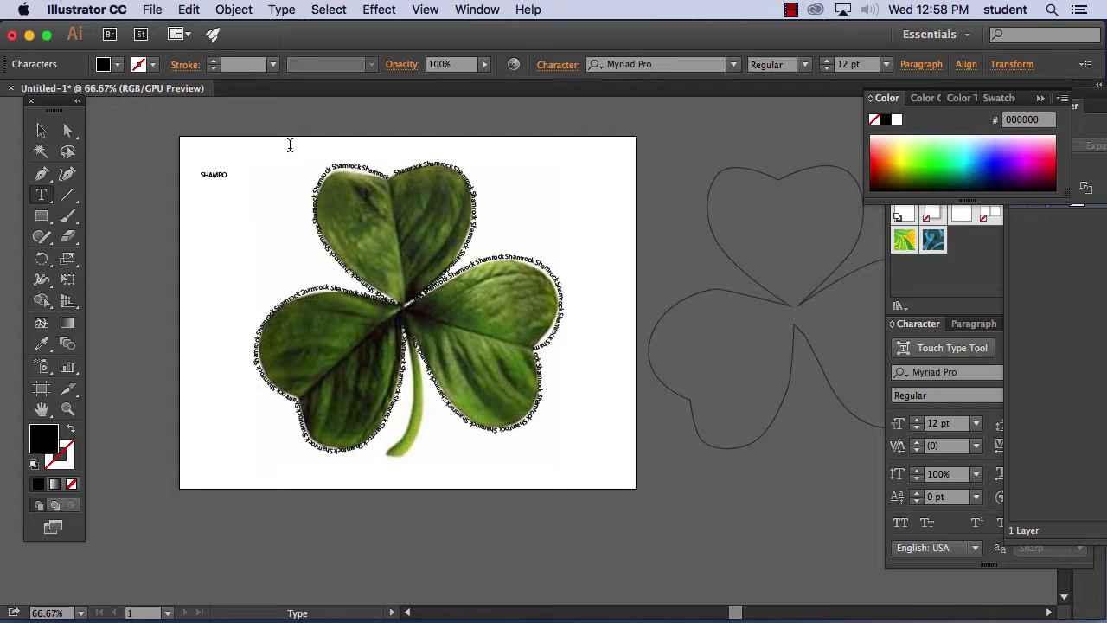
left_click_drag(247, 177, 177, 172)
Set SHAMROCK in the Copperplate font from the Character font list
left_click(733, 64)
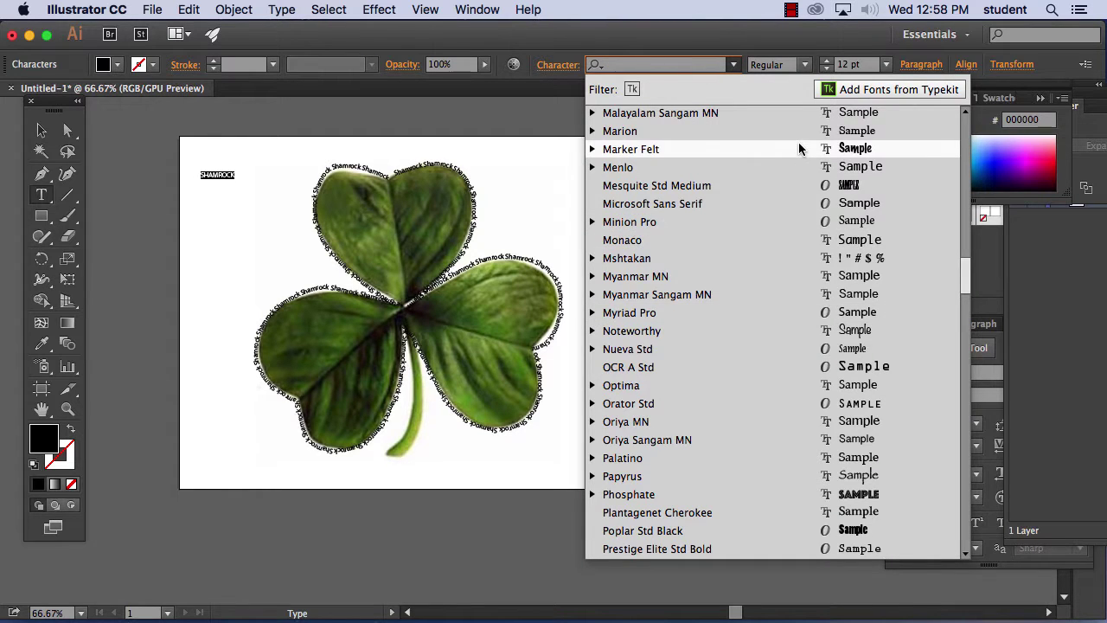
scroll(816, 458, "down", 5)
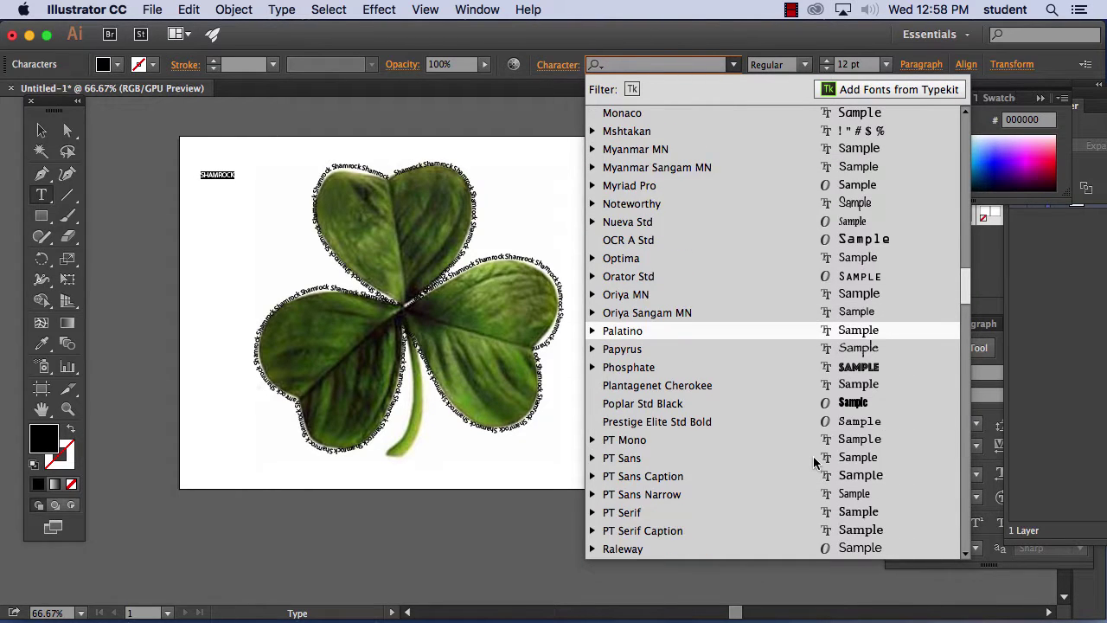
scroll(815, 459, "down", 3)
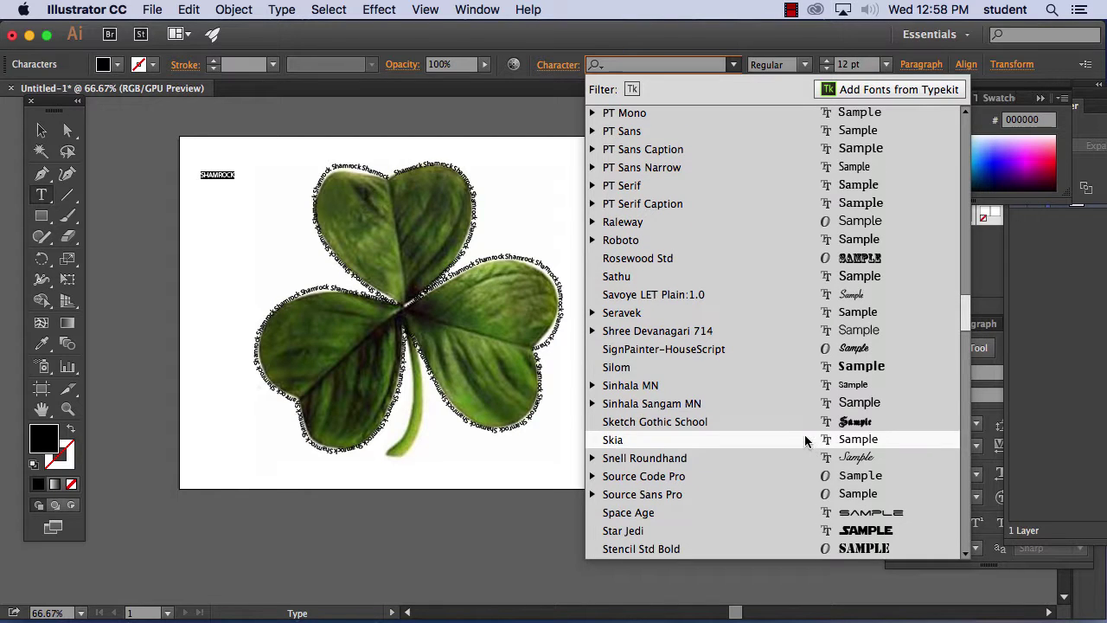
scroll(770, 432, "down", 5)
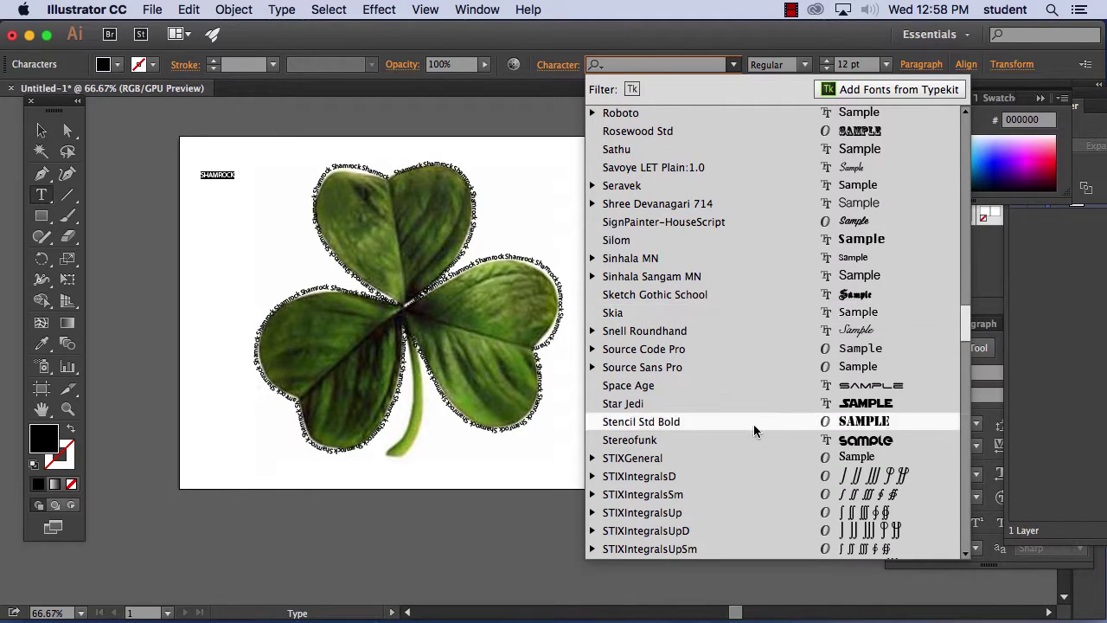
scroll(748, 444, "down", 20)
scroll(749, 449, "up", 20)
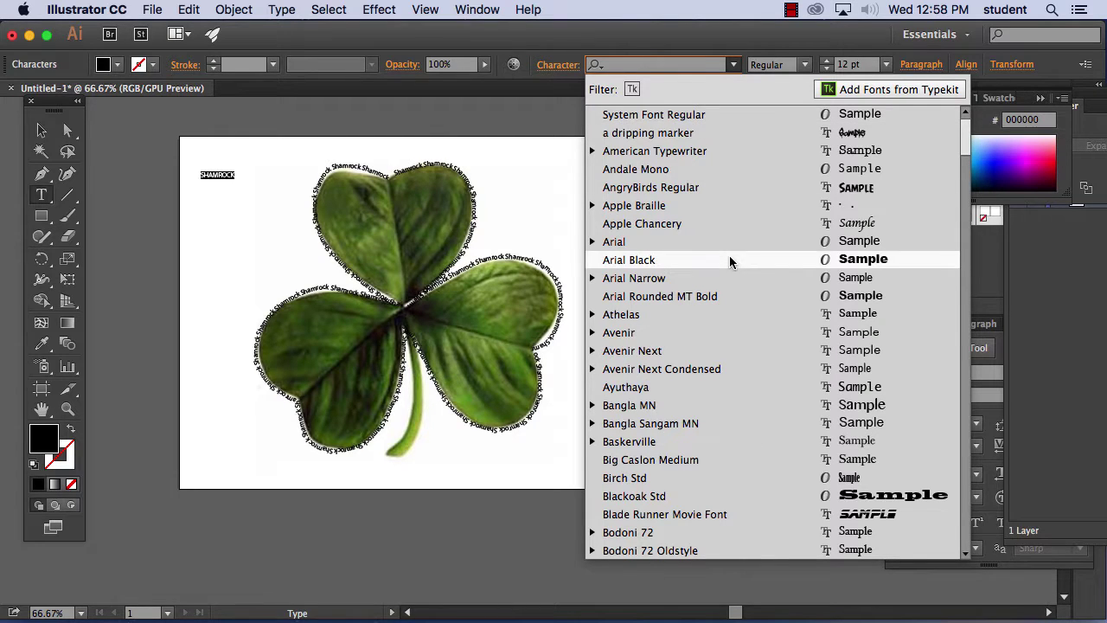
scroll(753, 346, "down", 4)
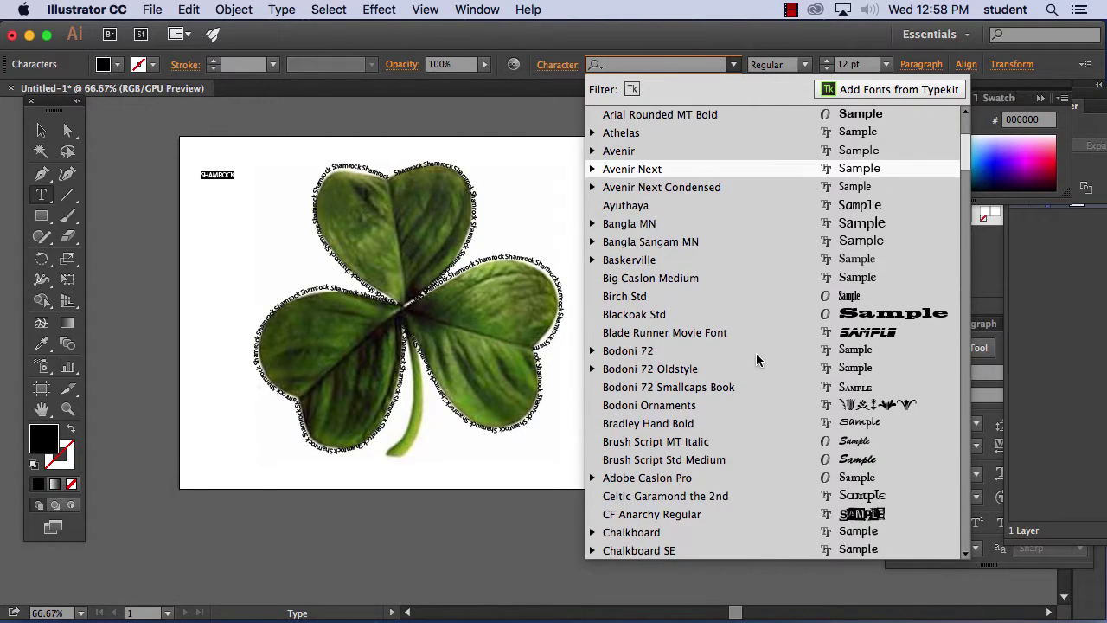
scroll(756, 356, "down", 3)
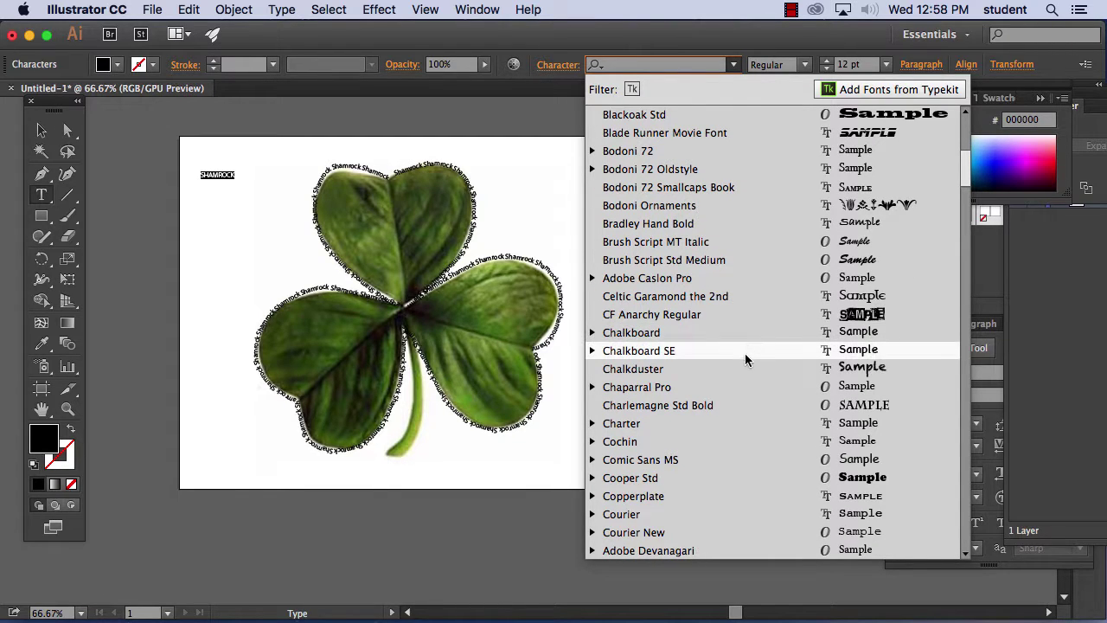
scroll(745, 360, "down", 3)
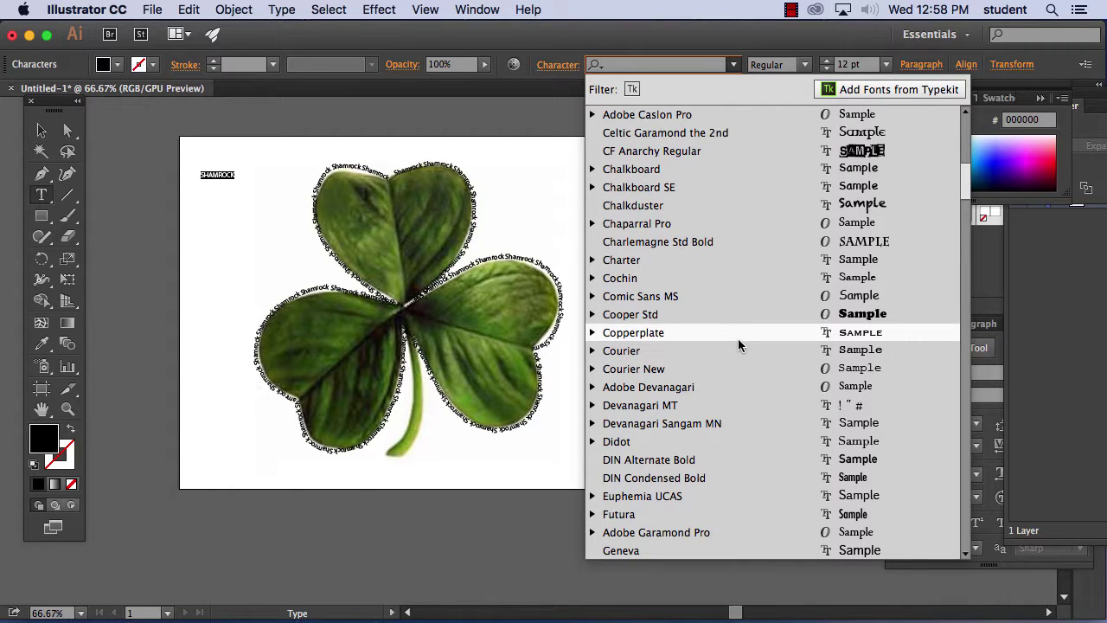
left_click(738, 338)
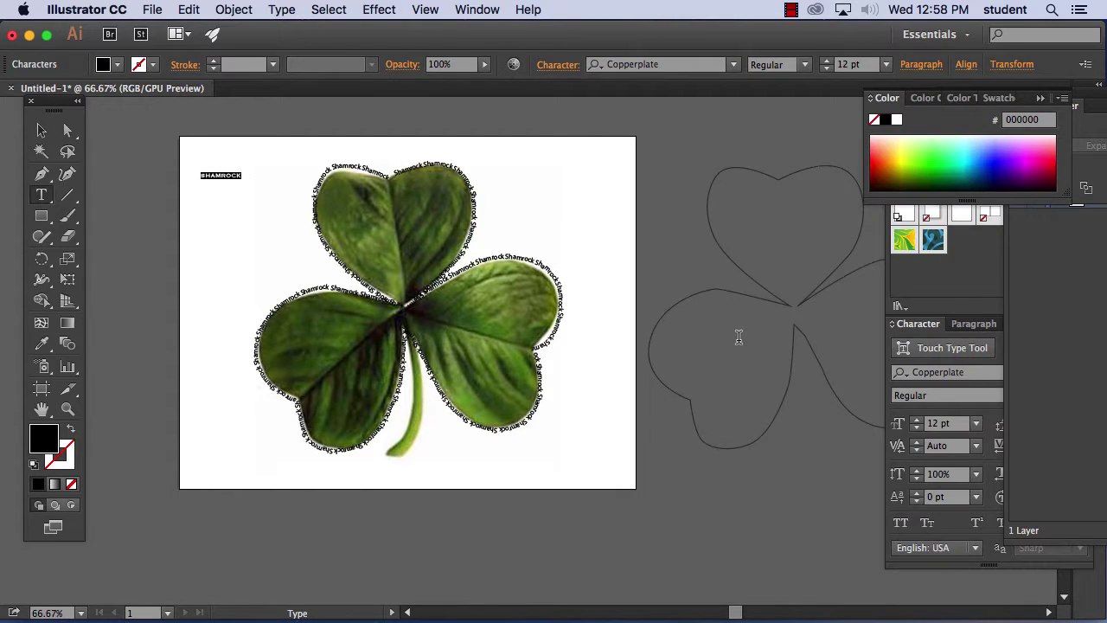
Enlarge SHAMROCK to about 44 pt, copy it to the right, then copy both words one line lower
left_click(40, 130)
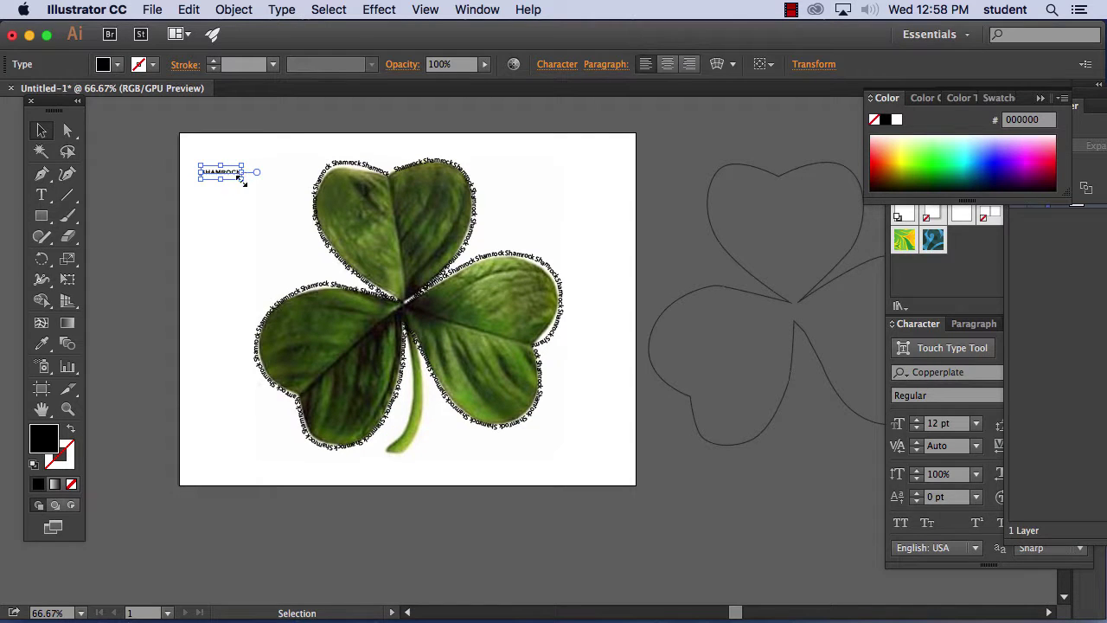
left_click_drag(240, 175, 340, 178)
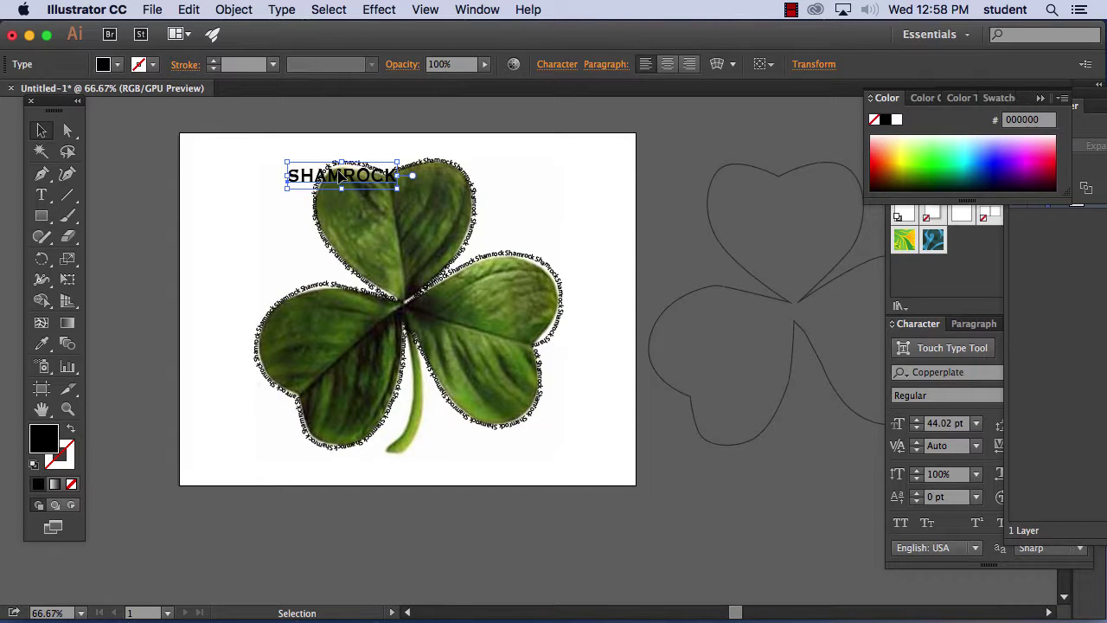
left_click_drag(344, 176, 452, 178)
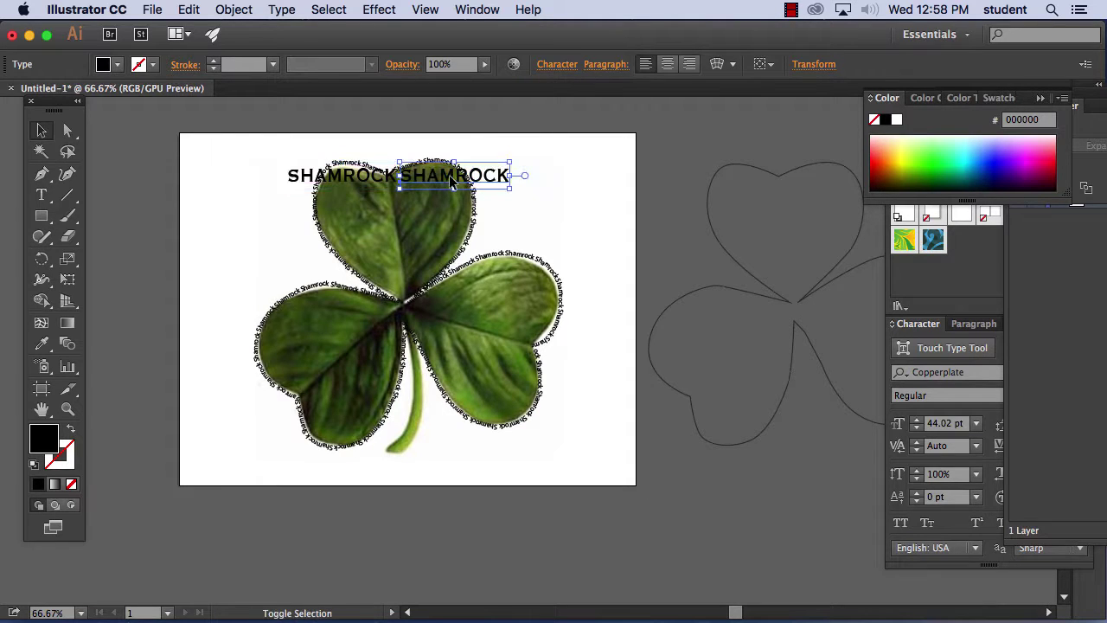
left_click(329, 175, "shift")
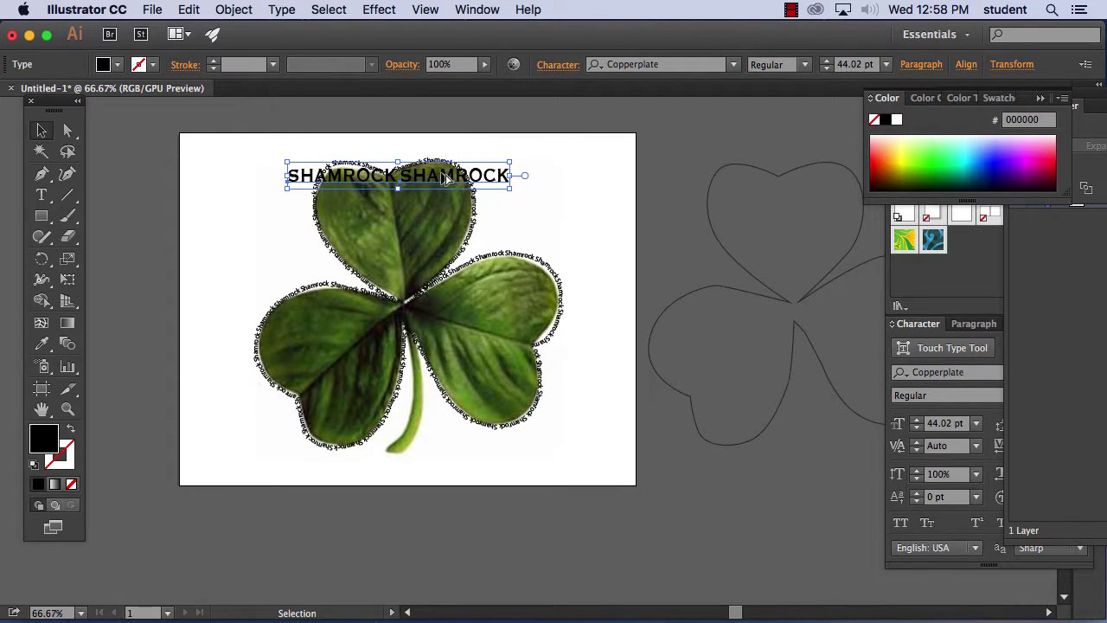
left_click_drag(446, 178, 453, 437)
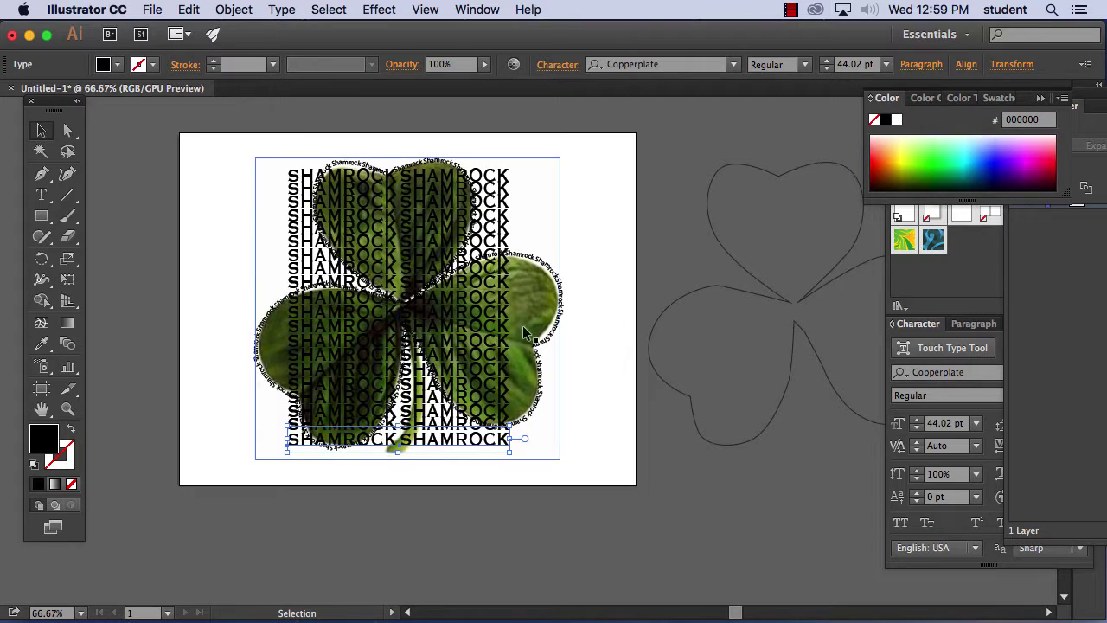
Try moving a right-column SHAMROCK line to the right, then undo it
left_click(495, 274)
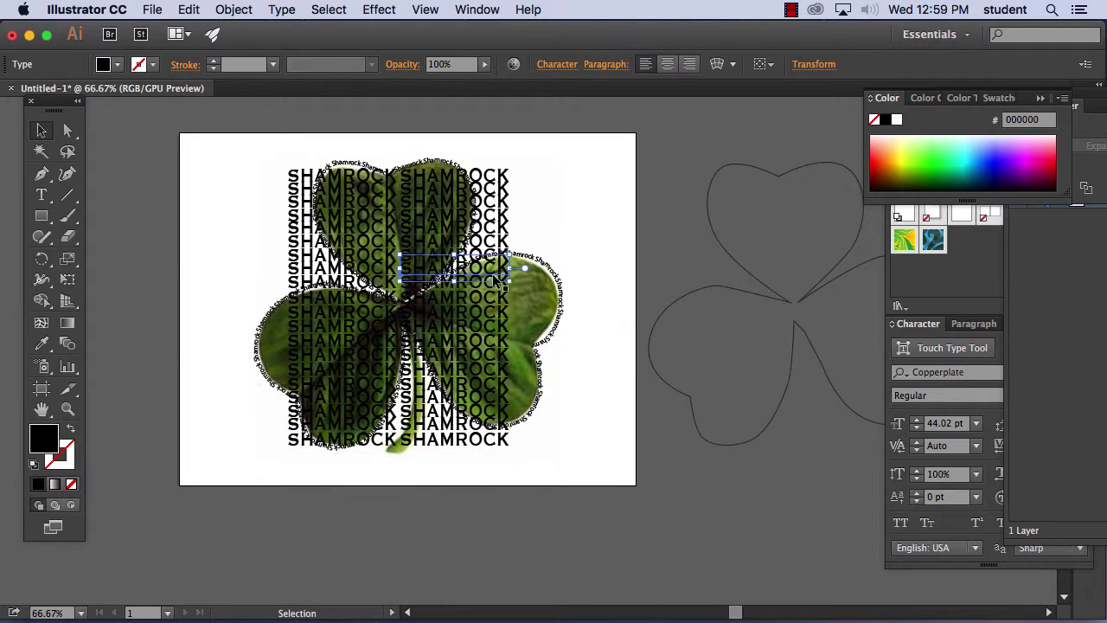
left_click(489, 439, "shift")
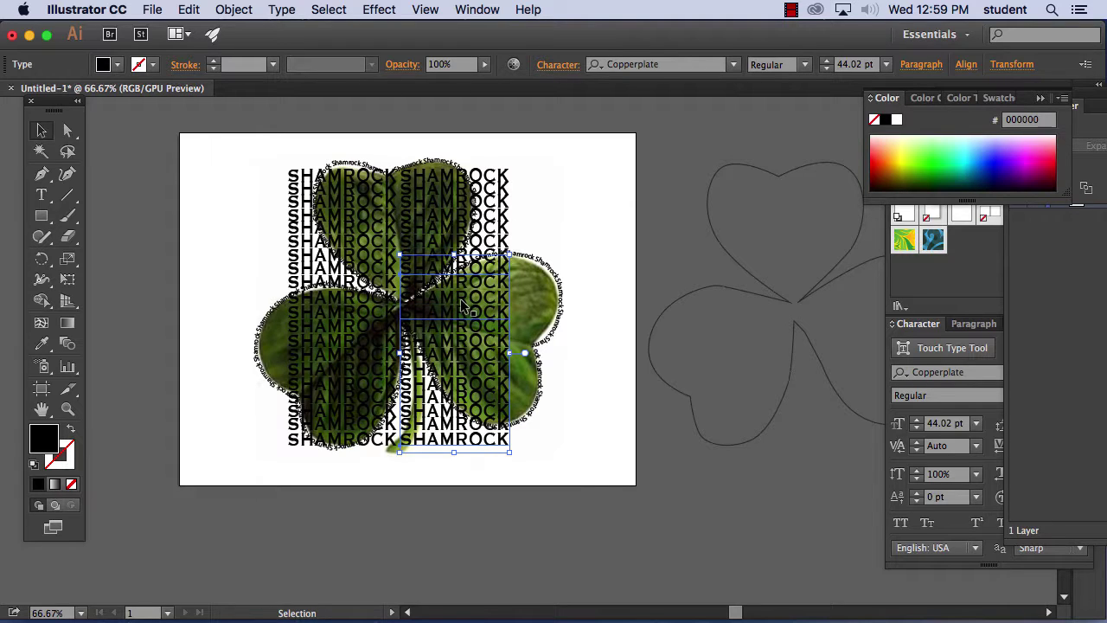
left_click_drag(464, 307, 548, 302)
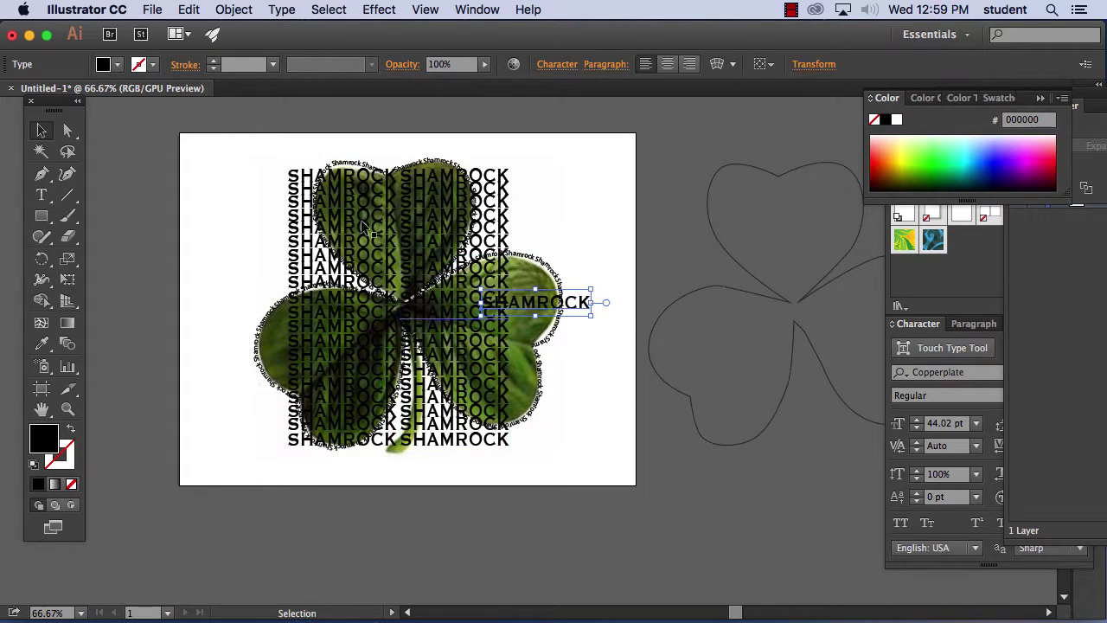
left_click(189, 9)
left_click(197, 28)
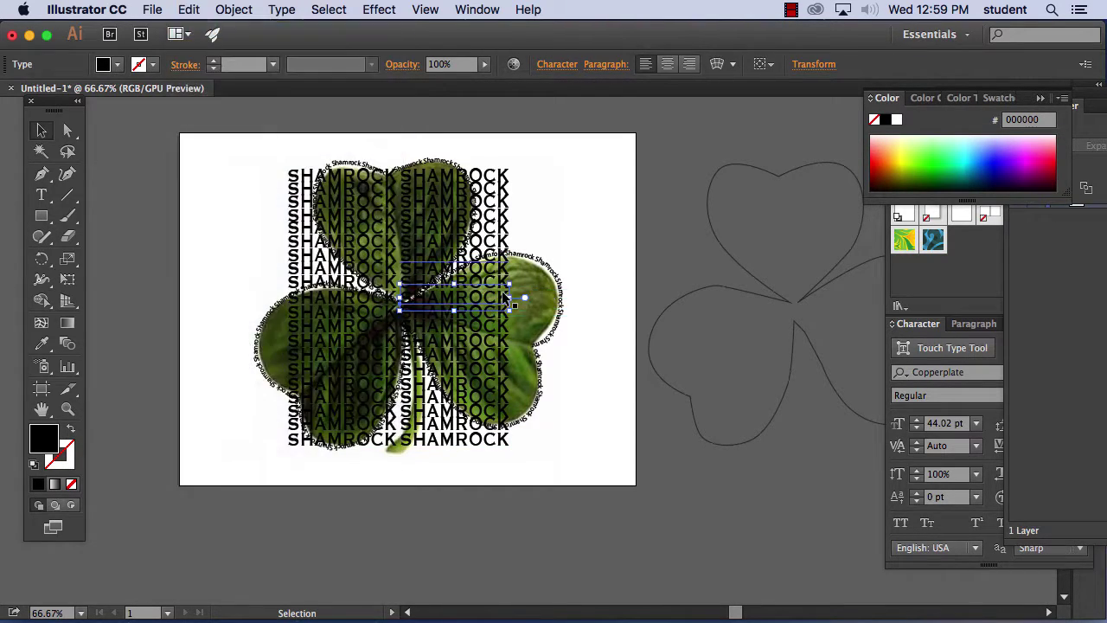
Select nine right-column SHAMROCK lines and copy them into a third column
left_click(498, 270)
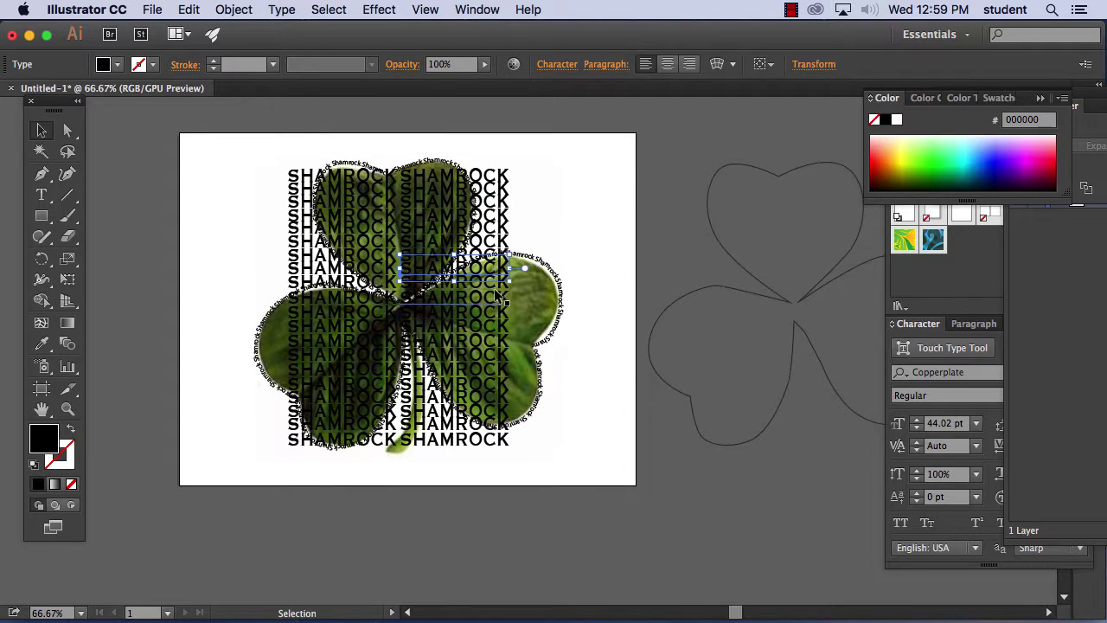
left_click(498, 285, "shift")
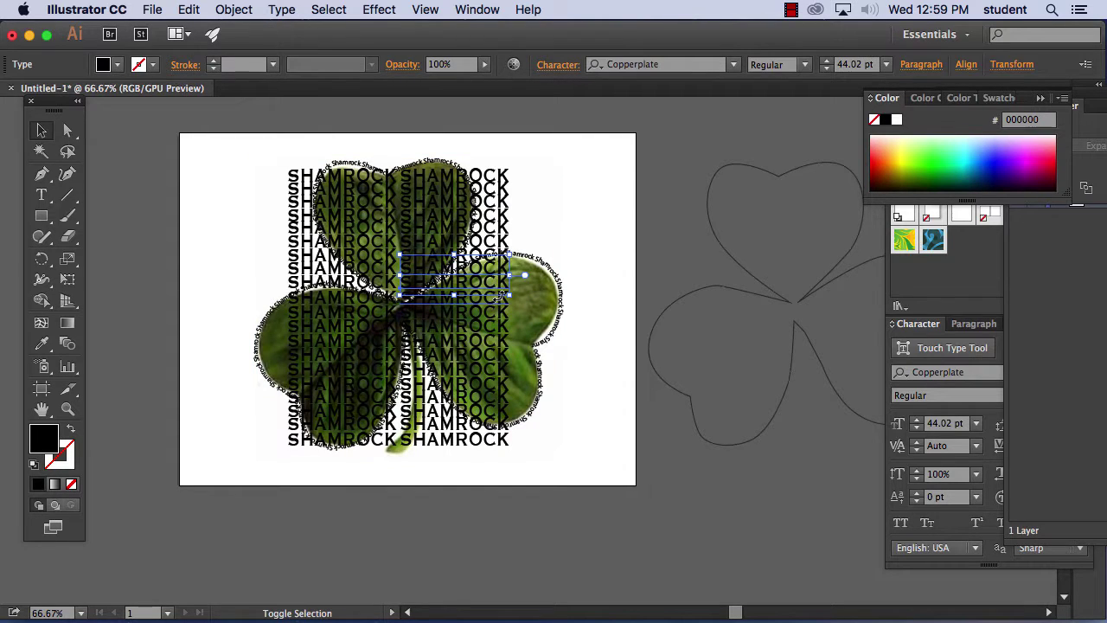
left_click(484, 300, "shift")
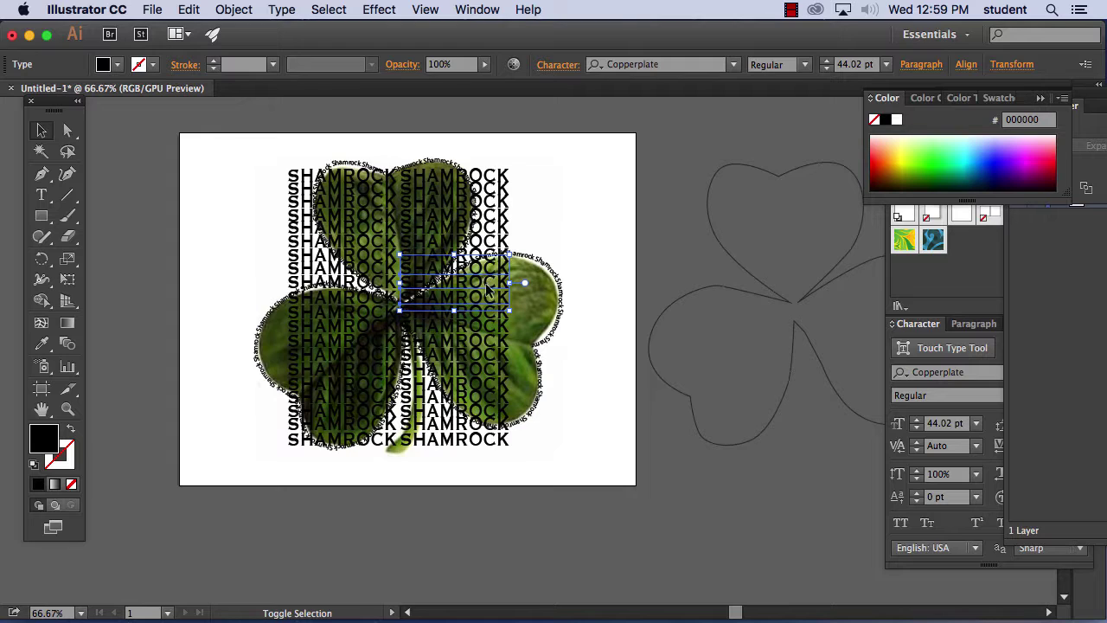
left_click(491, 314, "shift")
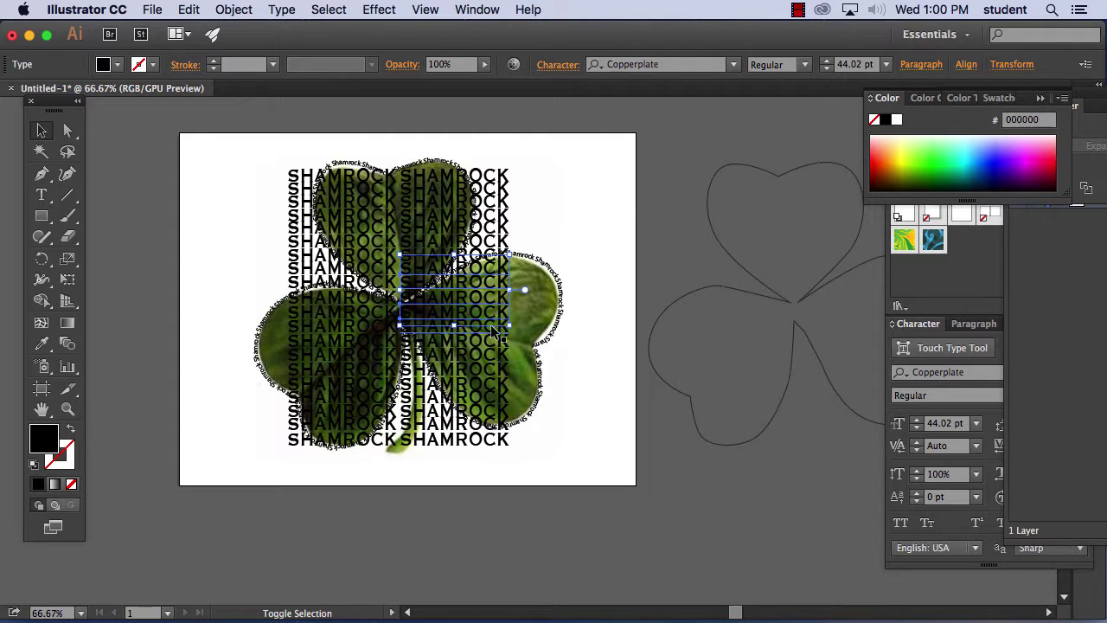
left_click(495, 330, "shift")
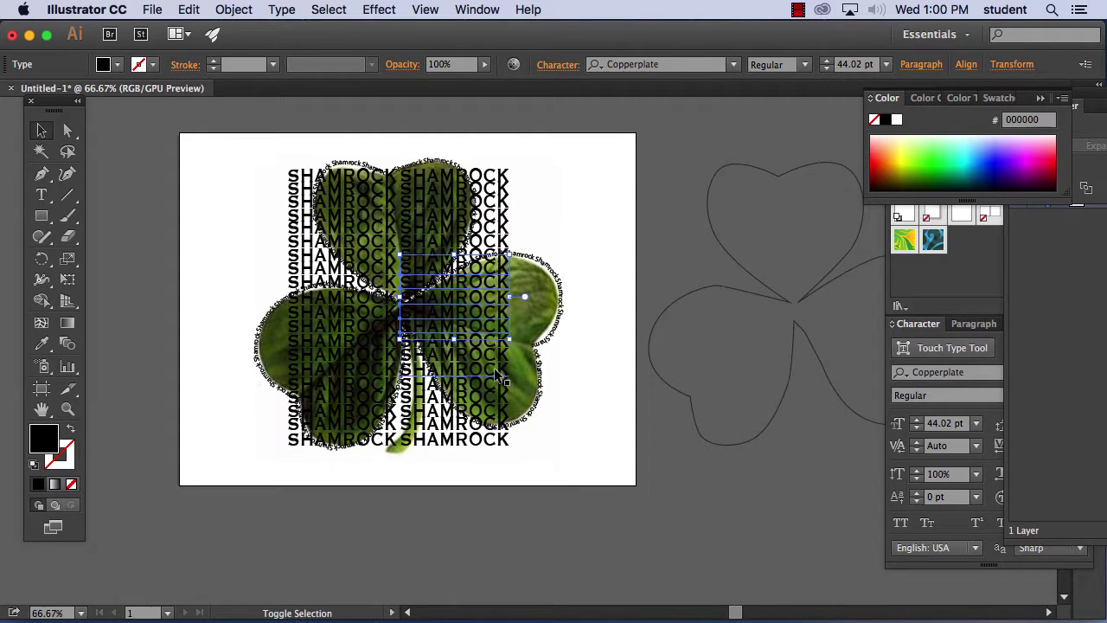
left_click(497, 374, "shift")
left_click(492, 405, "shift")
left_click(493, 420, "shift")
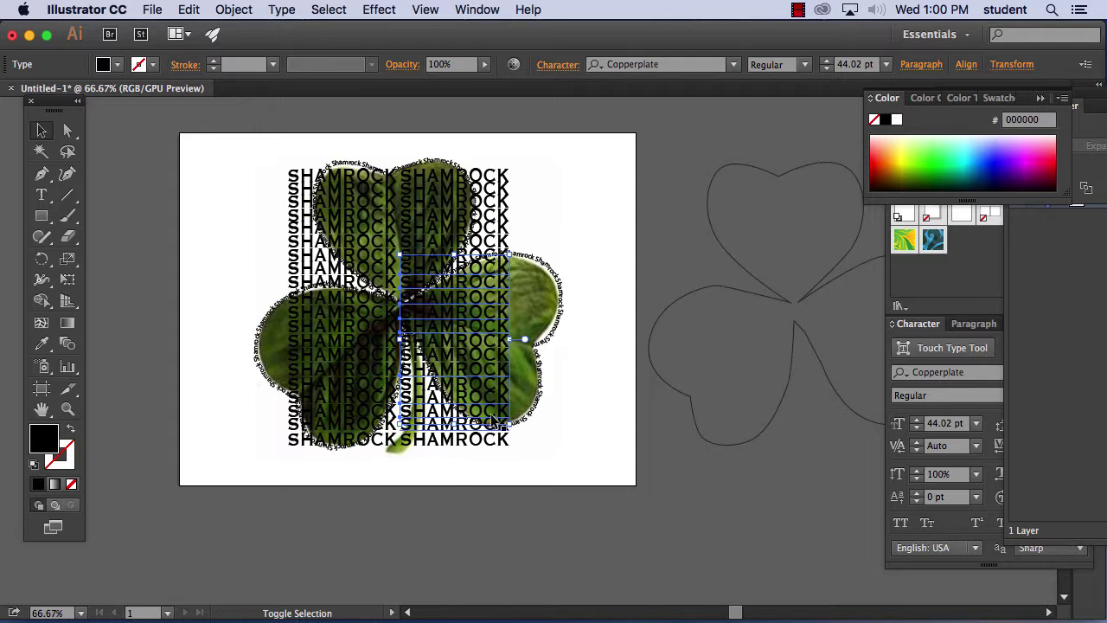
left_click(487, 439, "shift")
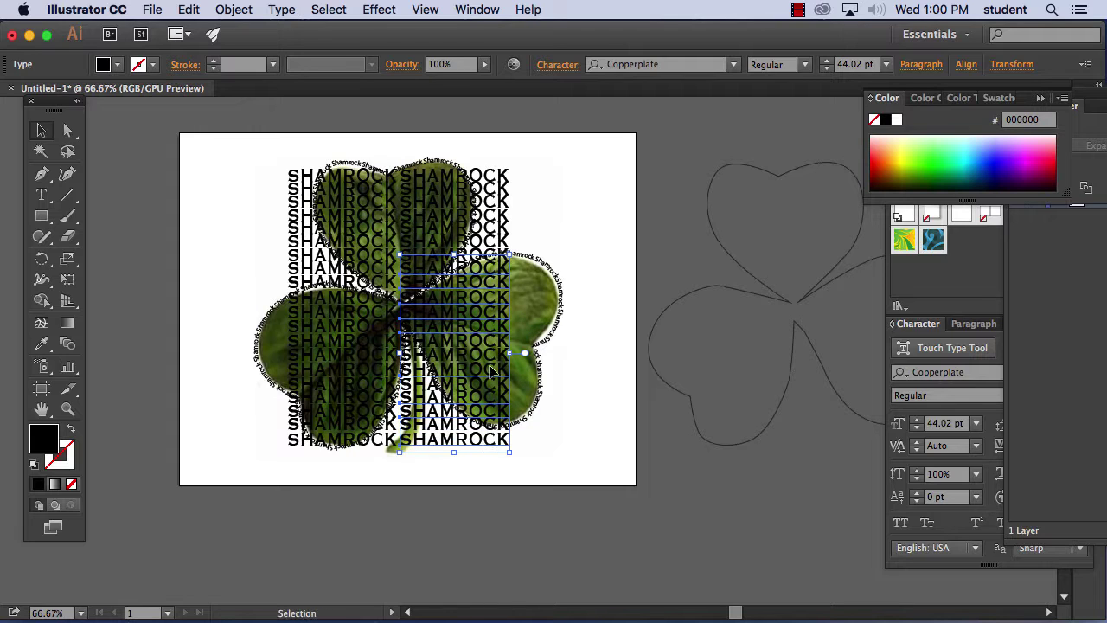
left_click_drag(471, 352, 588, 371)
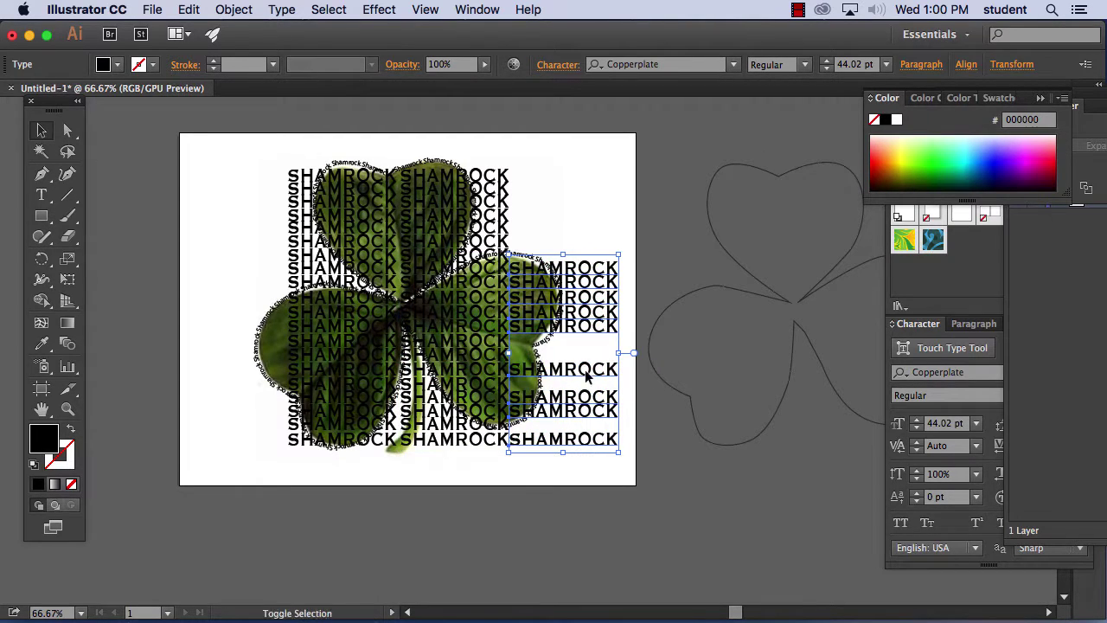
Copy two lower SHAMROCK lines out to the right
left_click(474, 347)
left_click(468, 363, "shift")
left_click(471, 361, "shift")
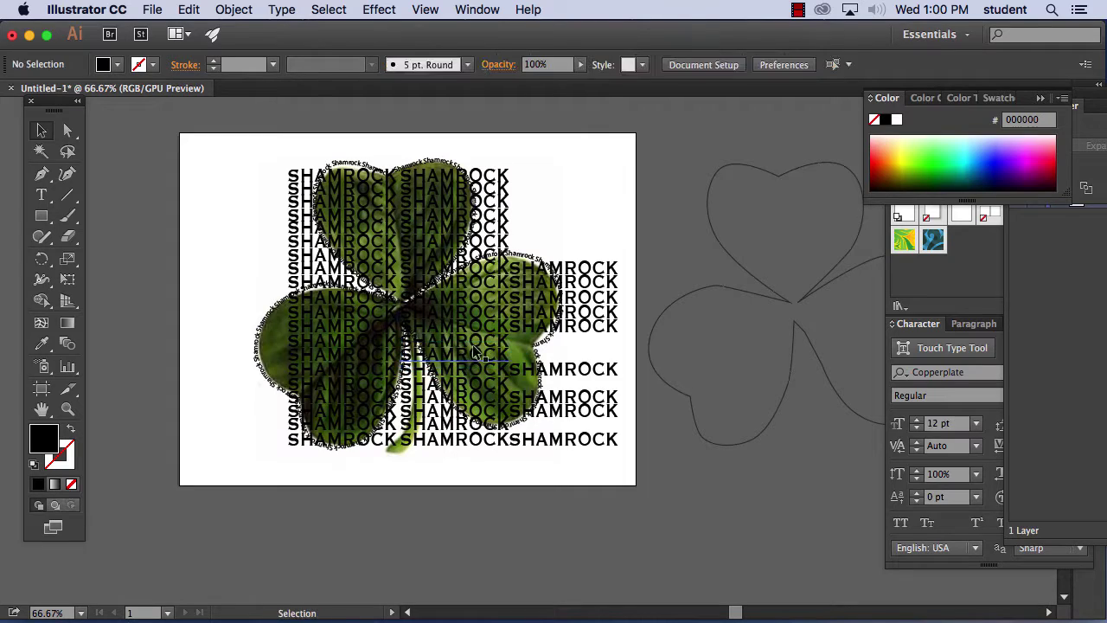
left_click(477, 347)
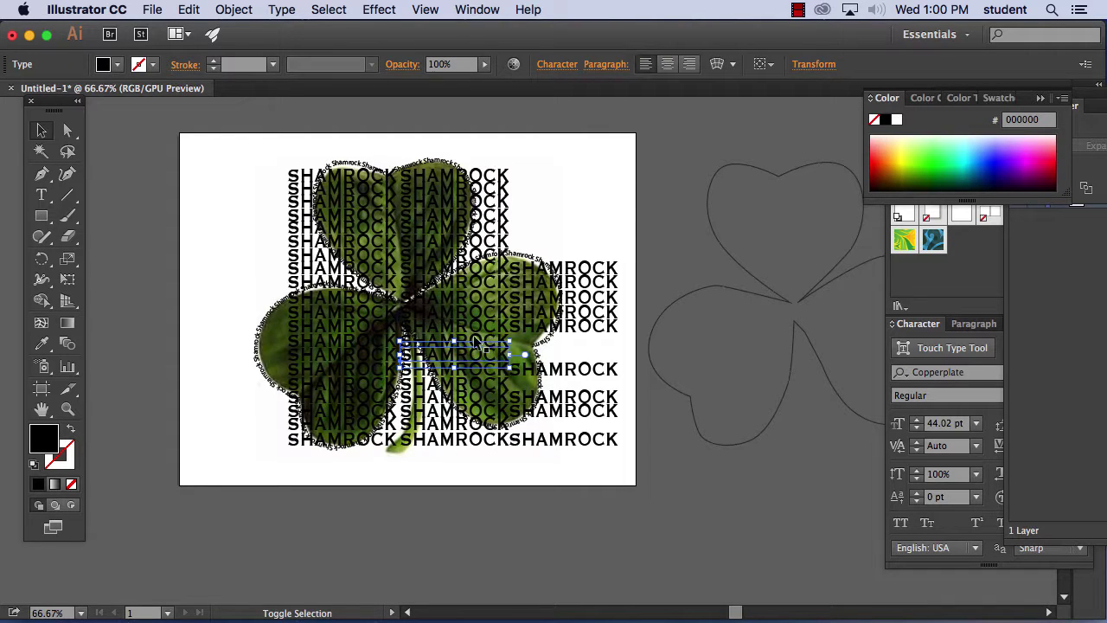
left_click(471, 340, "shift")
left_click_drag(474, 344, 582, 349)
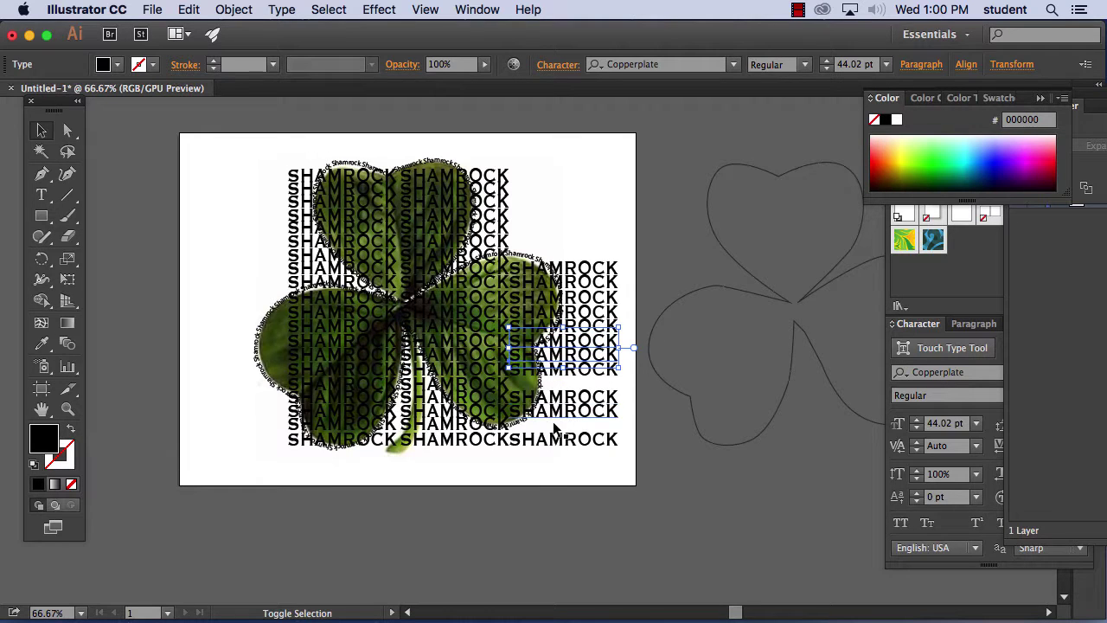
Nudge one line up a row, then copy it and the bottom line onto the right leaf
left_click(467, 393)
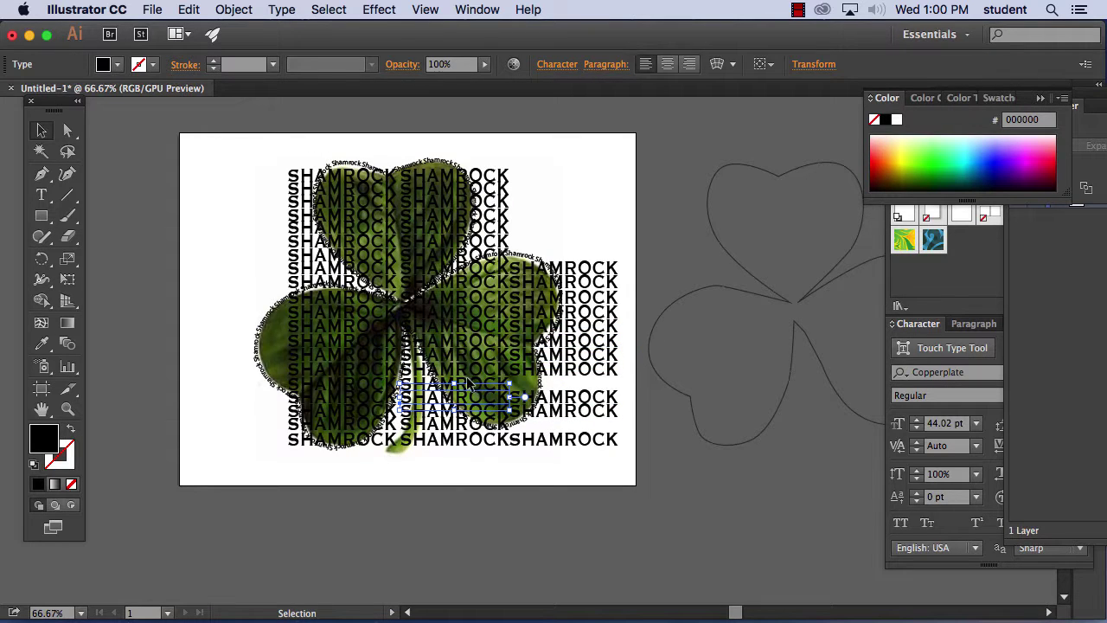
key("shift+Up")
key("shift+Up")
left_click_drag(467, 387, 578, 388)
left_click(453, 428)
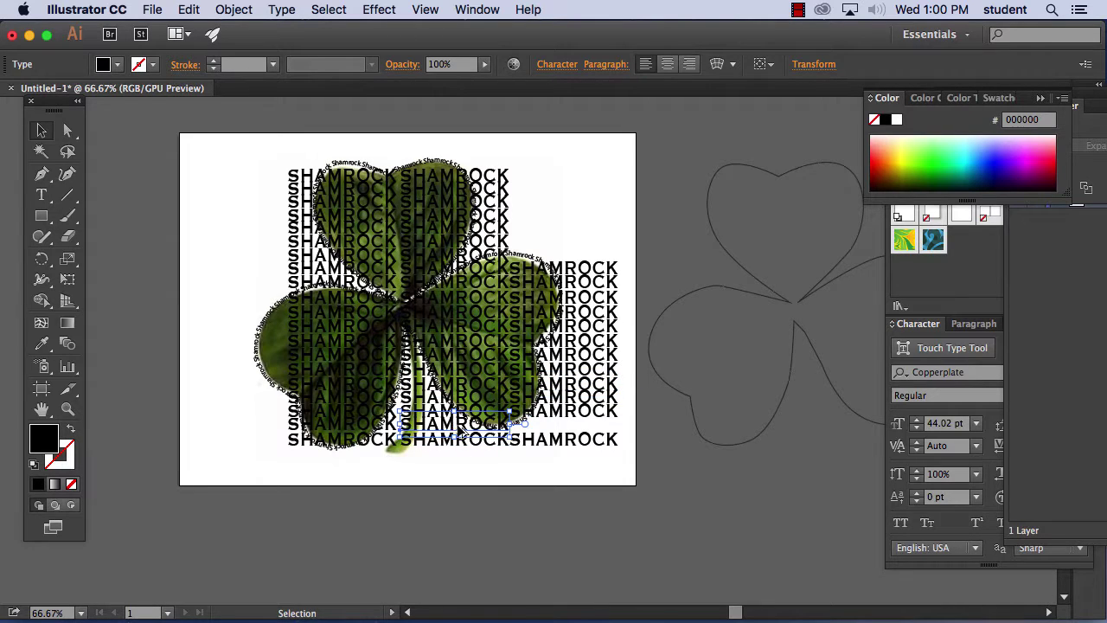
left_click_drag(459, 427, 568, 429)
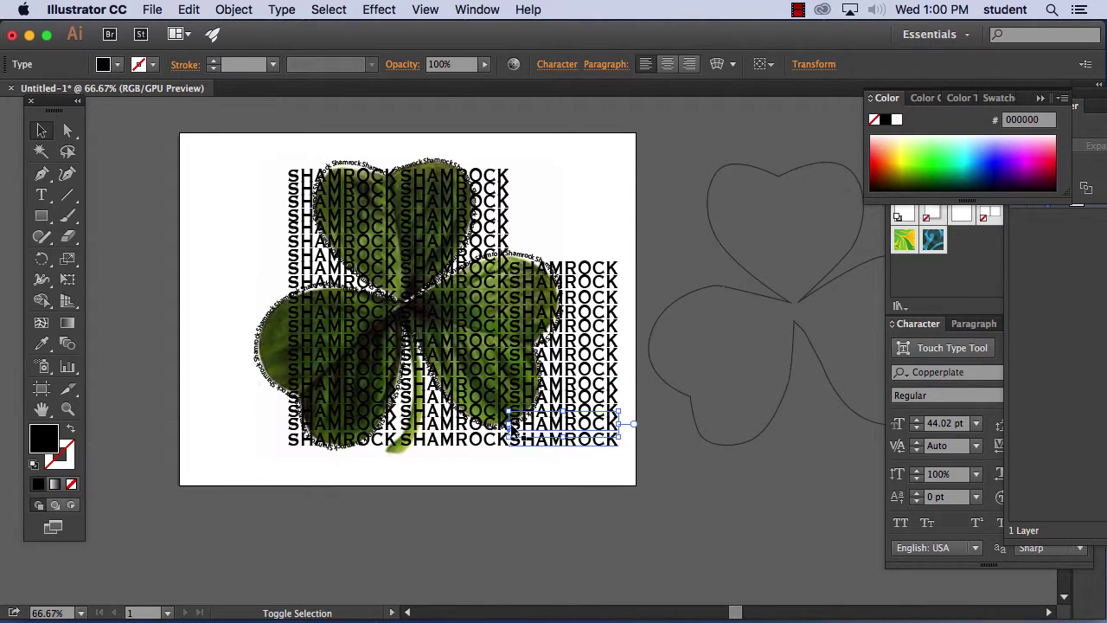
mouse_move(322, 318)
left_mouse_down()
mouse_move(322, 397)
mouse_move(322, 320)
left_mouse_up()
Select the lower left-leaf SHAMROCK lines and copy them out to the left
left_click(309, 327, "shift")
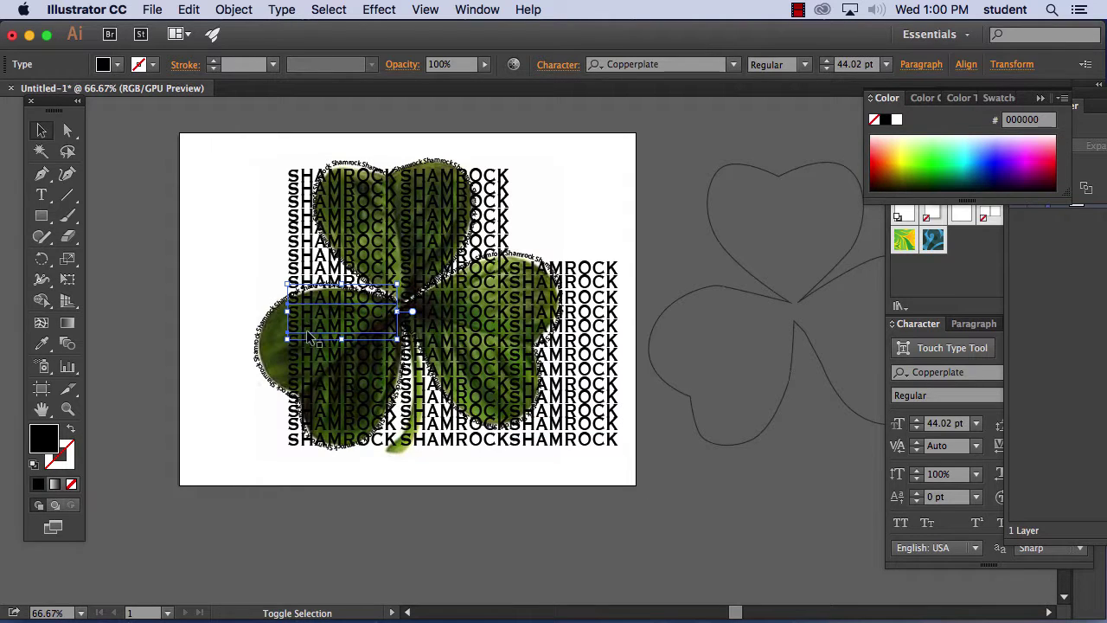
left_click(312, 343, "shift")
left_click(312, 359, "shift")
left_click(312, 368, "shift")
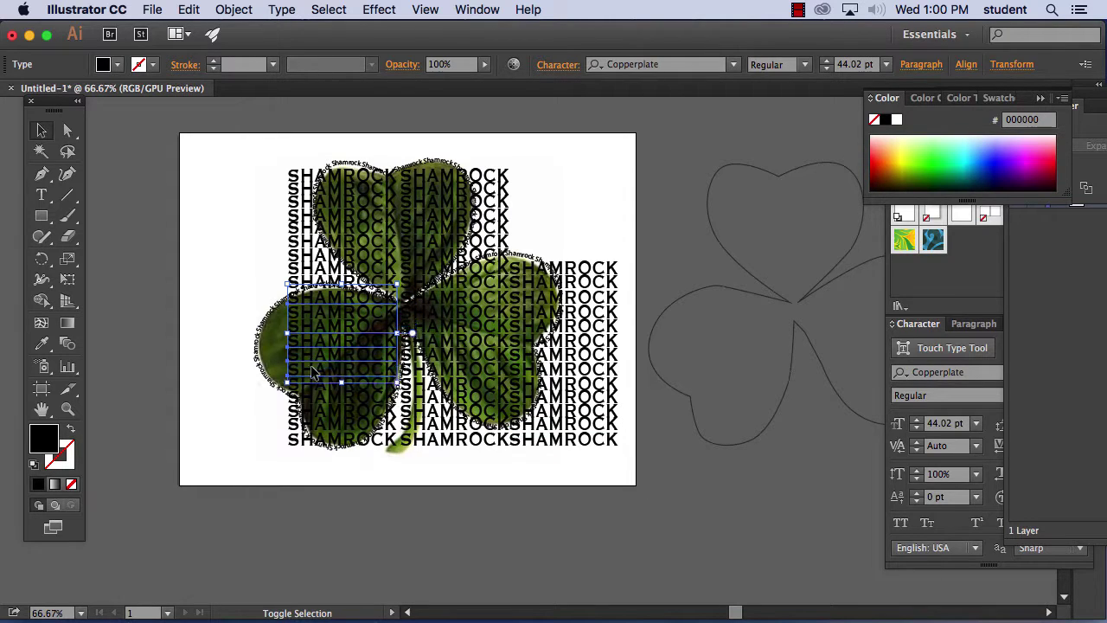
left_click(310, 374, "shift")
left_click(308, 376, "shift")
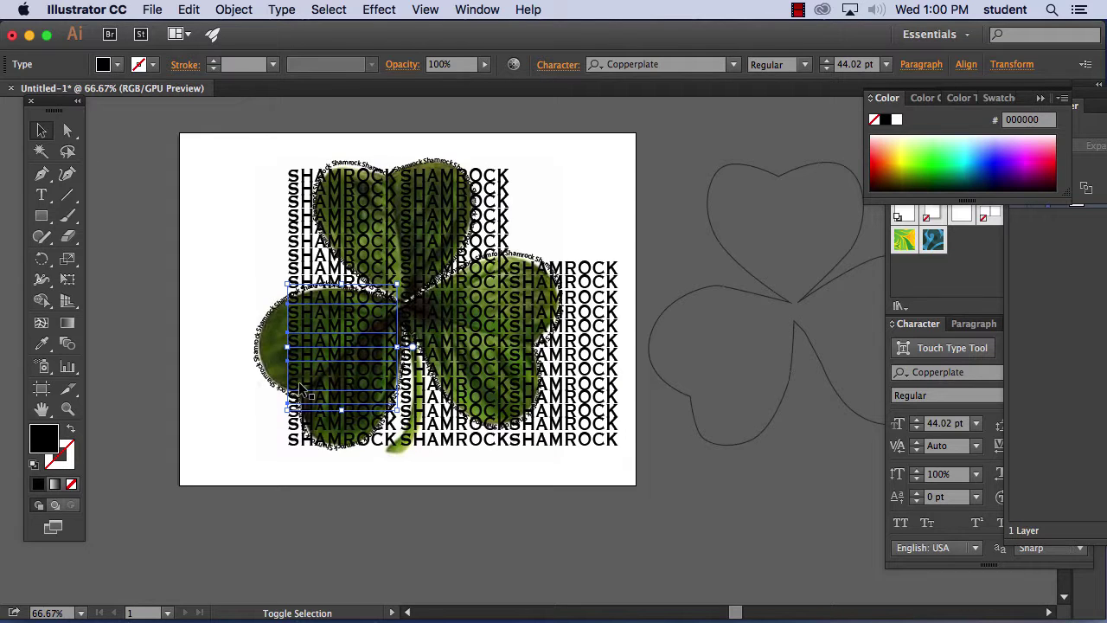
left_click(304, 391, "shift")
left_click_drag(316, 347, 207, 357)
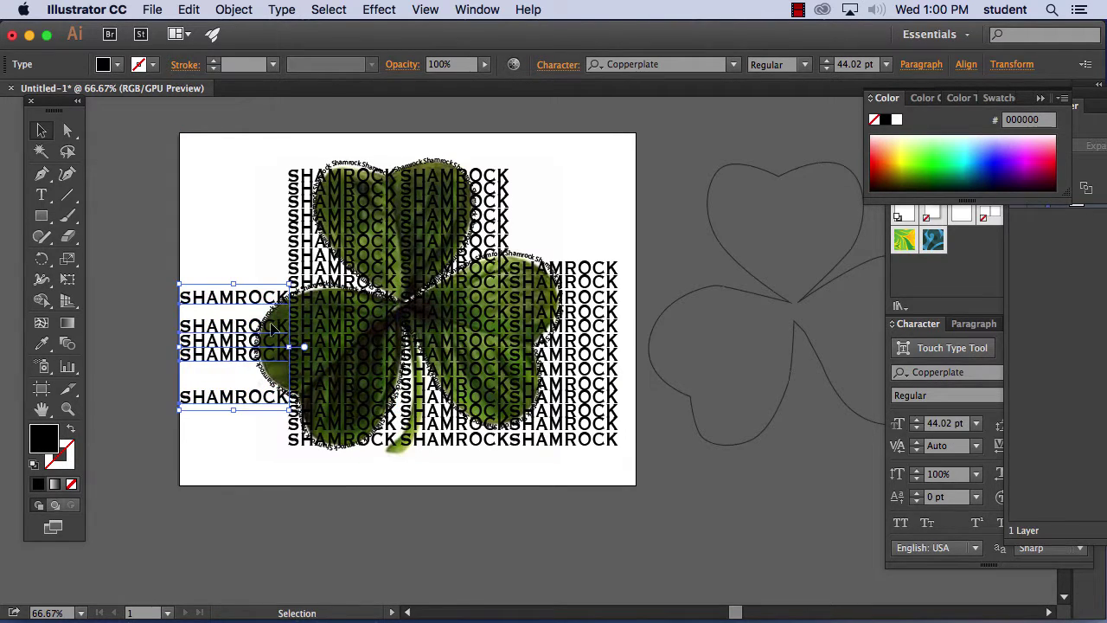
Copy three more single SHAMROCK lines toward the left edge
left_click(309, 317)
left_click_drag(309, 318, 201, 317)
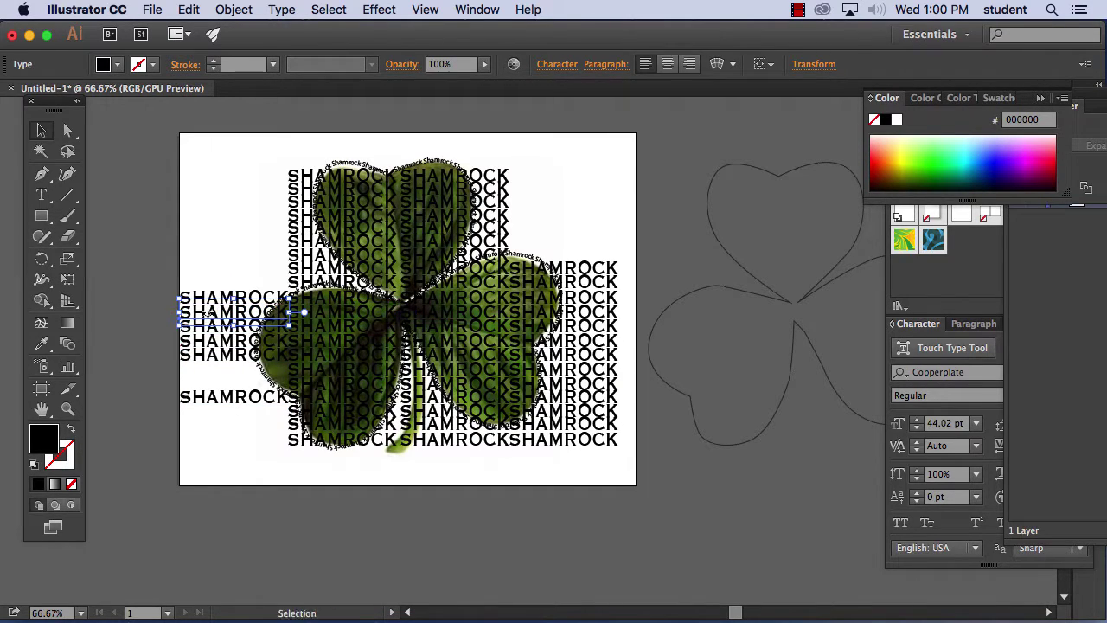
left_click_drag(340, 373, 232, 369)
left_click(355, 387)
left_click_drag(354, 389, 249, 400)
Undo the misplaced copy, re-copy that line left to fill the gap, and deselect
left_click(189, 9)
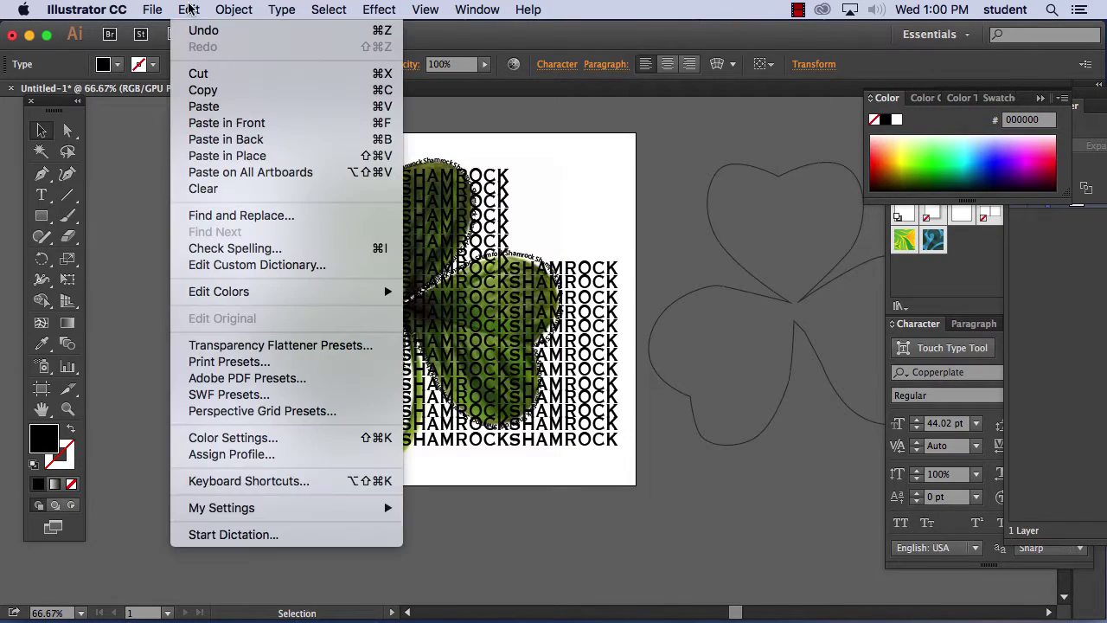
left_click(201, 30)
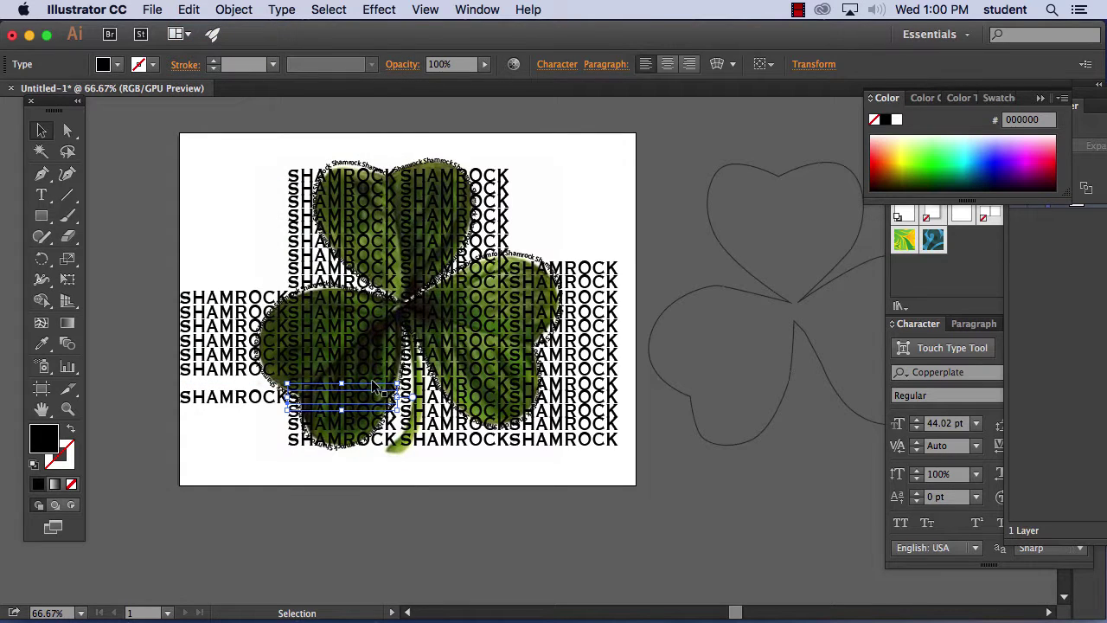
left_click(371, 378)
left_click_drag(372, 378, 268, 383)
left_click(359, 504)
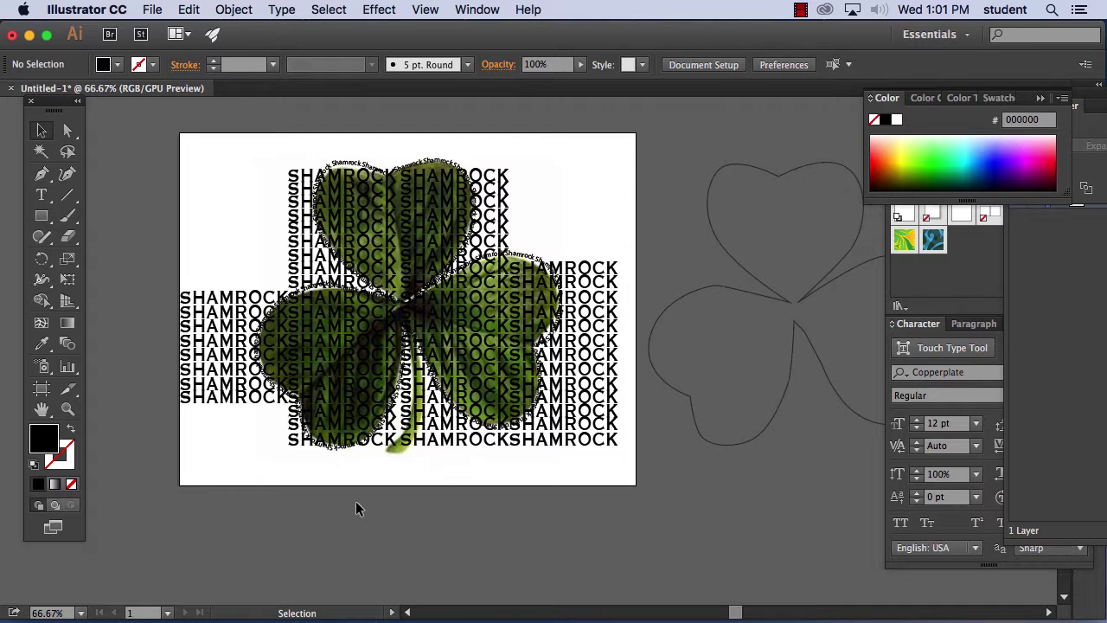
Reopen the Layers panel from the Window menu and float it over the canvas
left_click(475, 7)
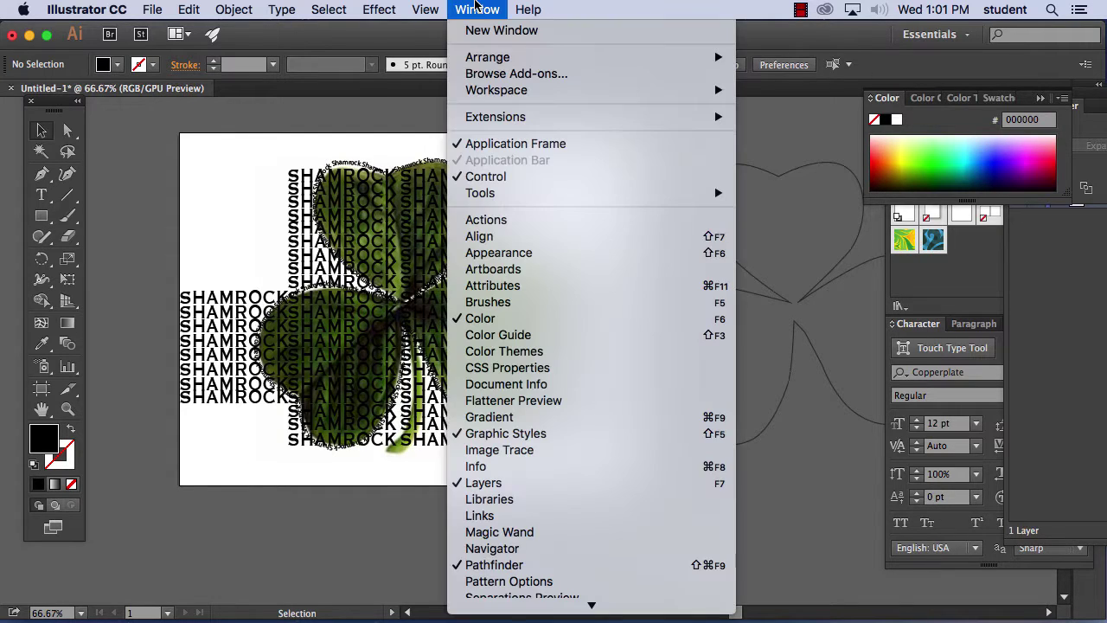
left_click(551, 484)
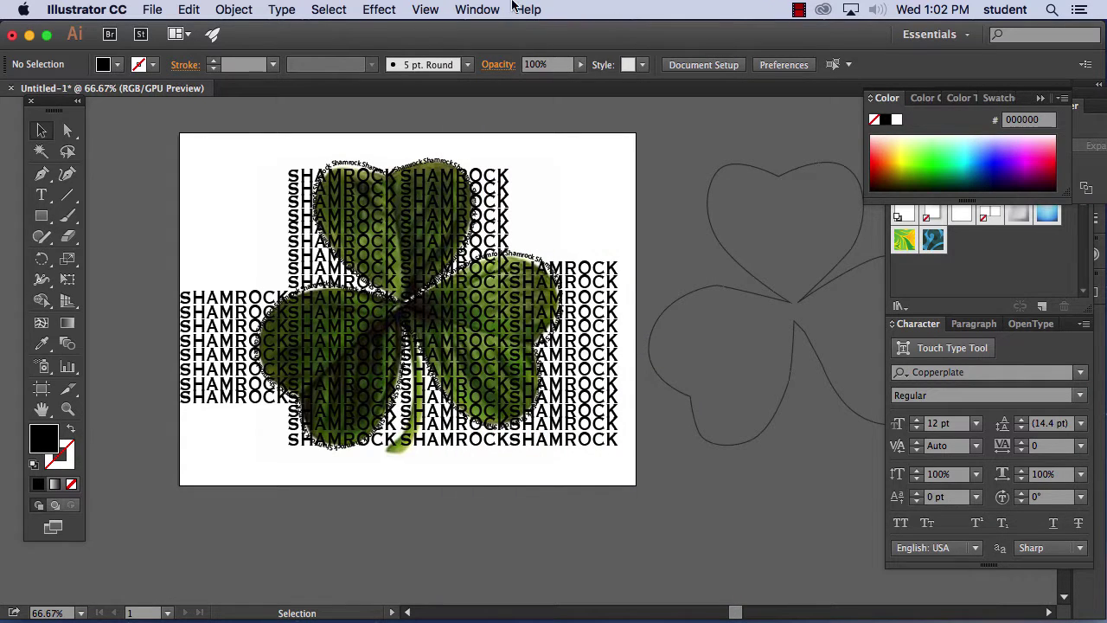
left_click(481, 8)
left_click(564, 485)
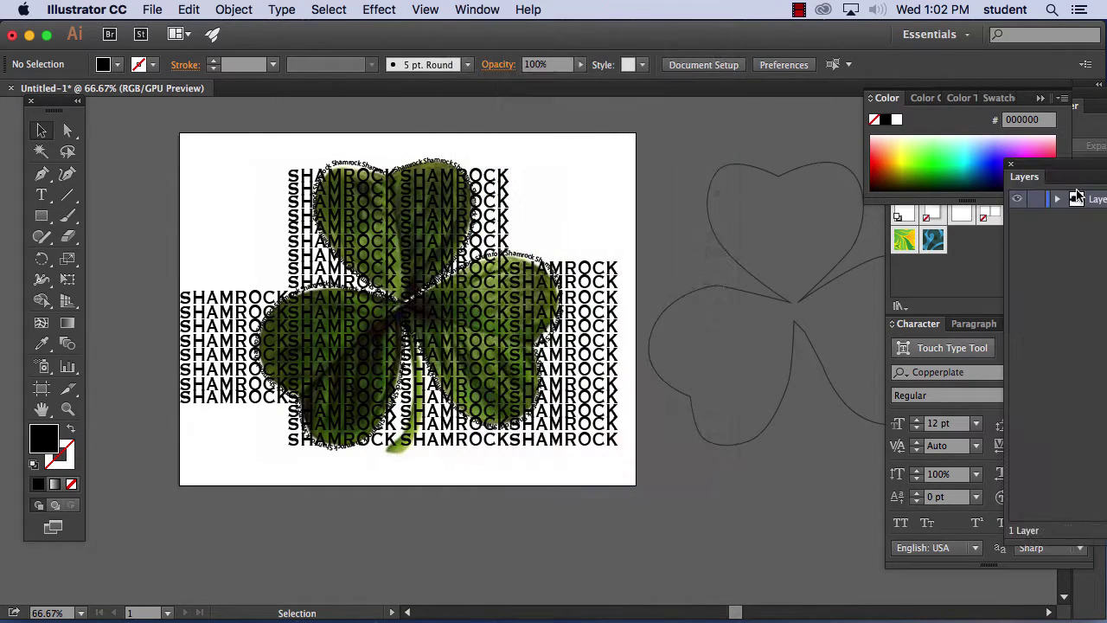
left_click_drag(837, 135, 695, 103)
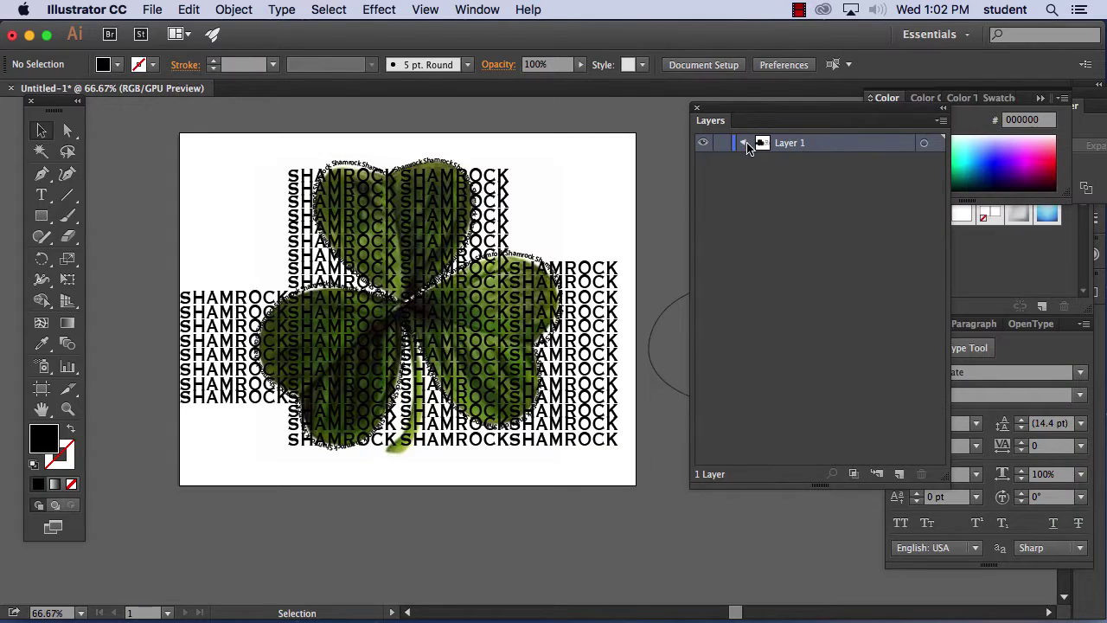
Expand Layer 1 and toggle the circular Shamrock path text's visibility off and on
left_click(743, 143)
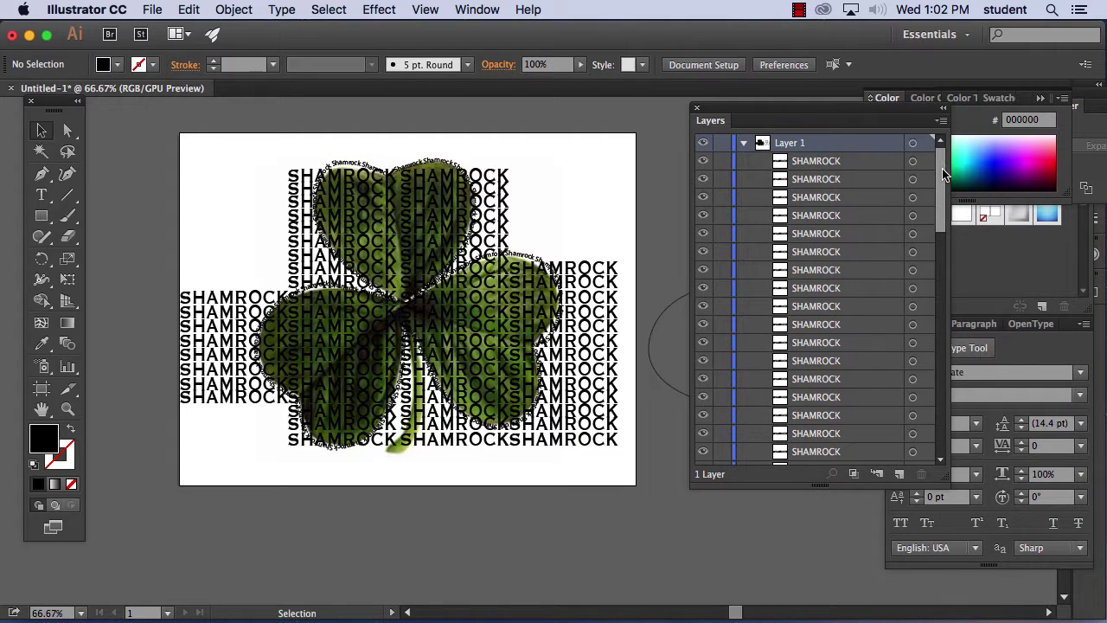
left_click_drag(943, 168, 943, 391)
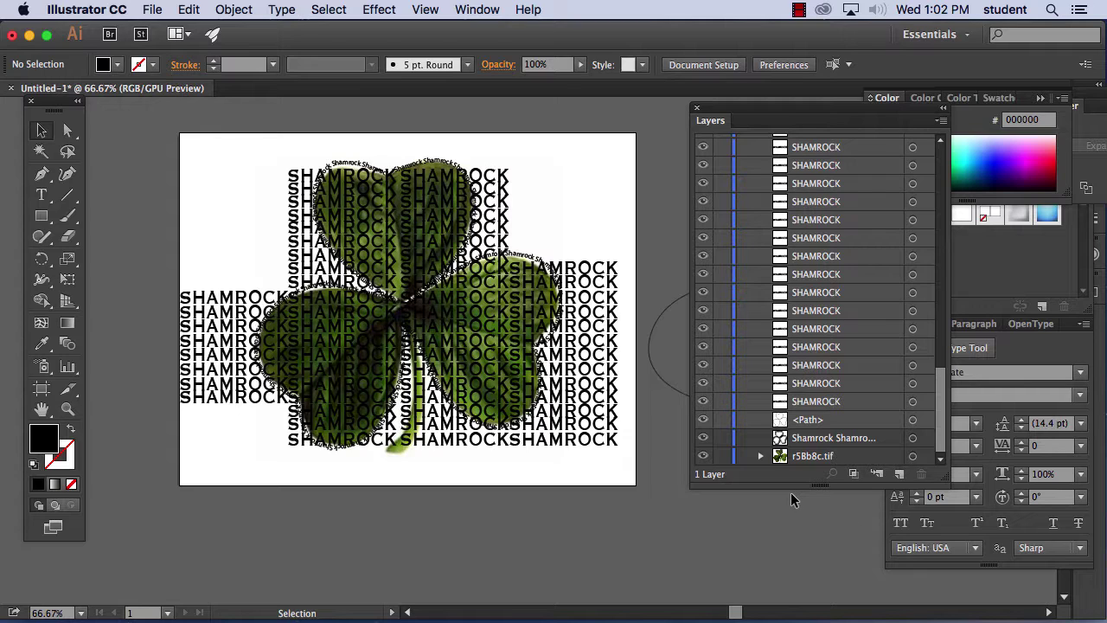
left_click(703, 439)
left_click(702, 439)
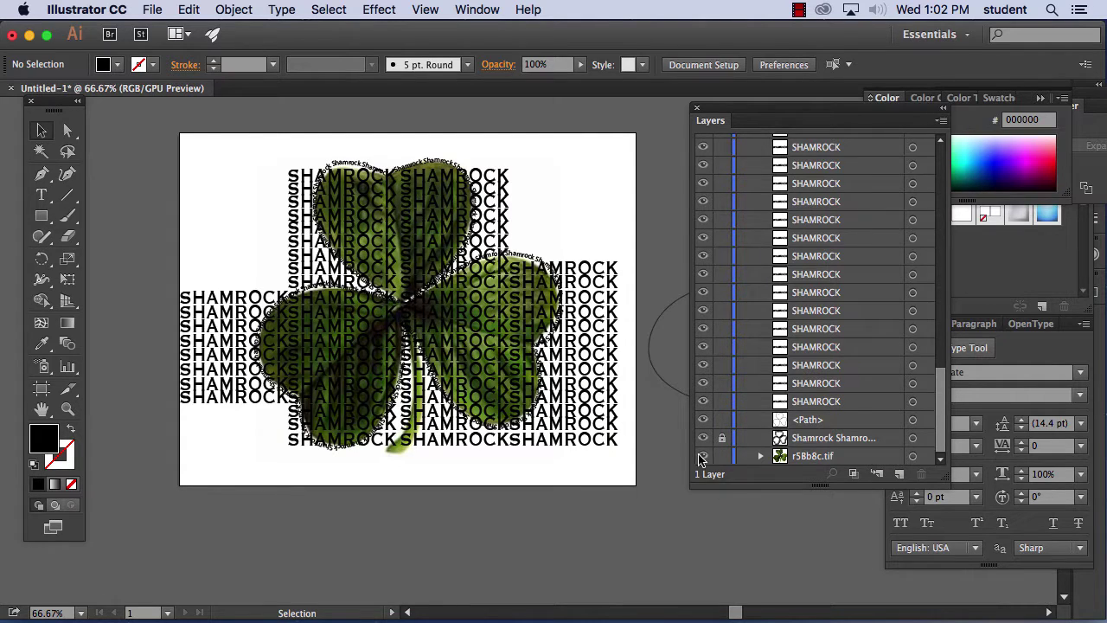
Check the r5Bb8c.tif photo's visibility, delete that layer, and marquee-select all the SHAMROCK text
left_click(703, 455)
left_click(704, 456)
left_click(703, 456)
left_click(703, 456)
left_click(706, 456)
left_click(706, 456)
left_click(841, 457)
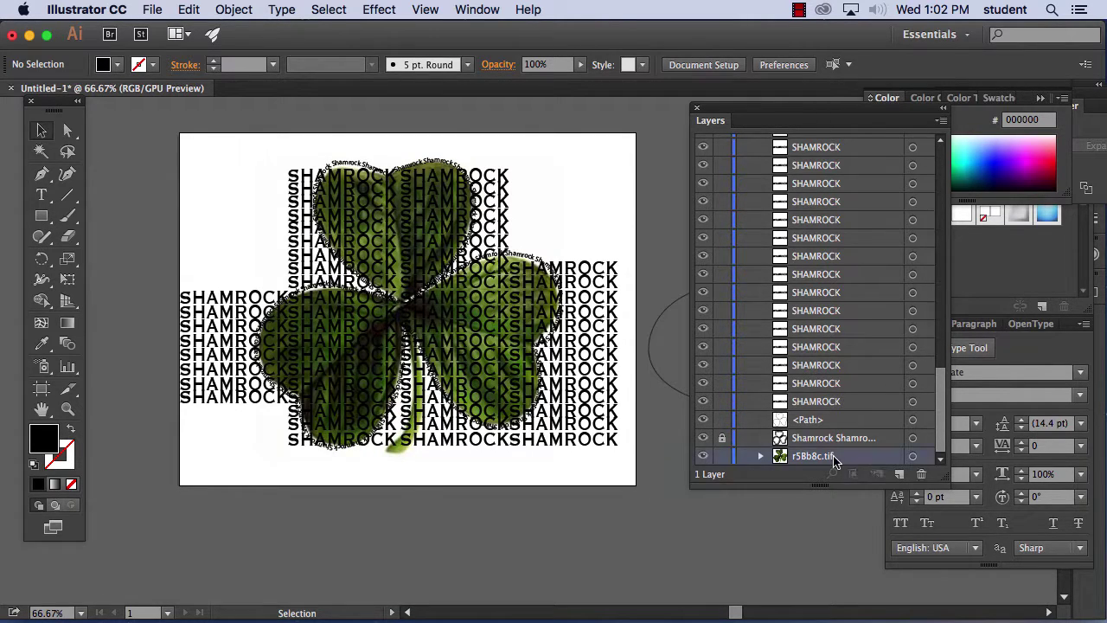
left_click(922, 473)
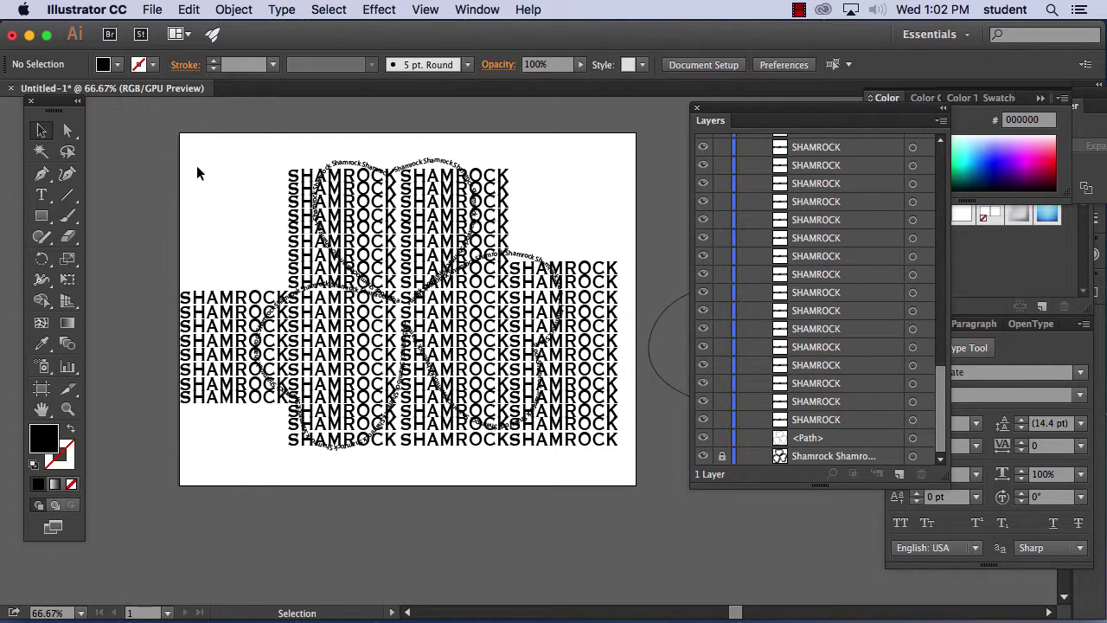
left_click_drag(204, 151, 608, 476)
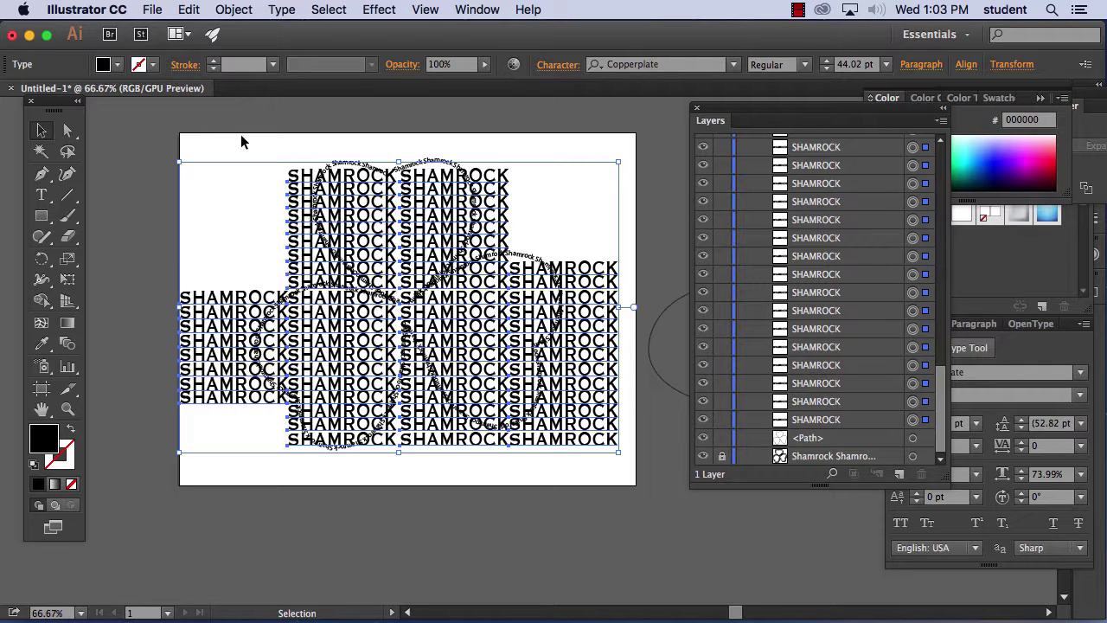
Try a white-to-black gradient fill, revert to solid black, and move the Gradient panel aside
left_click(55, 485)
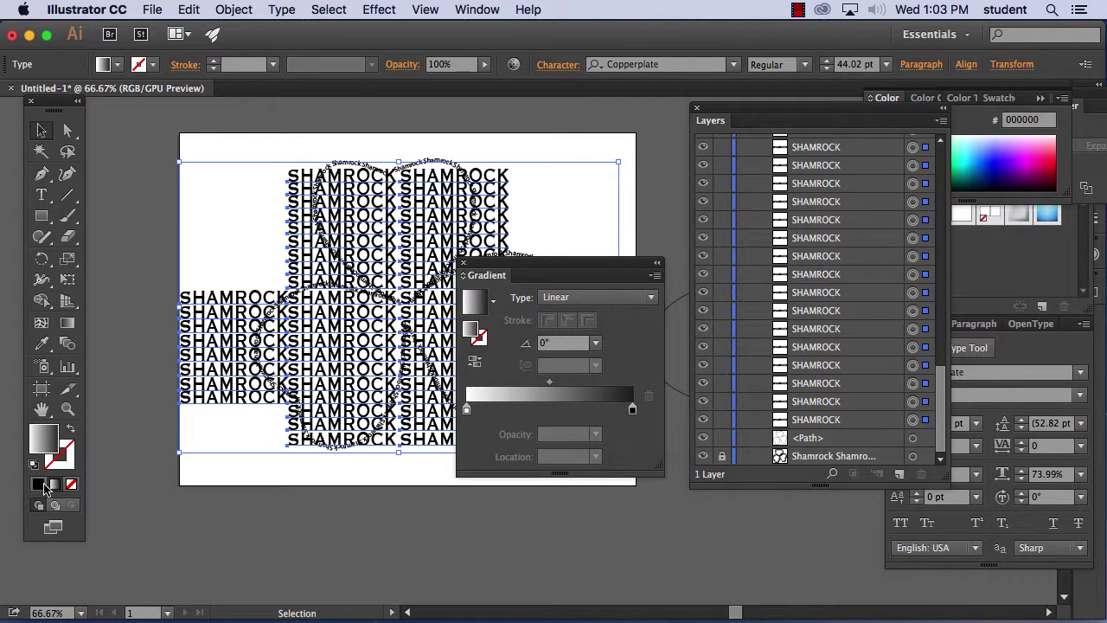
left_click(38, 488)
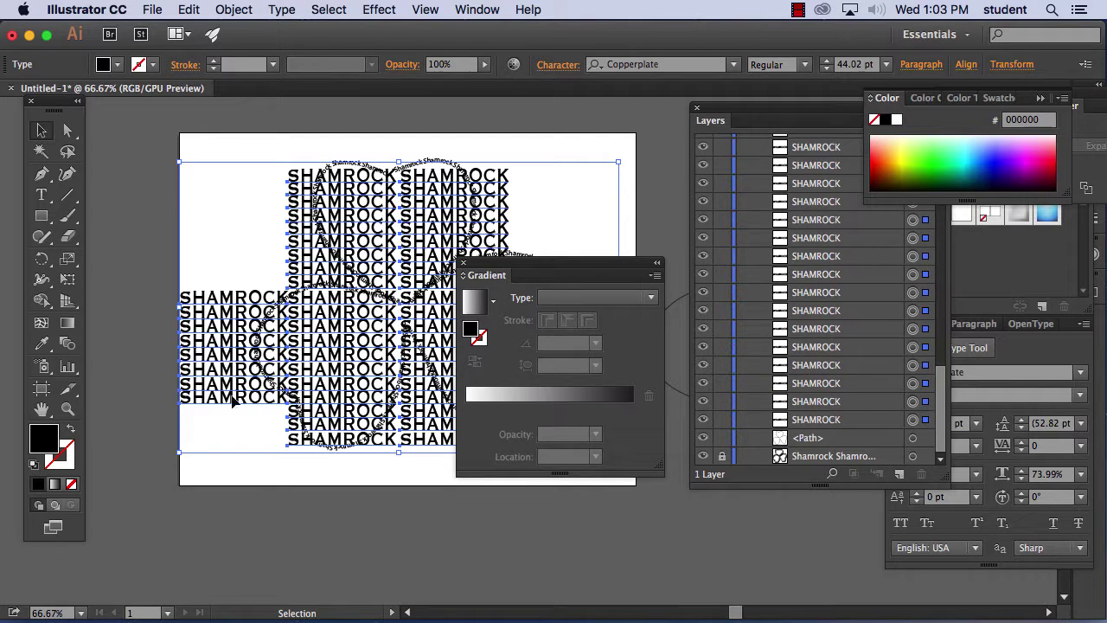
left_click_drag(545, 277, 720, 244)
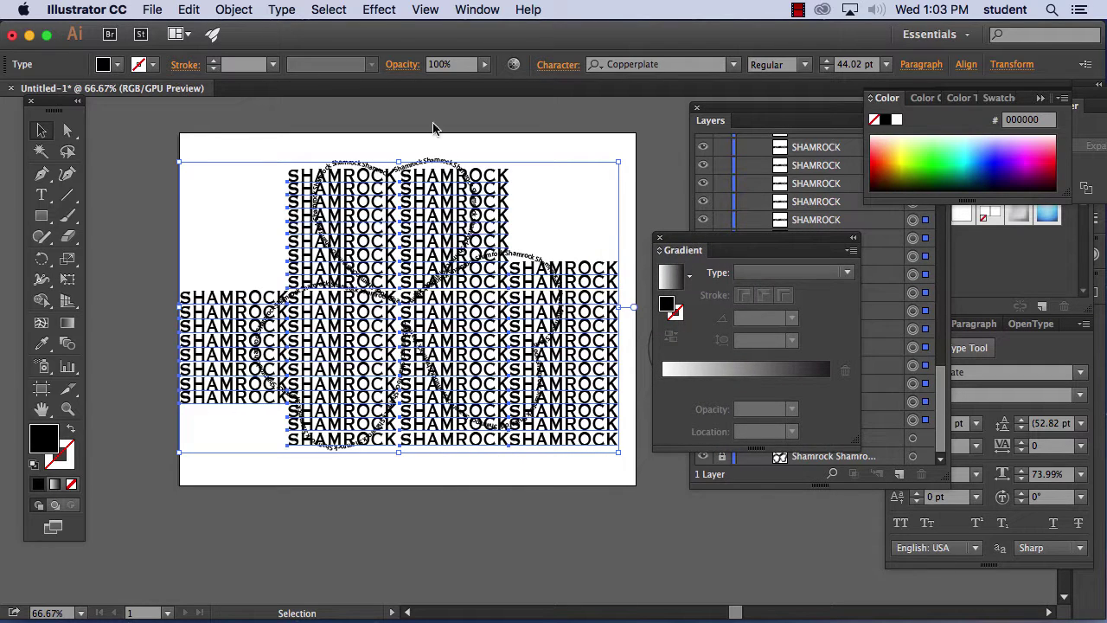
left_click(282, 9)
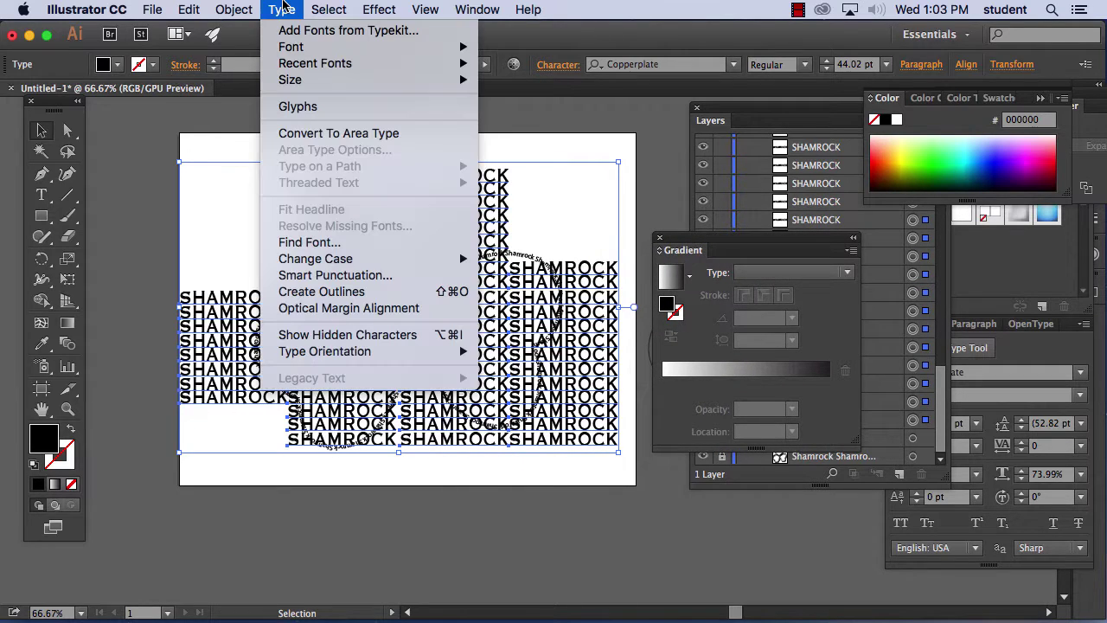
Convert the SHAMROCK text to outlines, fill it with the white-to-black gradient, and deselect
left_click(336, 294)
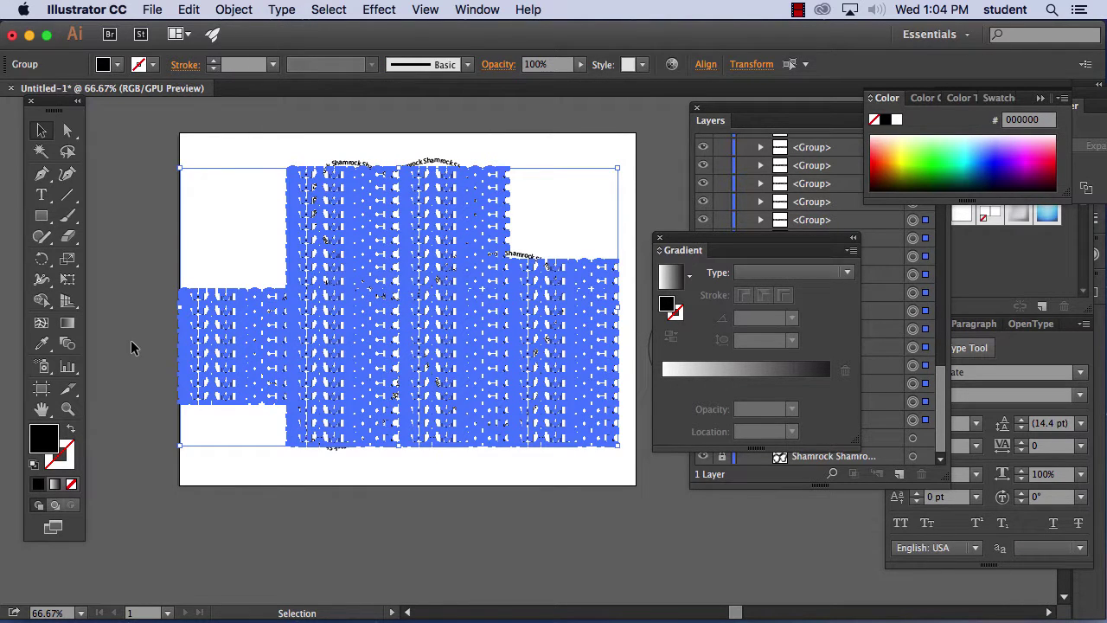
left_click(57, 487)
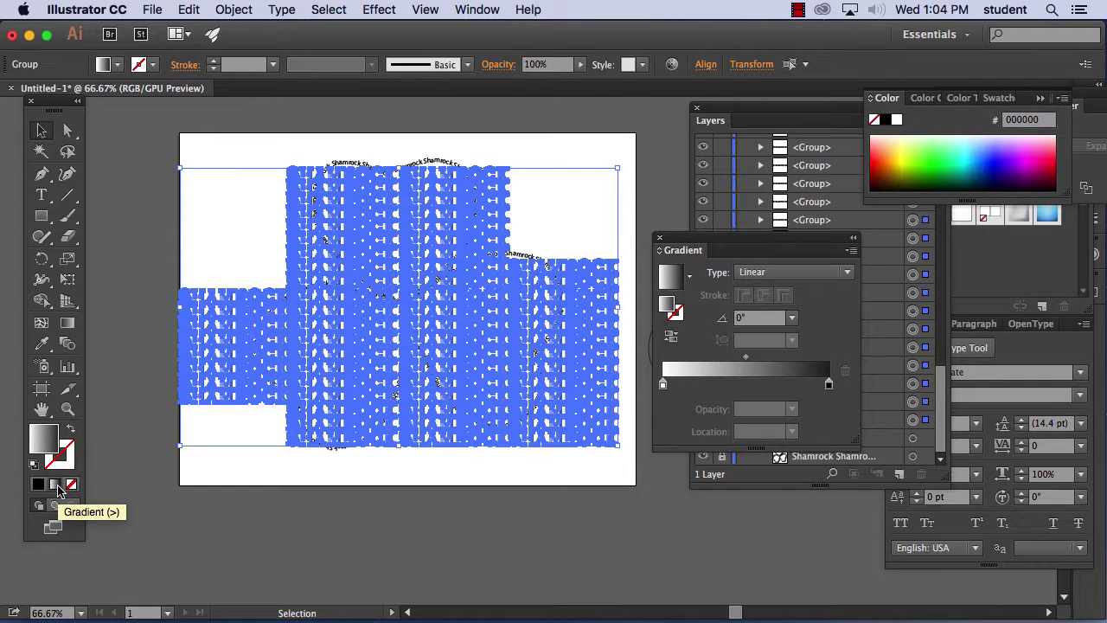
left_click(218, 155)
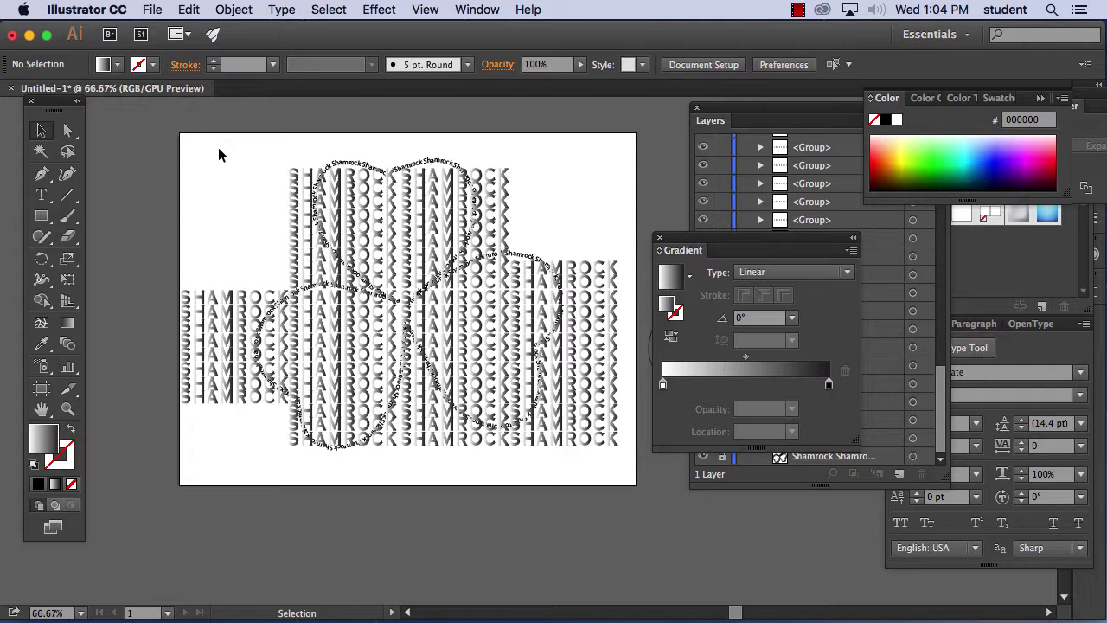
left_click(190, 9)
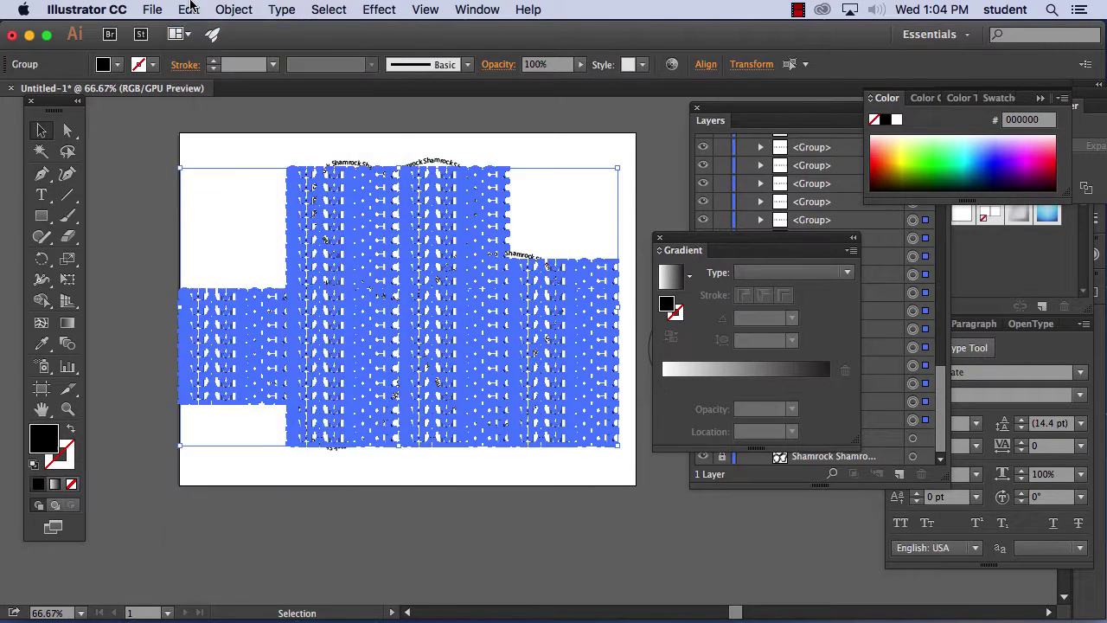
Undo Create Outlines to restore the SHAMROCK live type, and place the Appearance panel beside the artwork
left_click(187, 9)
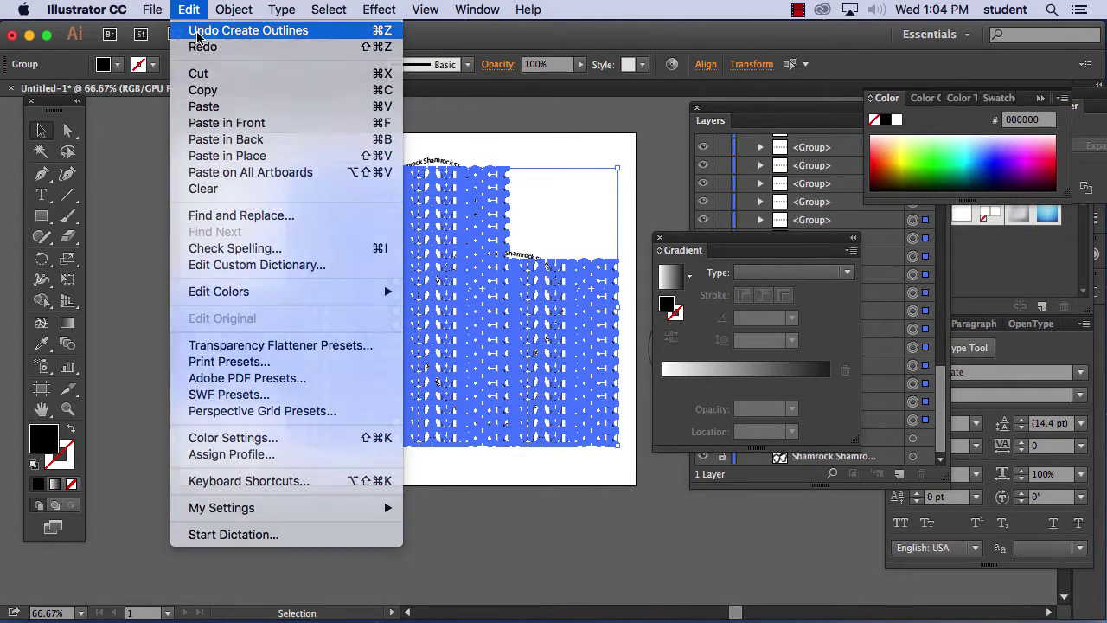
left_click(198, 35)
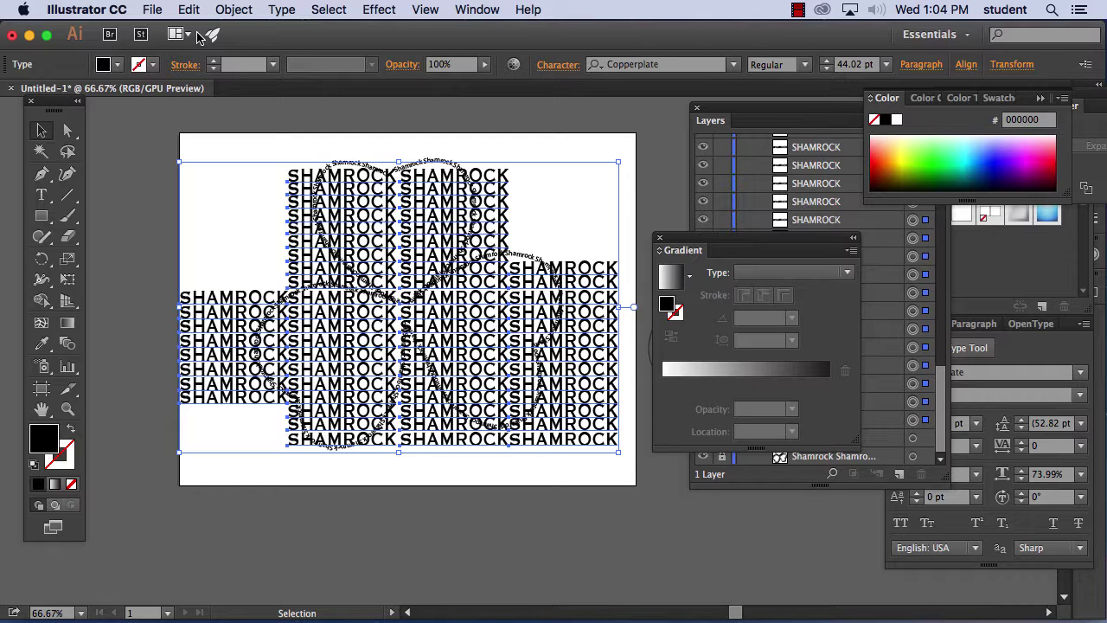
left_click(489, 8)
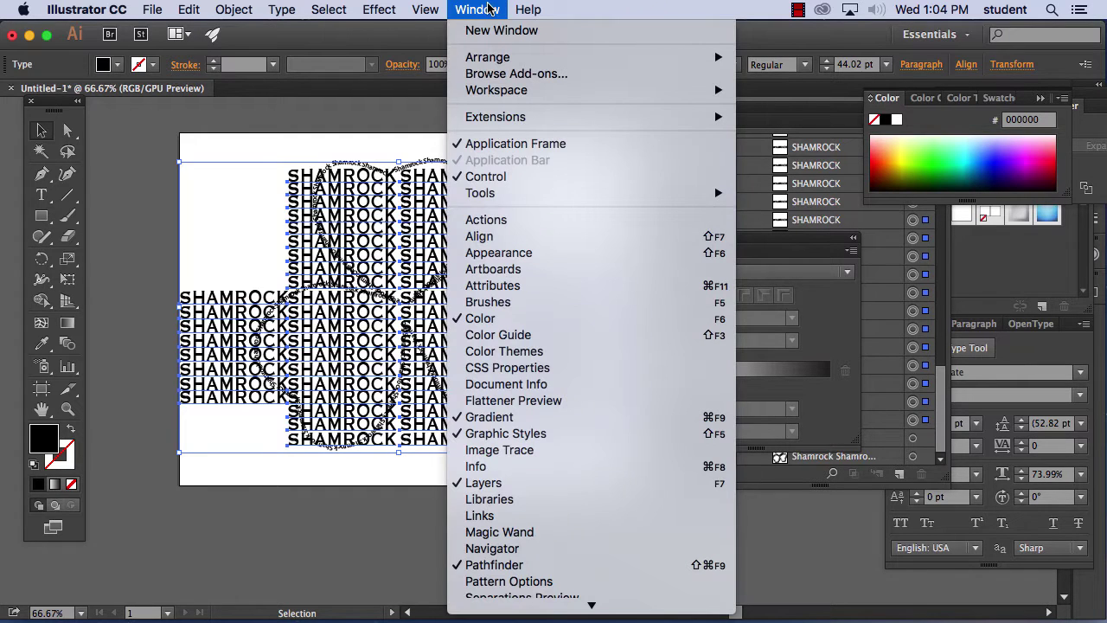
left_click(521, 254)
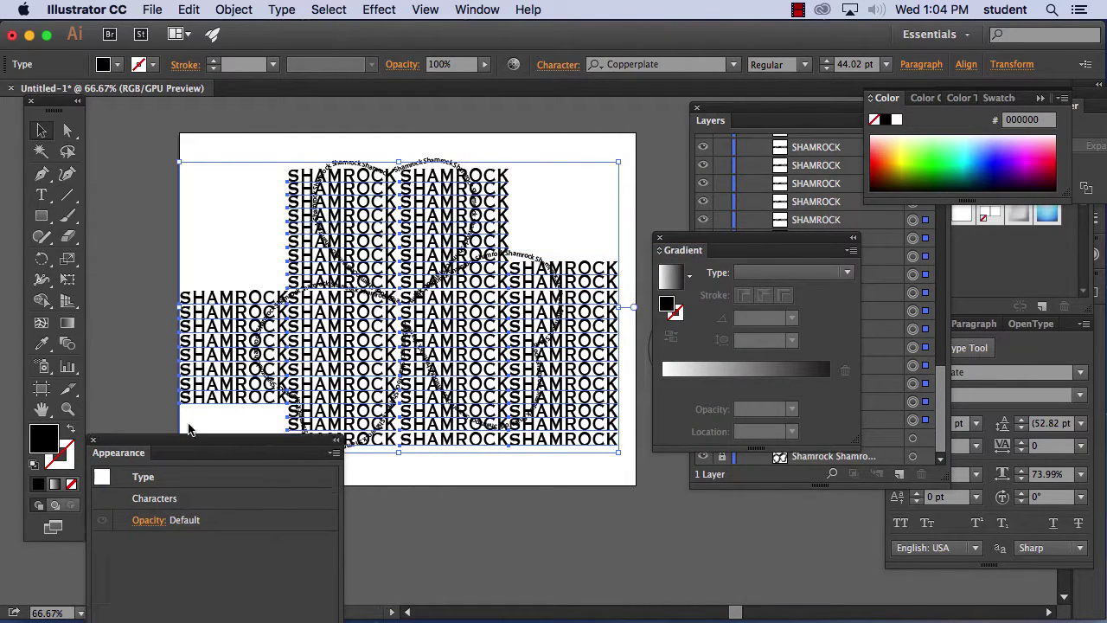
left_click_drag(194, 443, 780, 150)
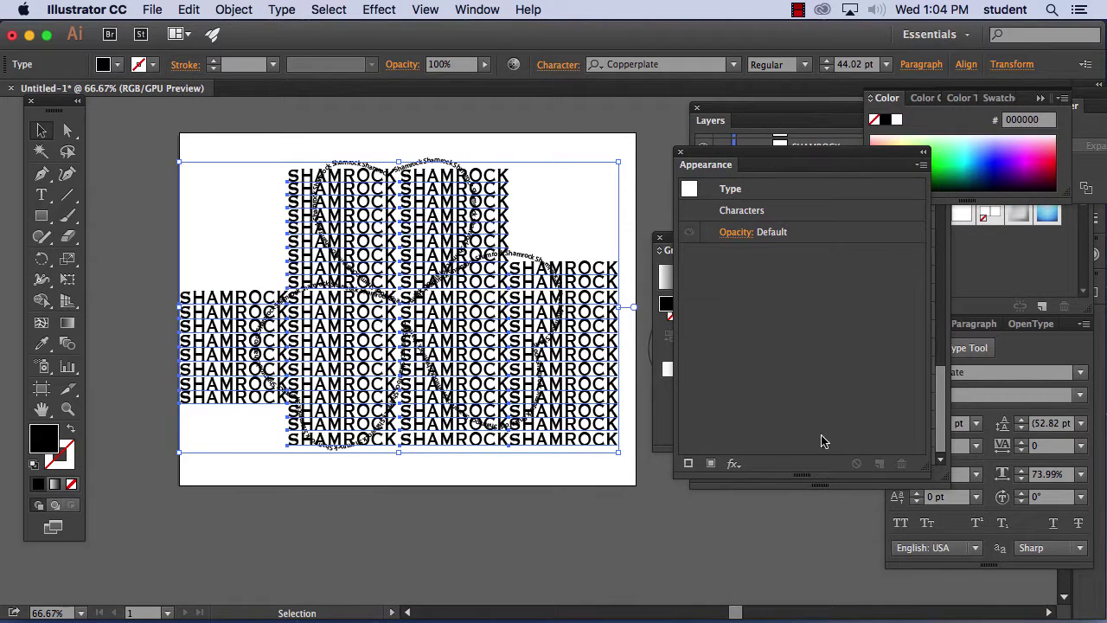
Add a second fill to the SHAMROCK type using the Orange, Yellow gradient swatch
left_click(711, 465)
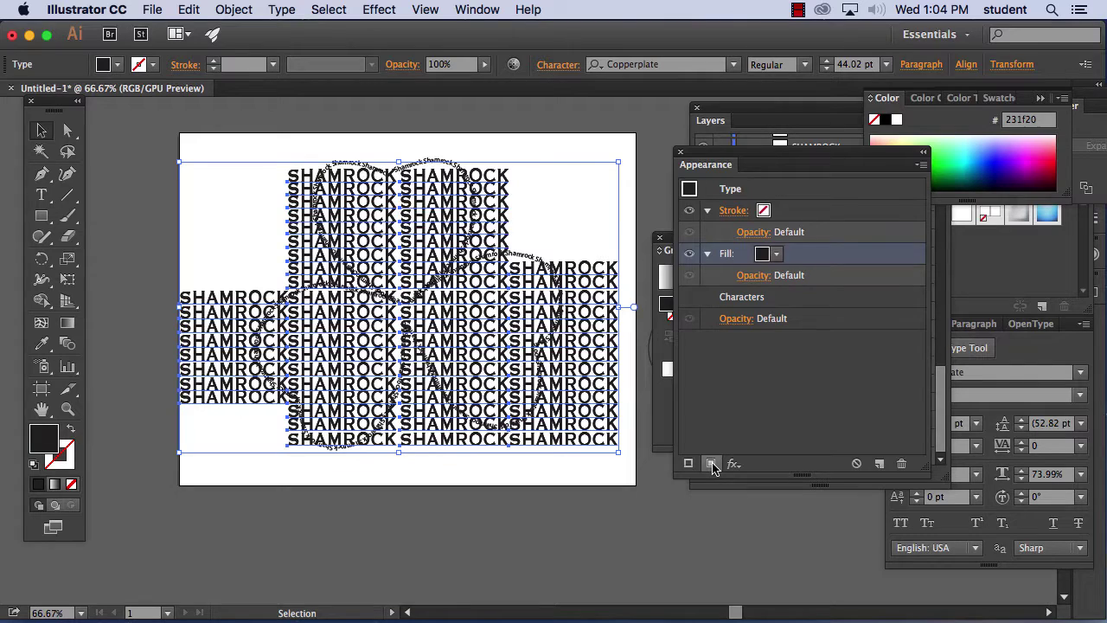
left_click(772, 257)
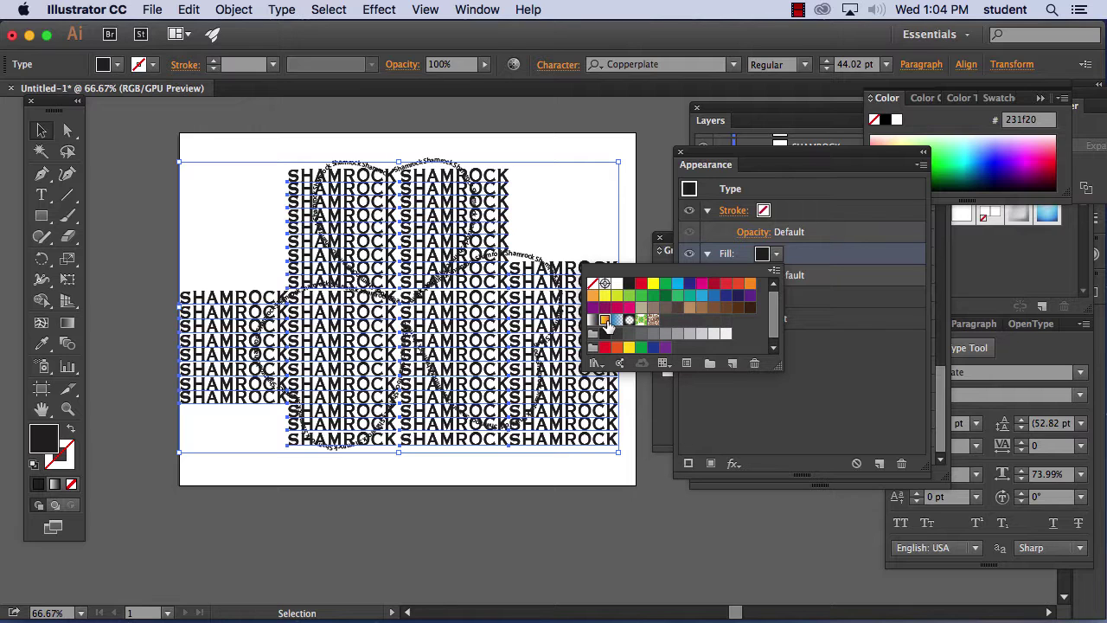
left_click(606, 321)
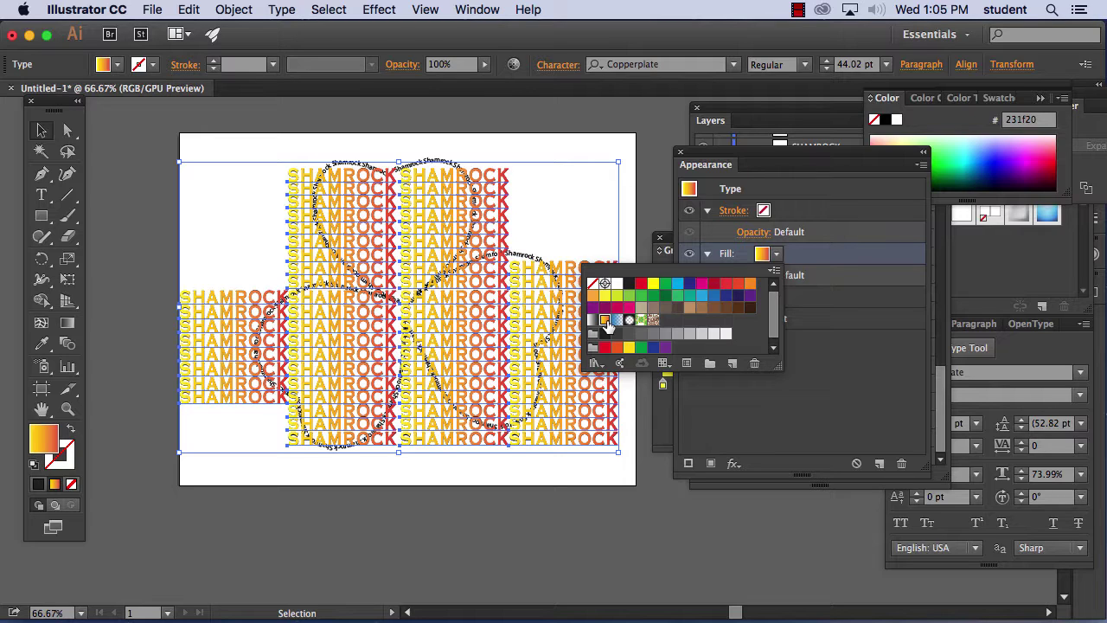
left_click(68, 322)
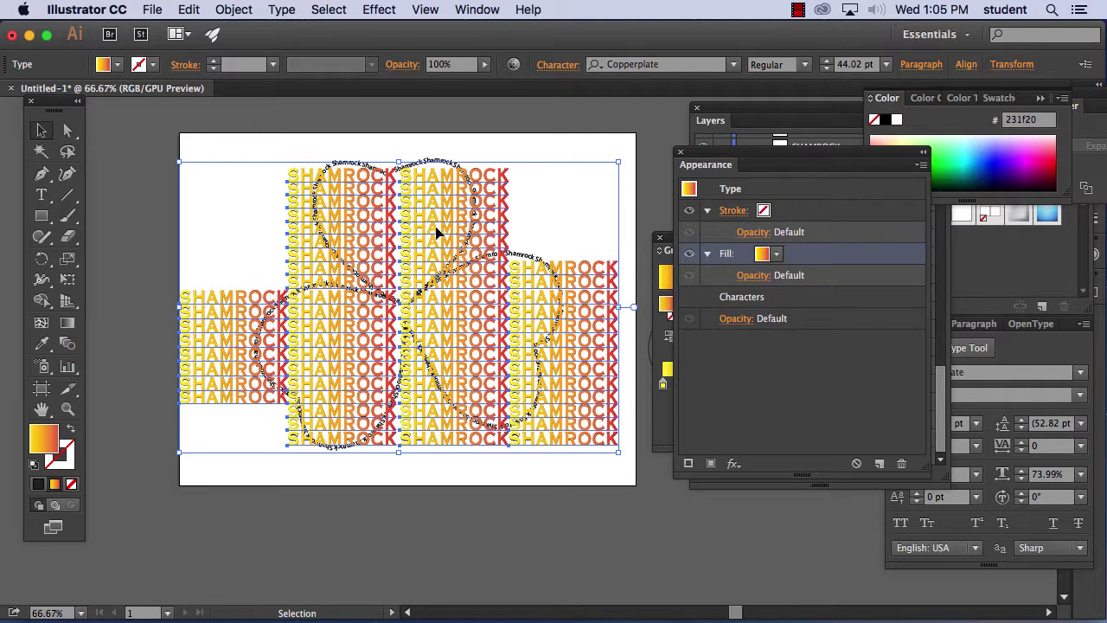
left_click(68, 323)
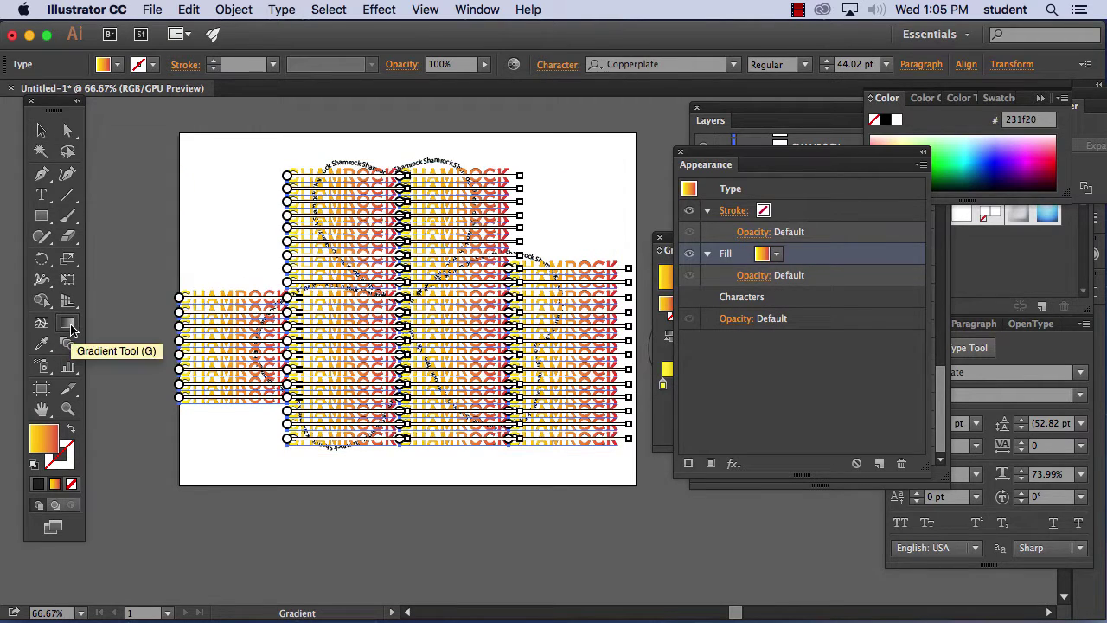
Redraw the gradient top to bottom at -74.1°, yellow at the top rows shading to red
left_click_drag(516, 151, 257, 463)
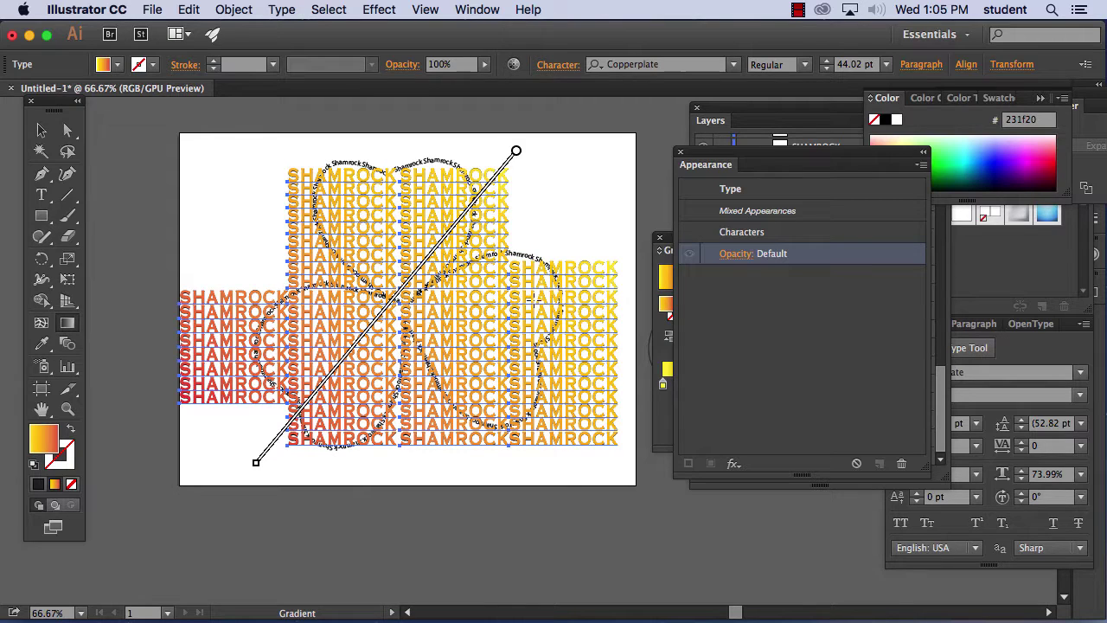
left_click_drag(372, 129, 478, 501)
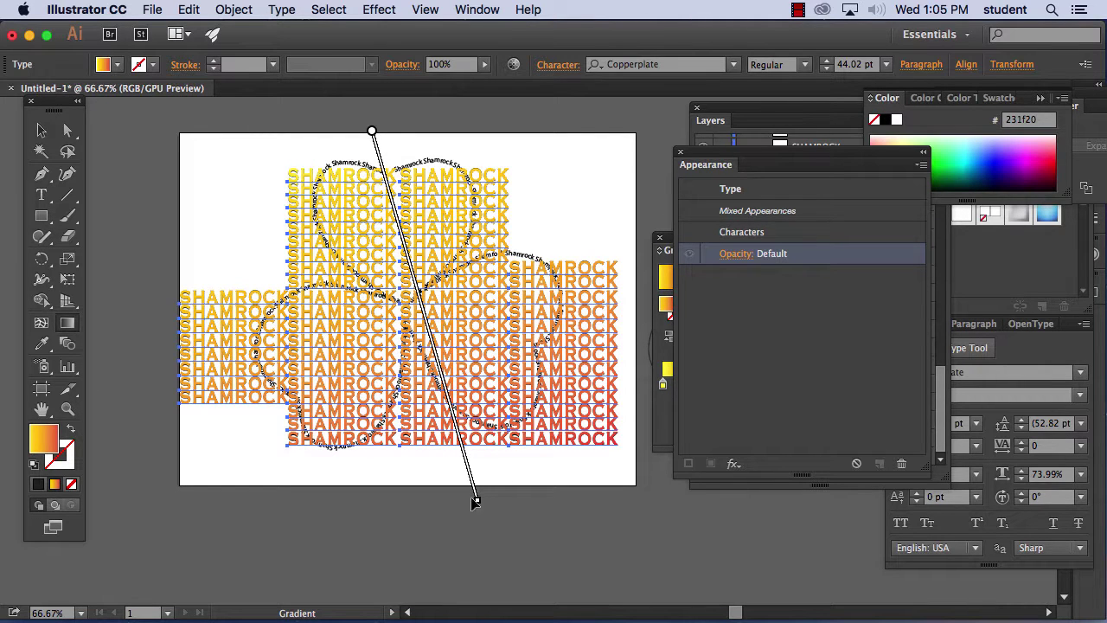
double_click(47, 443)
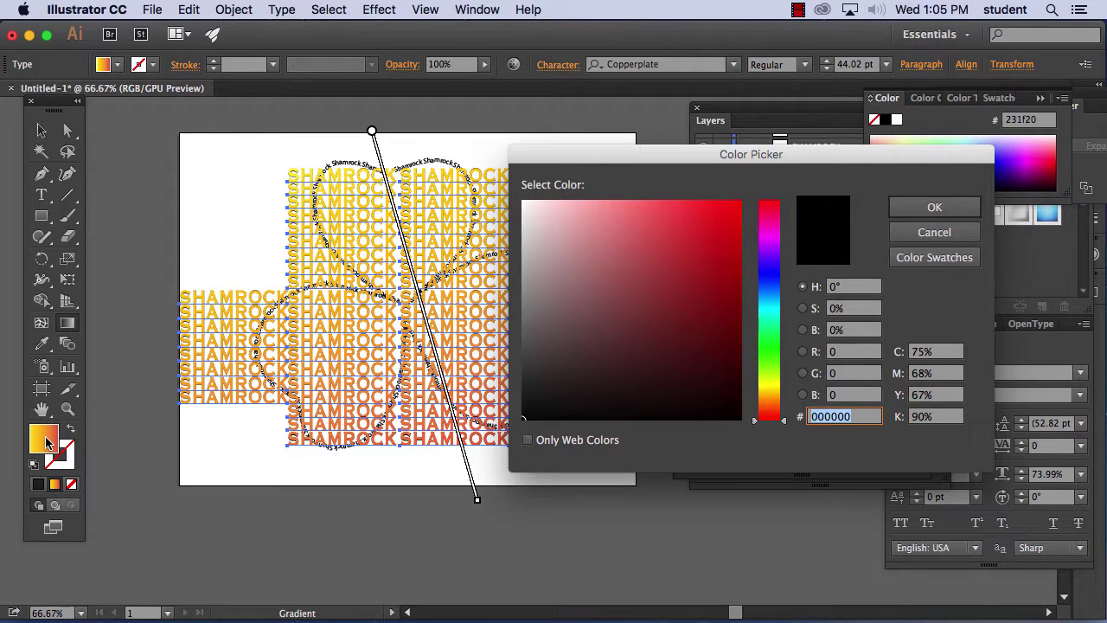
left_click(936, 230)
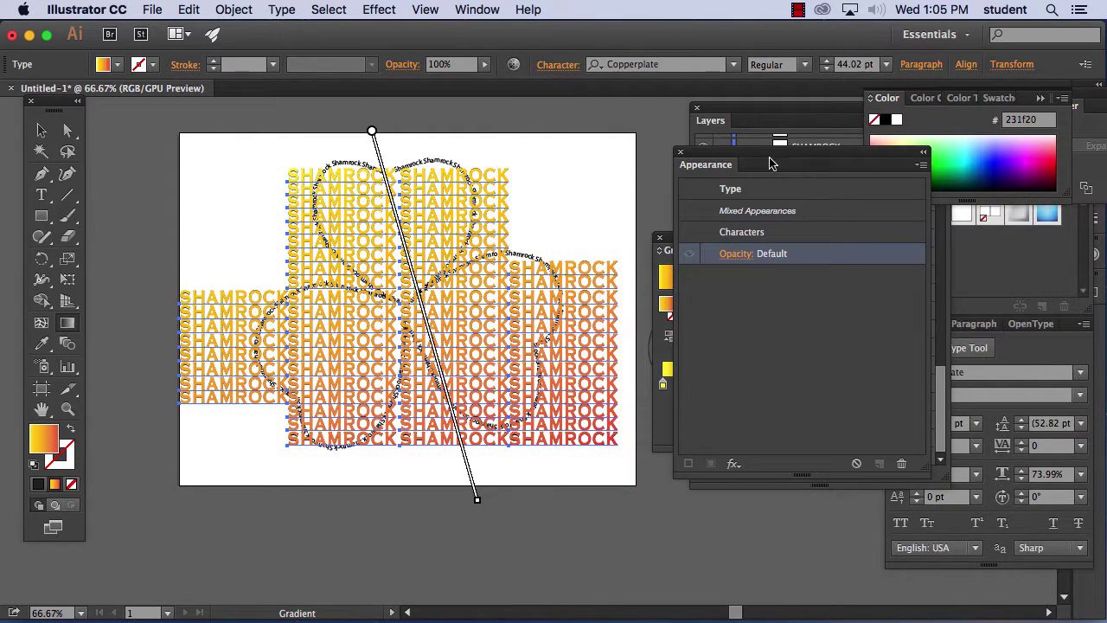
left_click_drag(773, 163, 978, 286)
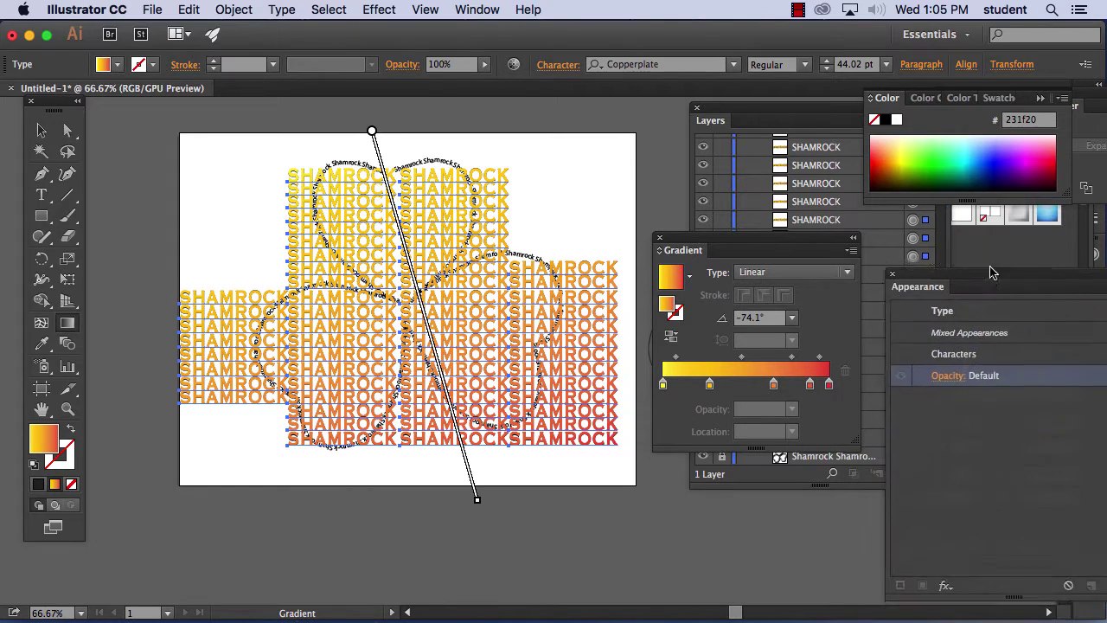
Remove the middle gradient stops and recolour the end stops green and dark green
left_click_drag(773, 248, 709, 169)
left_click_drag(756, 304, 715, 333)
left_click_drag(648, 307, 647, 329)
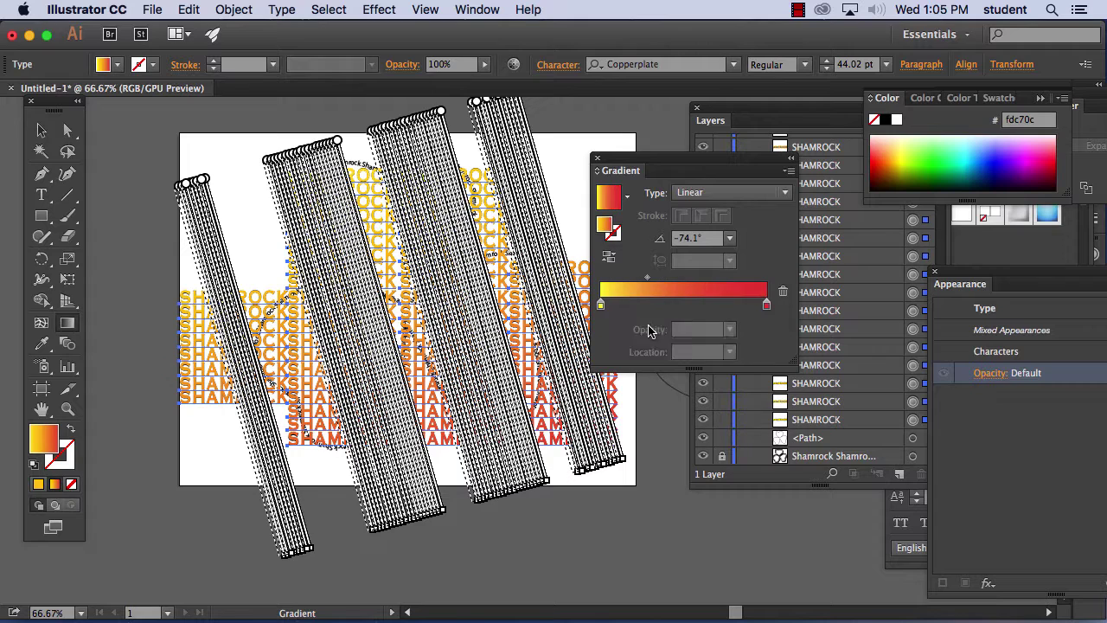
double_click(766, 305)
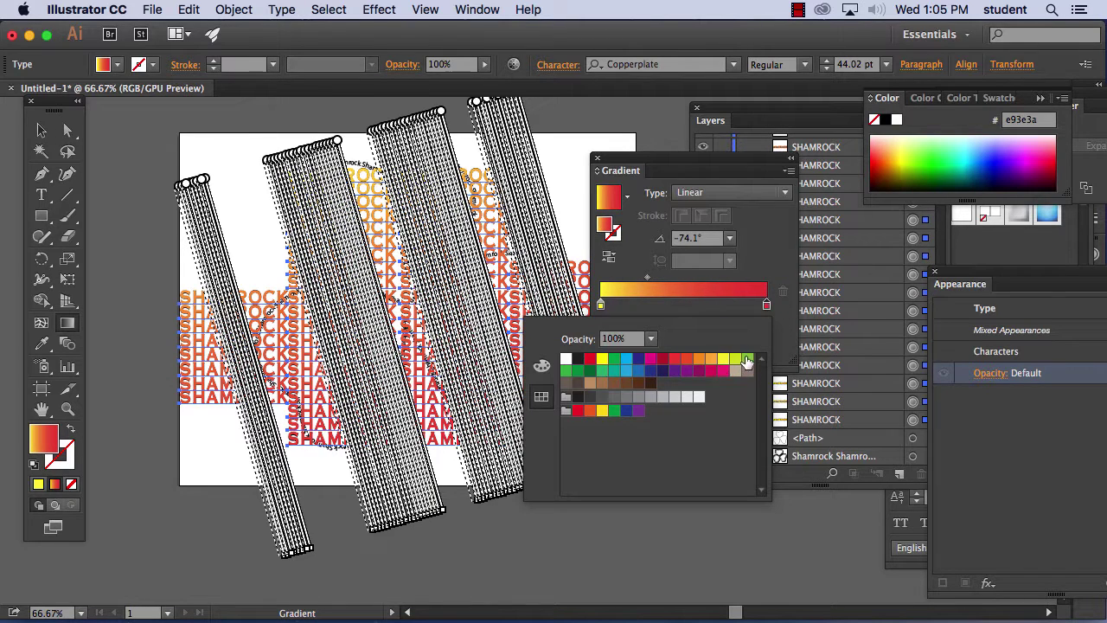
left_click(747, 358)
left_click(602, 307)
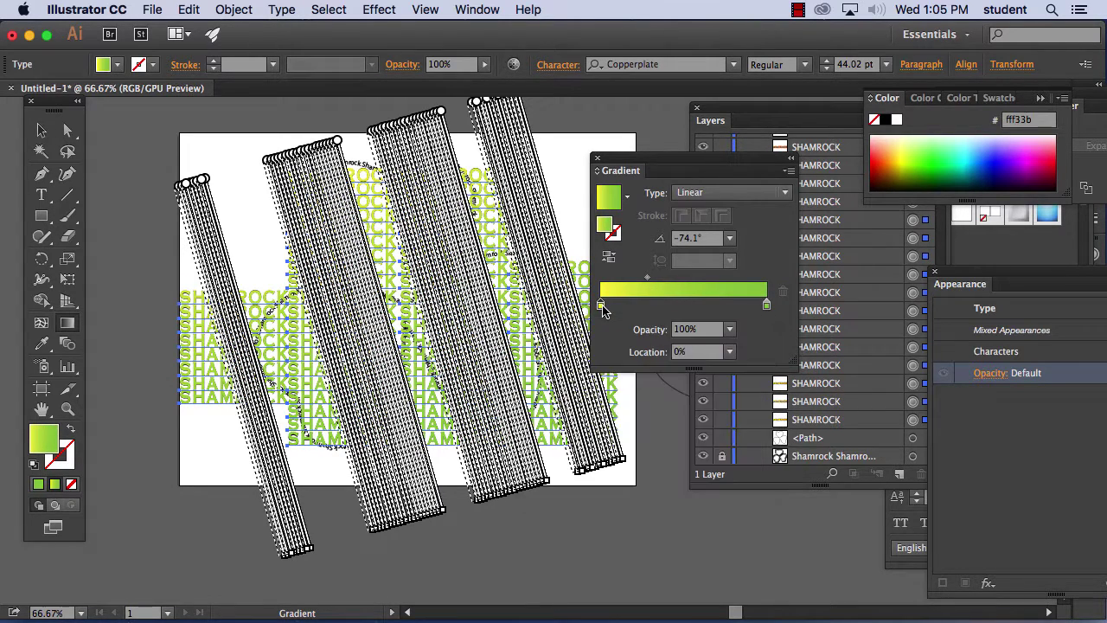
double_click(602, 306)
left_click(590, 371)
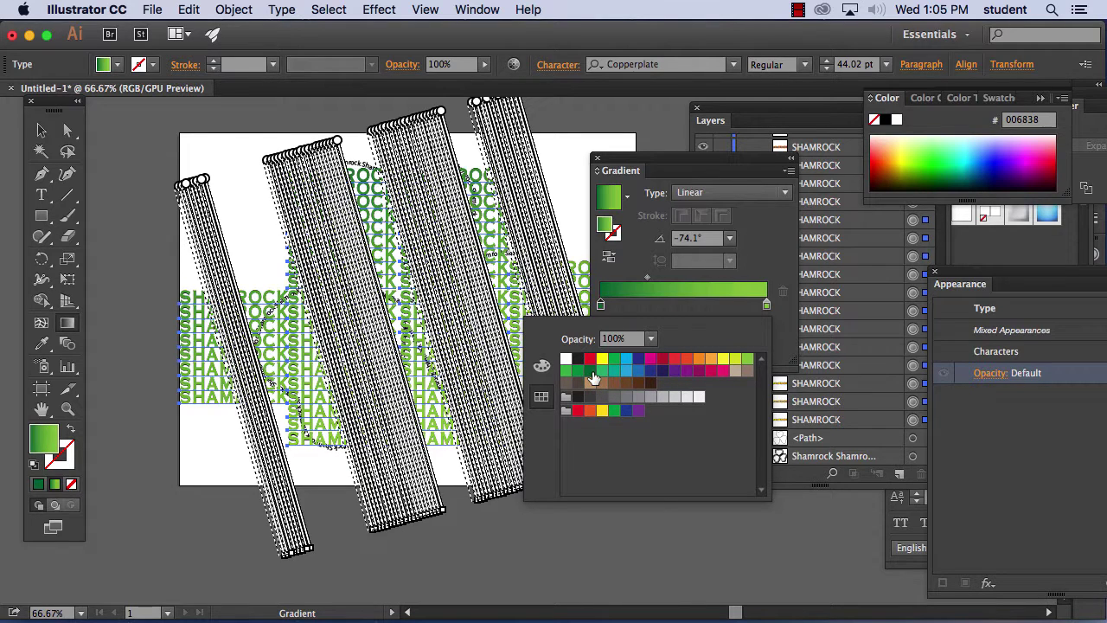
left_click(649, 308)
Add a yellow-green stop at 29.44% and another dark green stop further right
left_click(650, 306)
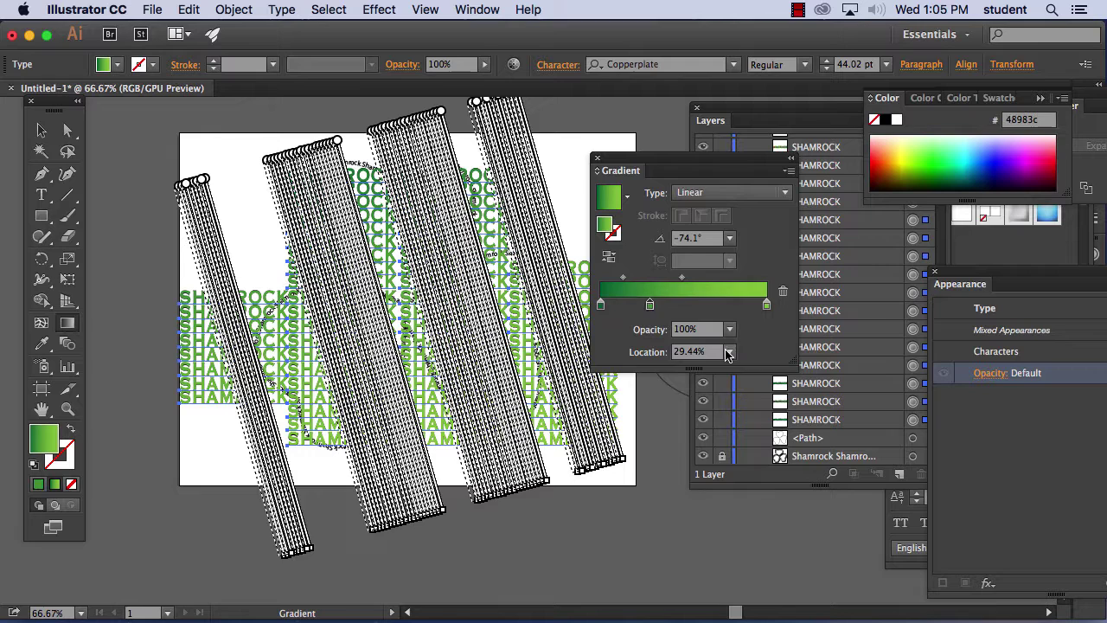
double_click(650, 307)
left_click(734, 365)
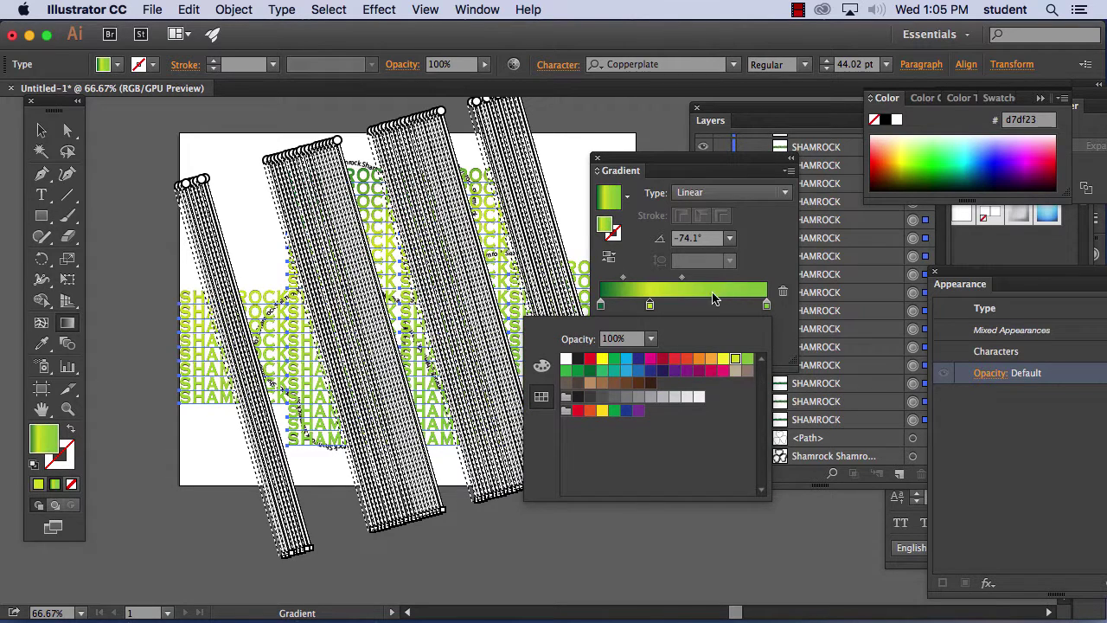
left_click(708, 304)
double_click(708, 305)
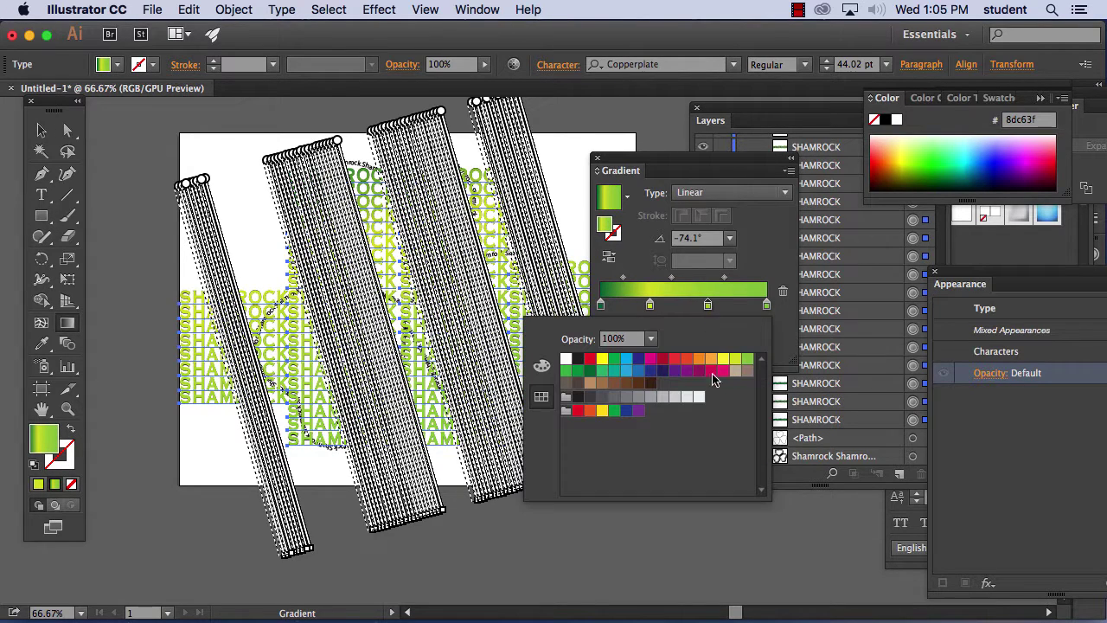
left_click(590, 370)
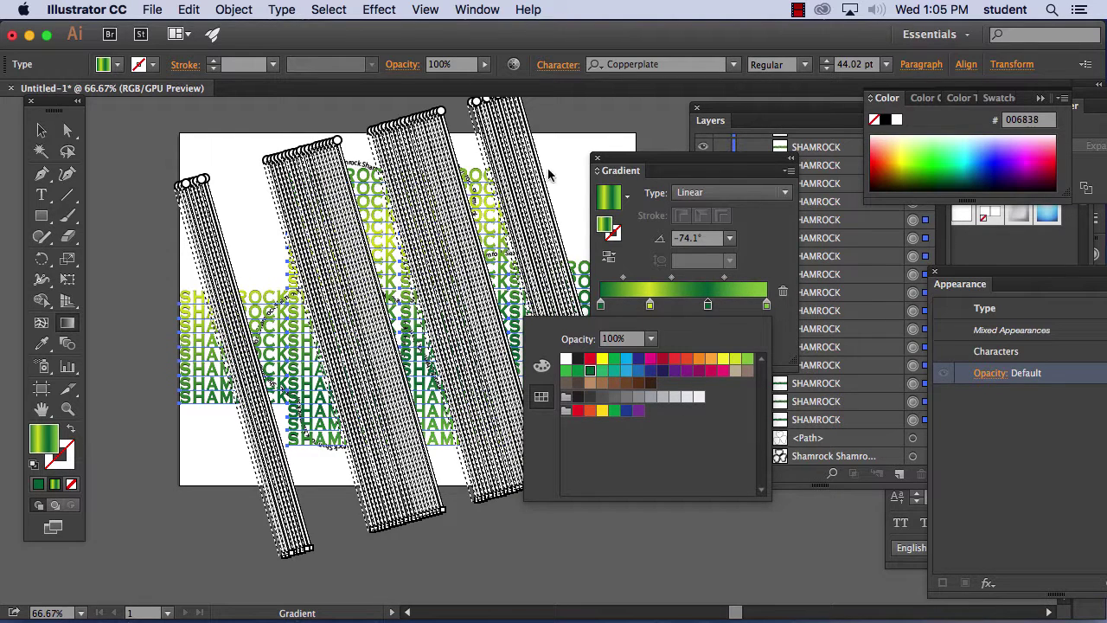
left_click(70, 327)
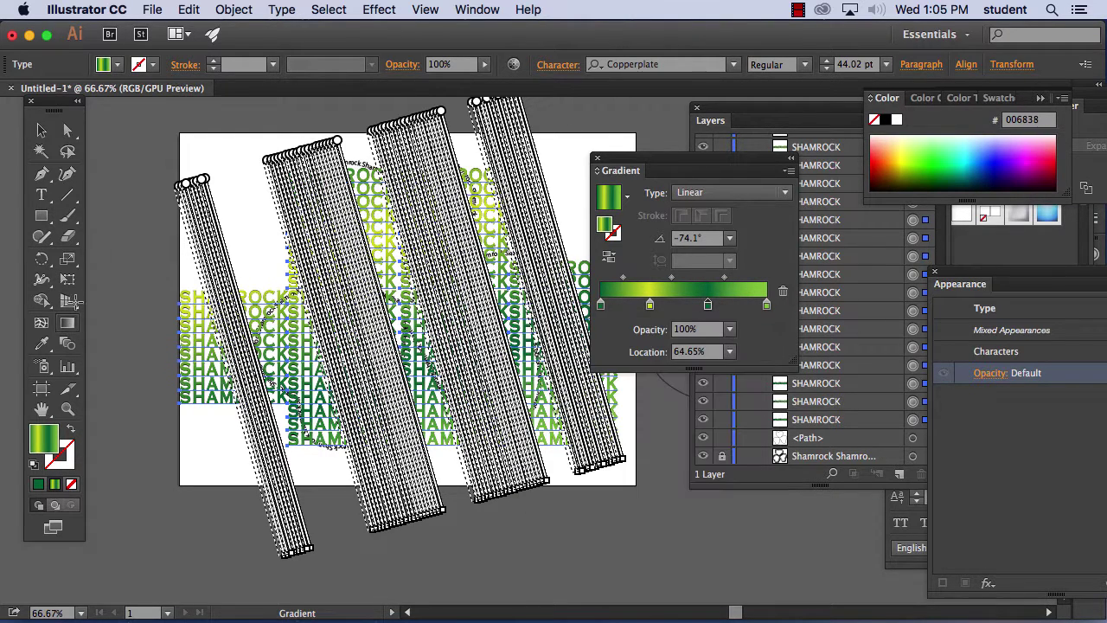
key("v")
left_click(69, 323)
Redraw the green gradient diagonally from upper right to lower left at -129.9°
left_click_drag(575, 141, 218, 481)
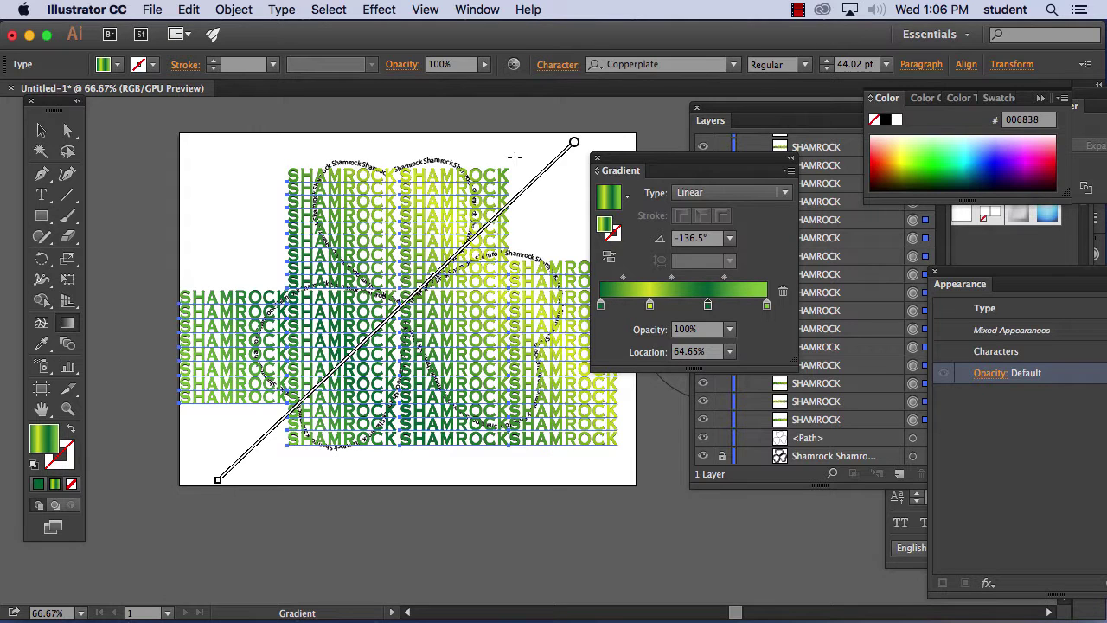
left_click_drag(527, 160, 301, 430)
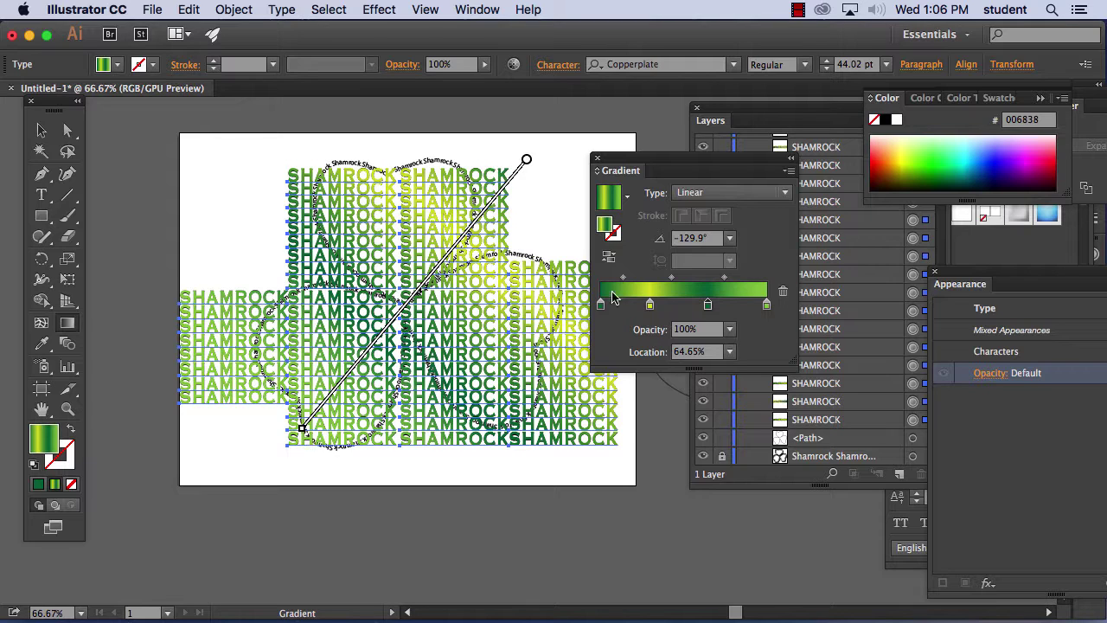
left_click_drag(691, 163, 728, 308)
left_click_drag(1001, 272, 660, 134)
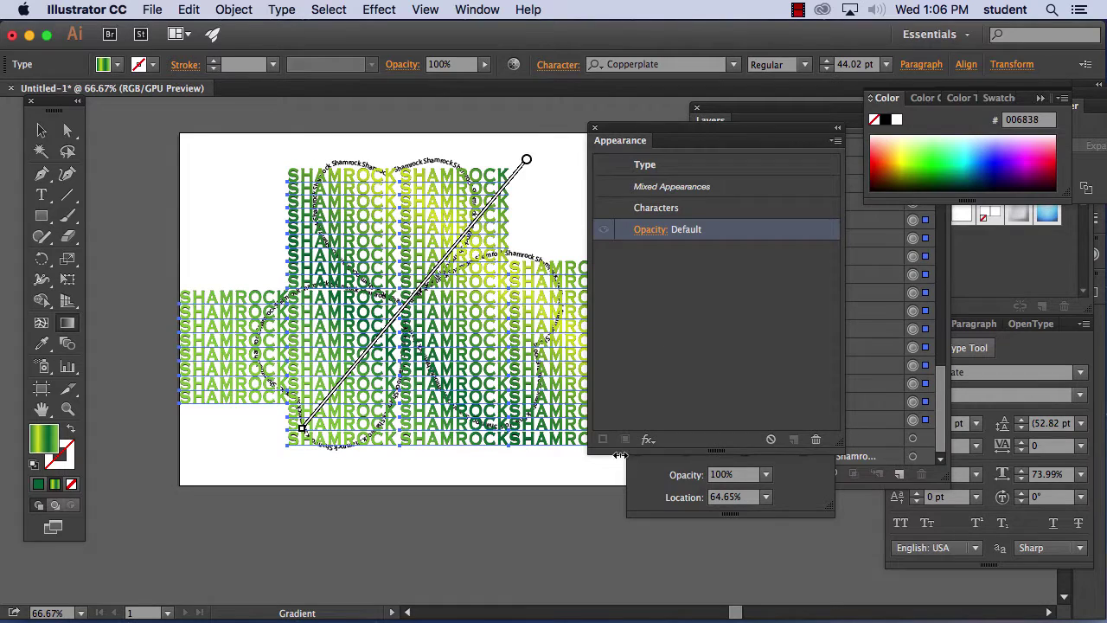
left_click(65, 322)
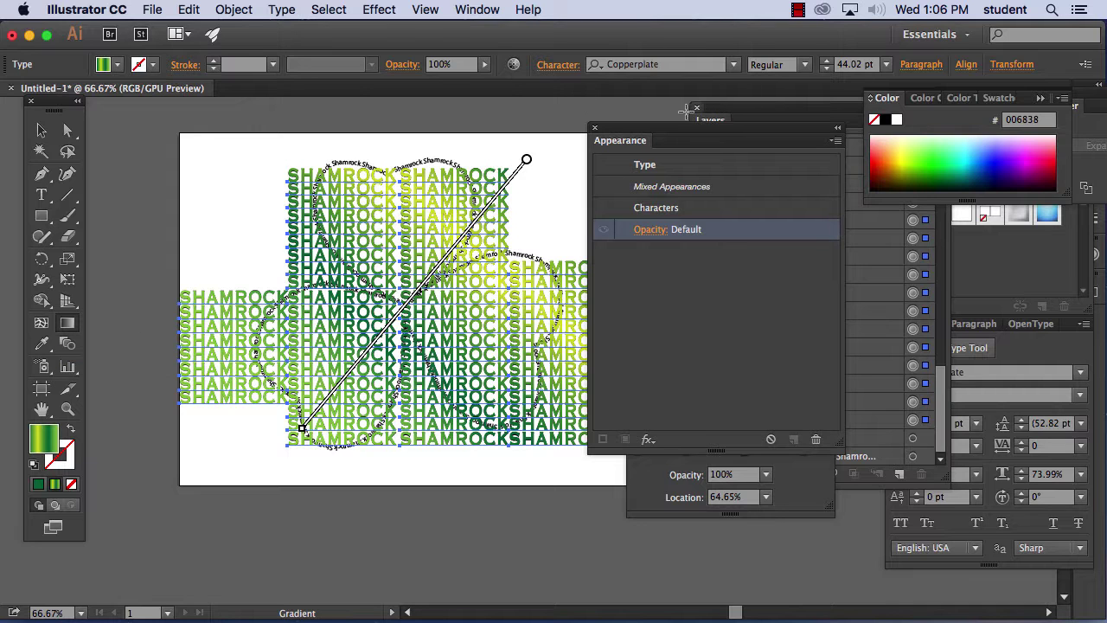
Dock and collapse the Appearance panel beside Layers, and move the Layers and Gradient panels aside
left_click_drag(631, 129, 697, 225)
left_click_drag(486, 111, 633, 207)
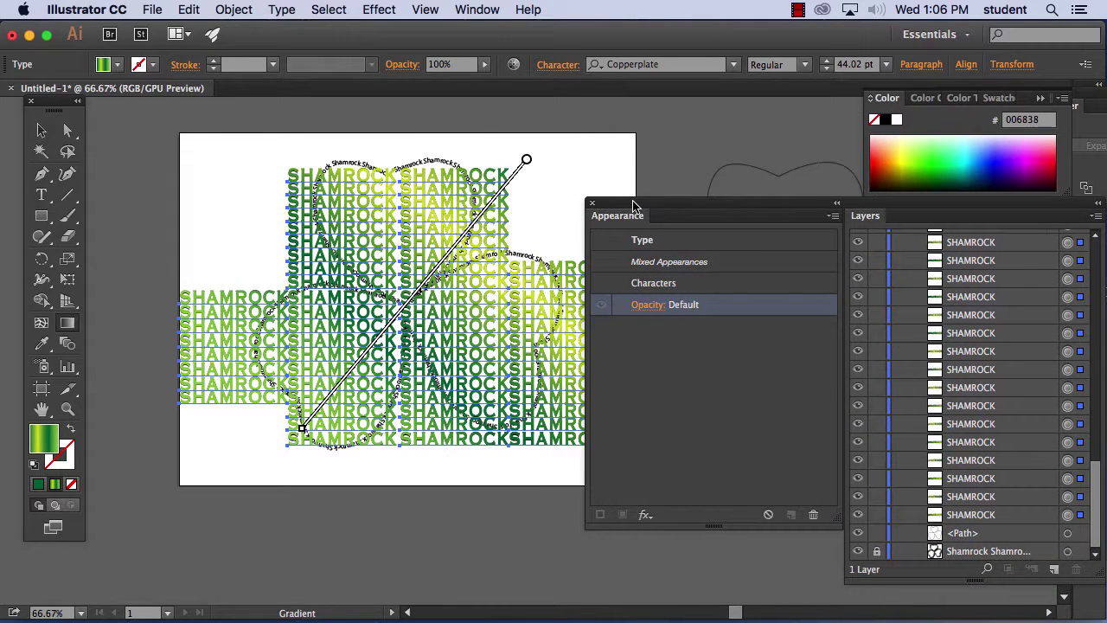
left_click(837, 204)
left_click_drag(705, 211, 898, 262)
left_click_drag(690, 309, 553, 499)
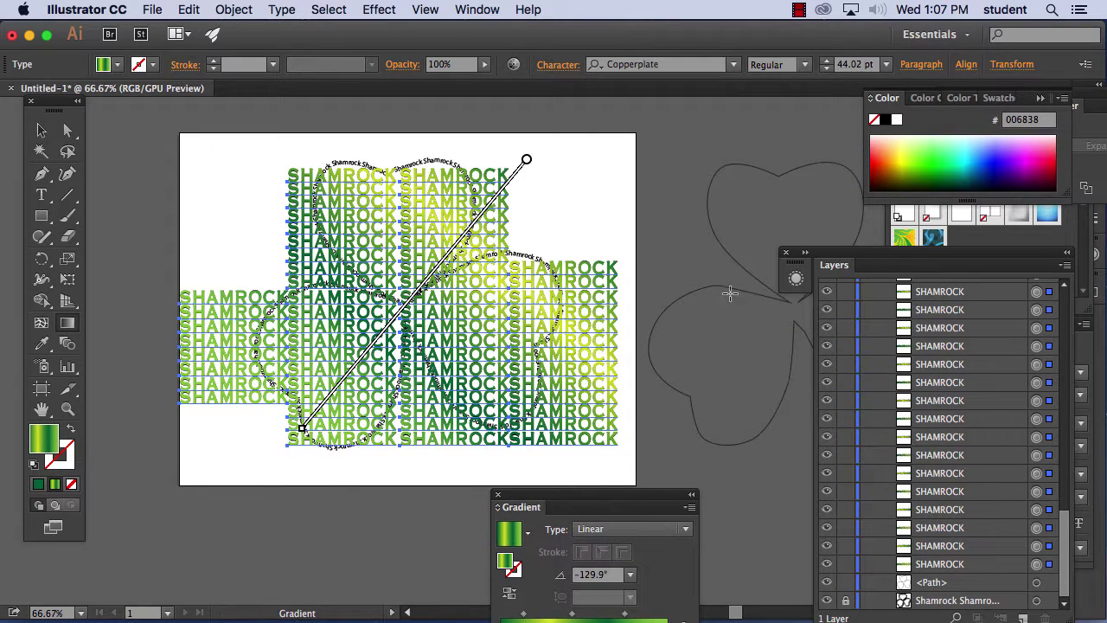
Swap the shamrock to a black fill, Alt-drag a copy onto the lettering, and raise its path in Layers
left_click(40, 129)
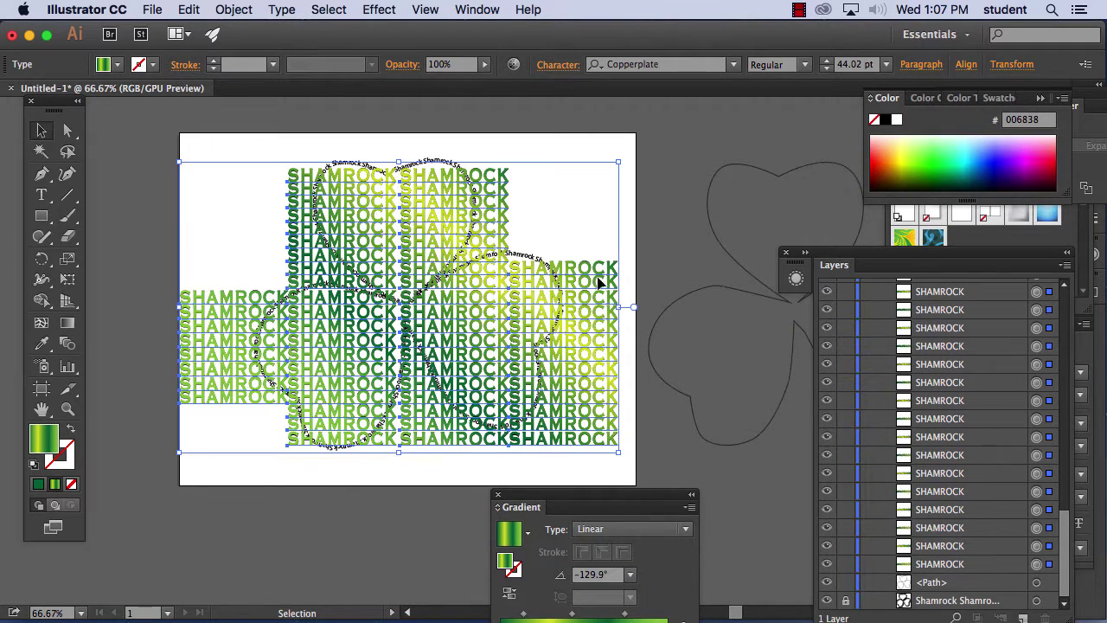
left_click(736, 292)
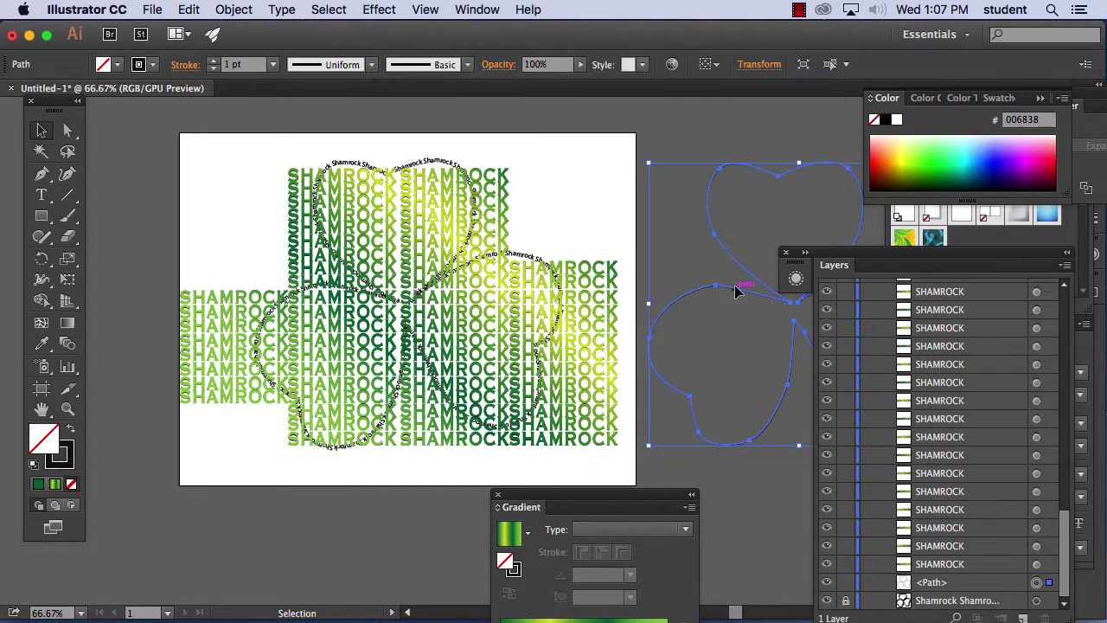
left_click(71, 431)
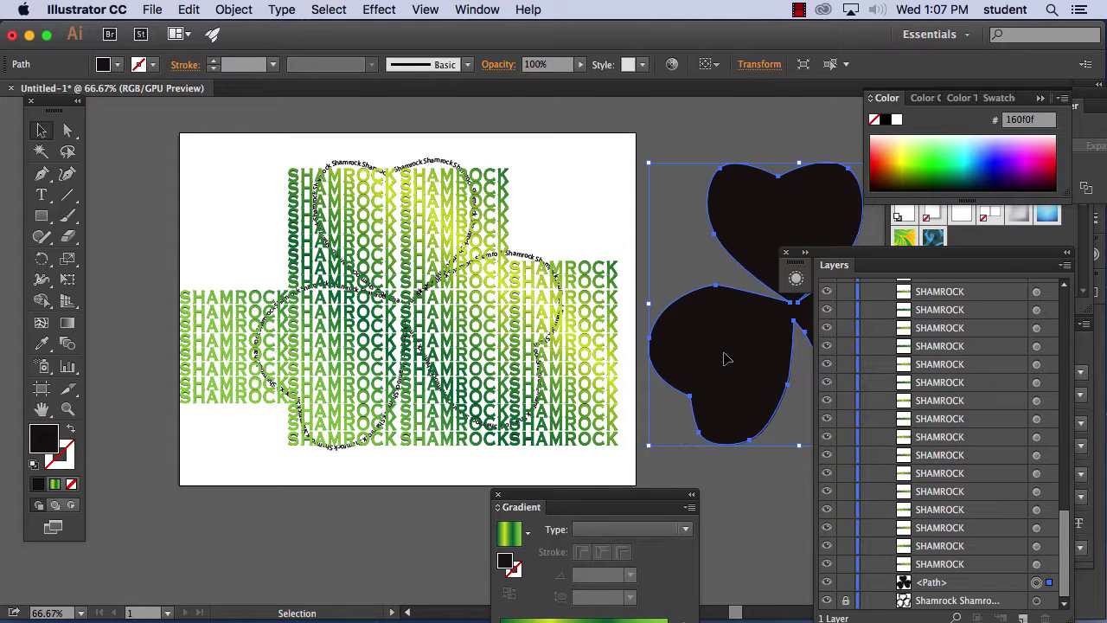
left_click_drag(732, 344, 342, 346, "alt")
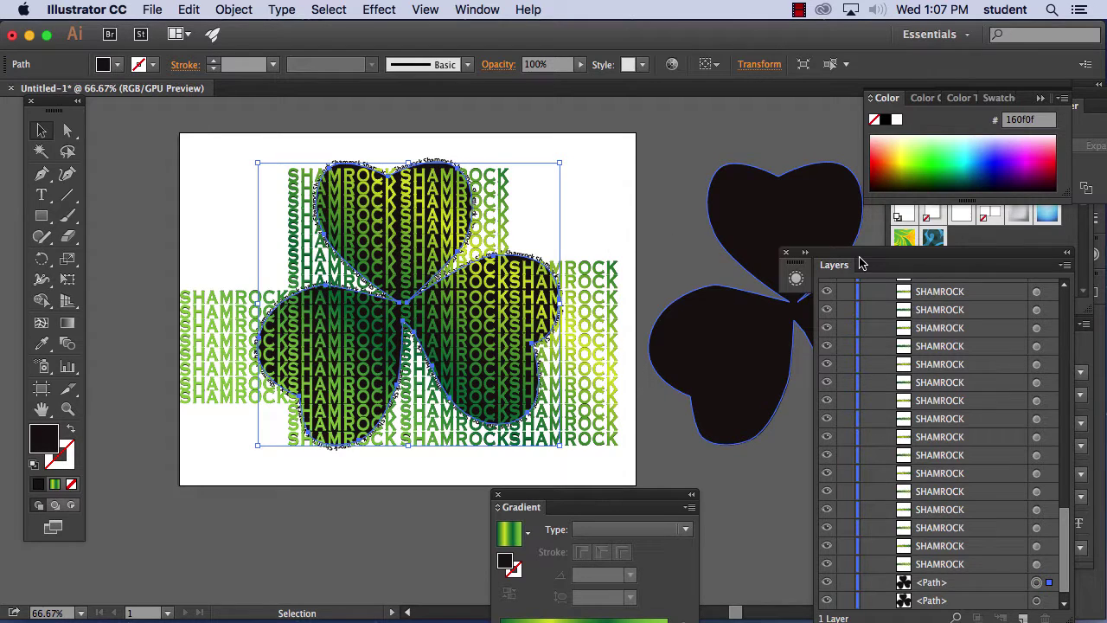
left_click_drag(859, 257, 715, 140)
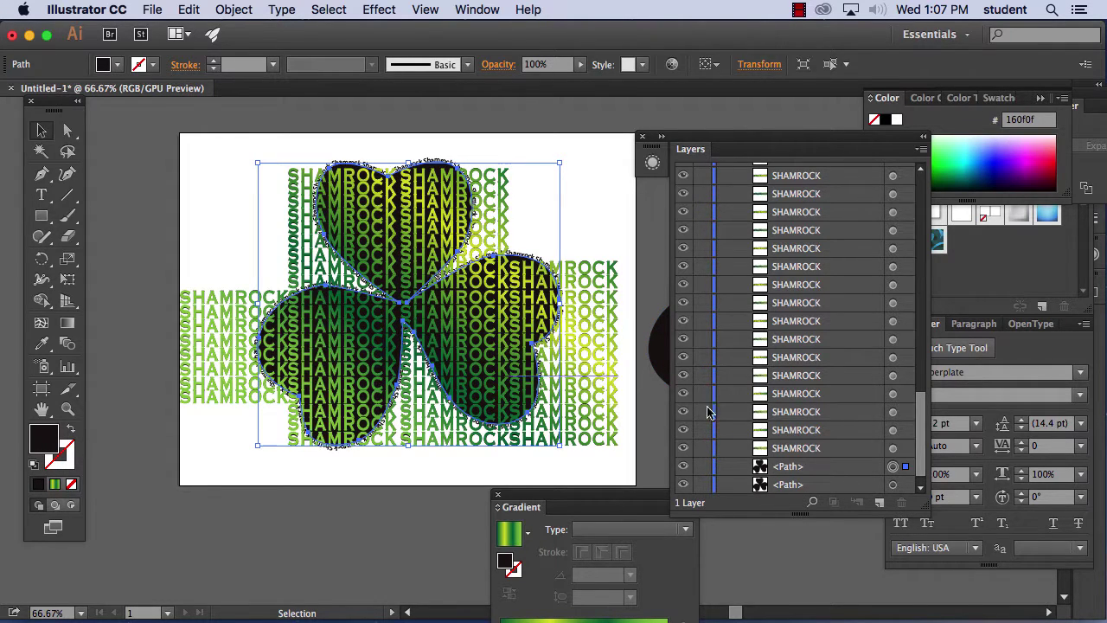
mouse_move(818, 470)
left_mouse_down()
mouse_move(843, 230)
mouse_move(840, 168)
mouse_move(822, 165)
mouse_move(828, 487)
mouse_move(829, 454)
mouse_move(815, 448)
left_mouse_up()
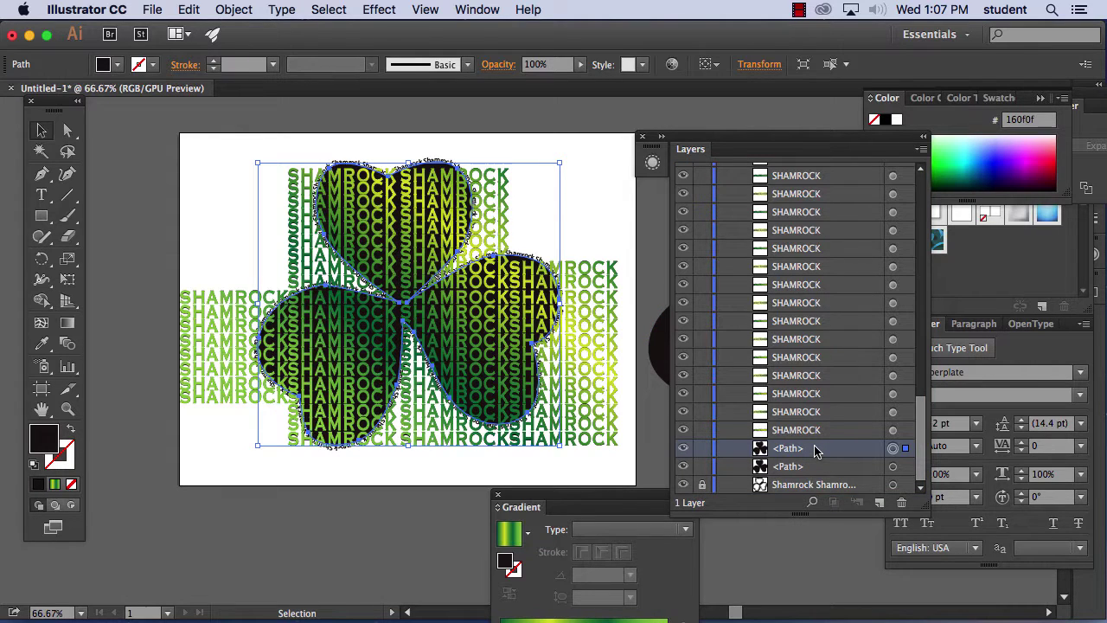
Bring the black shamrock copy to the front with Object > Arrange > Bring to Front
left_click(234, 9)
mouse_move(242, 52)
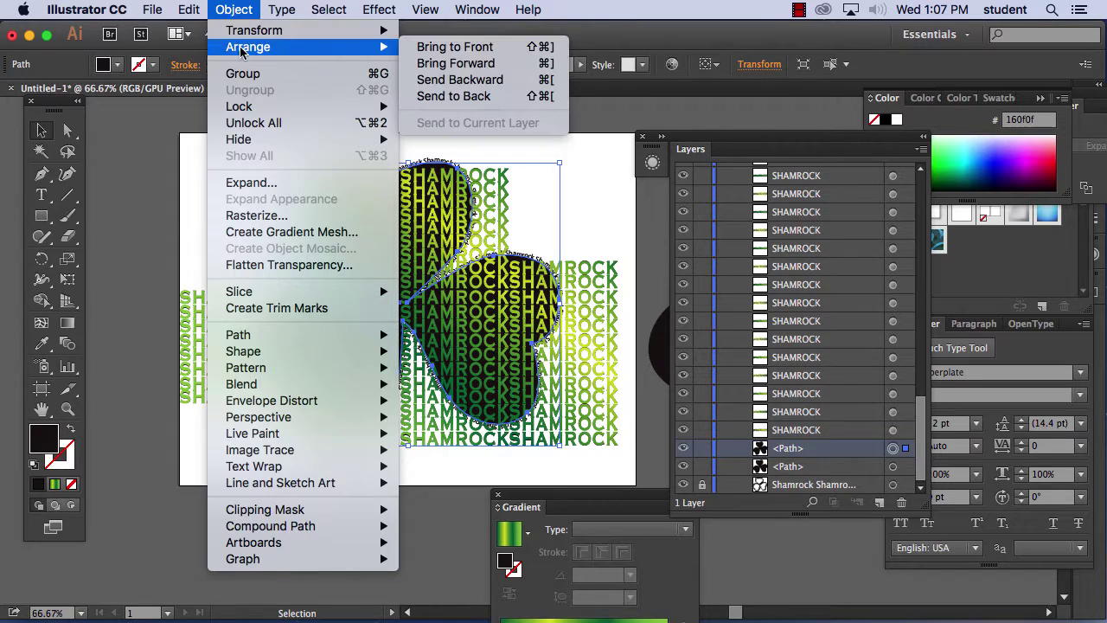
left_click(466, 53)
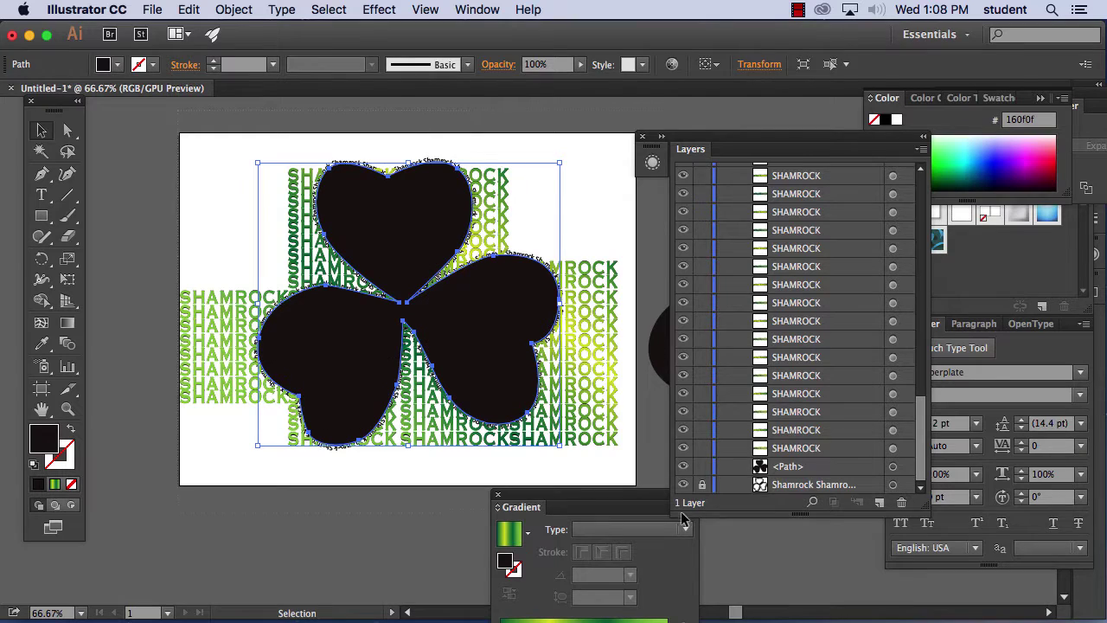
Select all and make a clipping mask so the shamrock shape clips the SHAMROCK lettering
key("super+a")
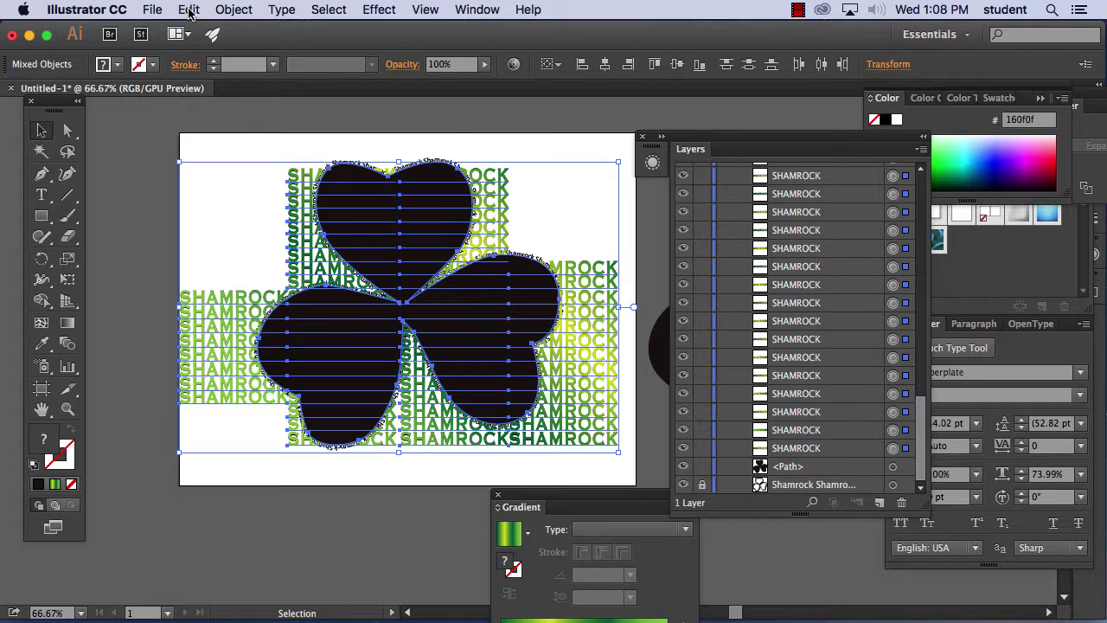
left_click(232, 9)
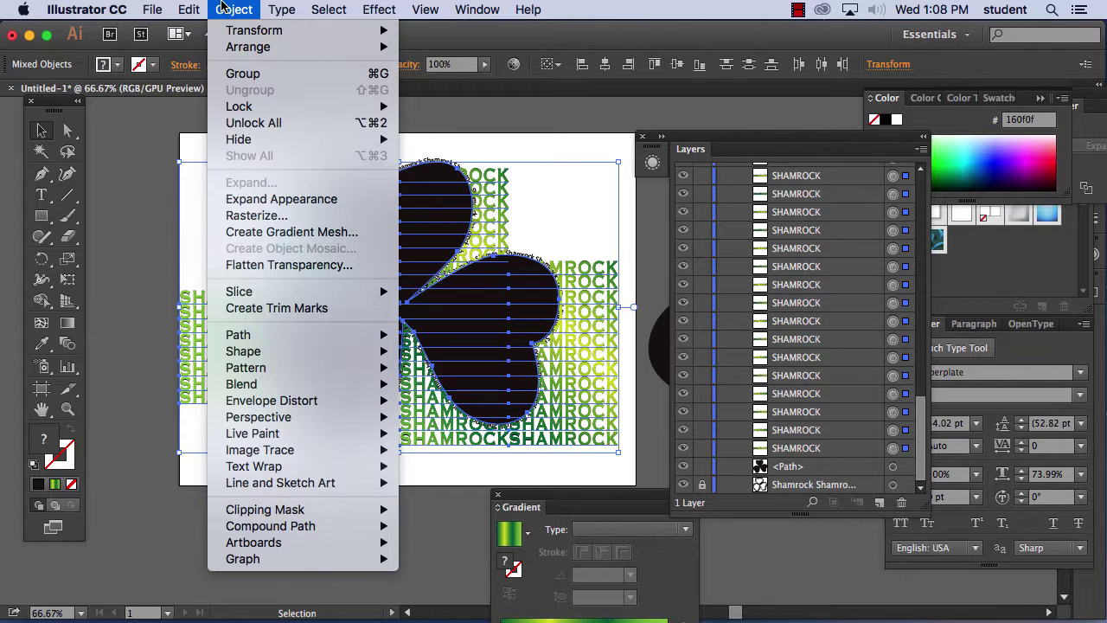
mouse_move(274, 517)
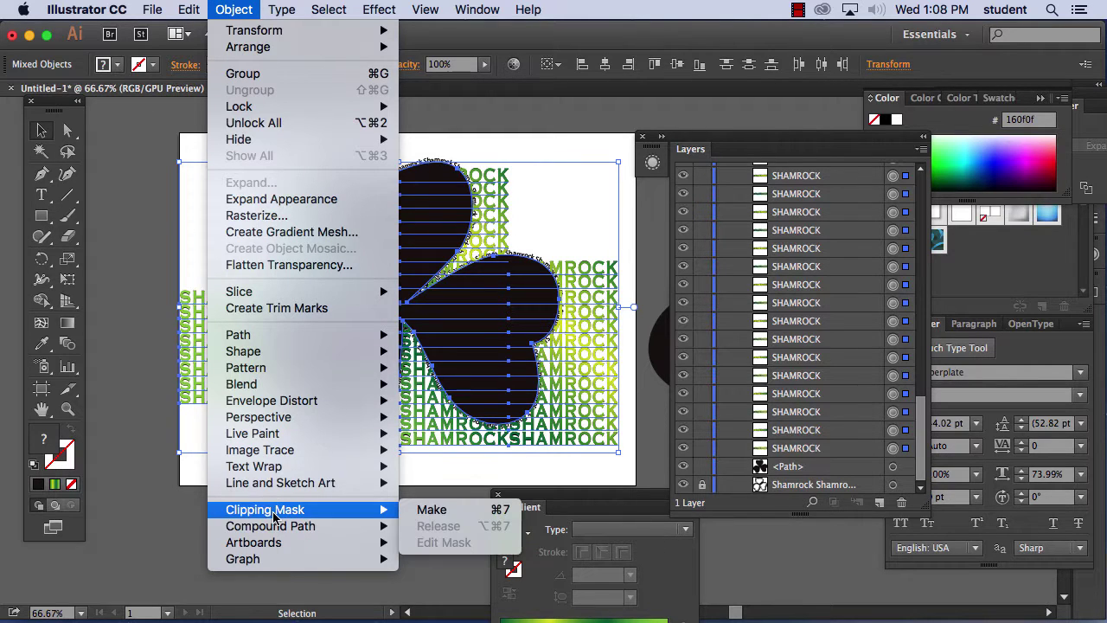
left_click(431, 511)
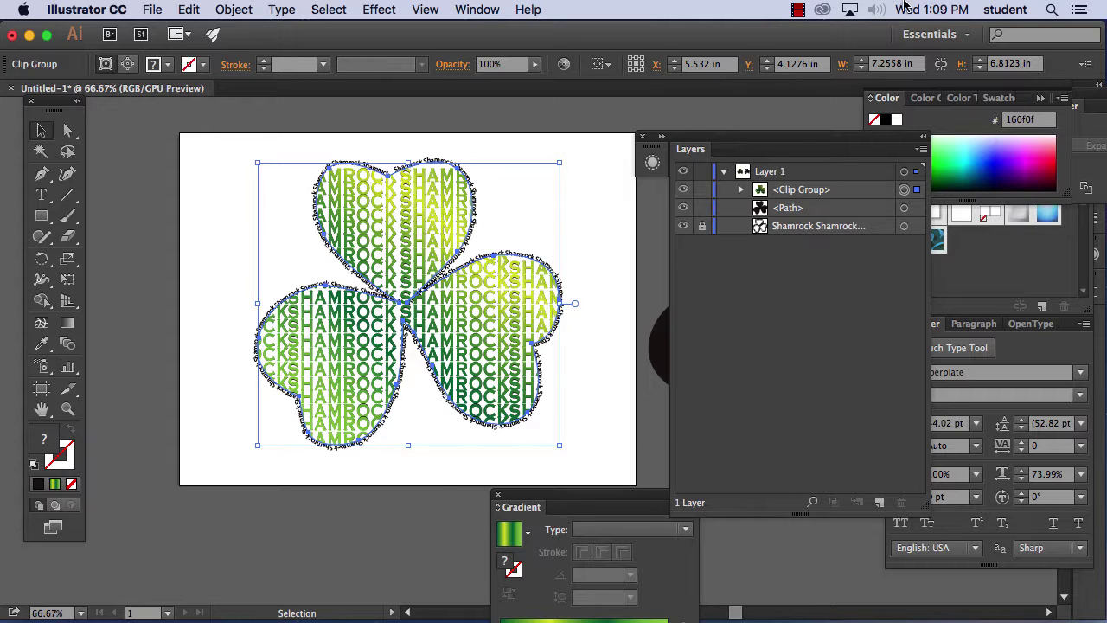
left_click(798, 10)
left_click(814, 46)
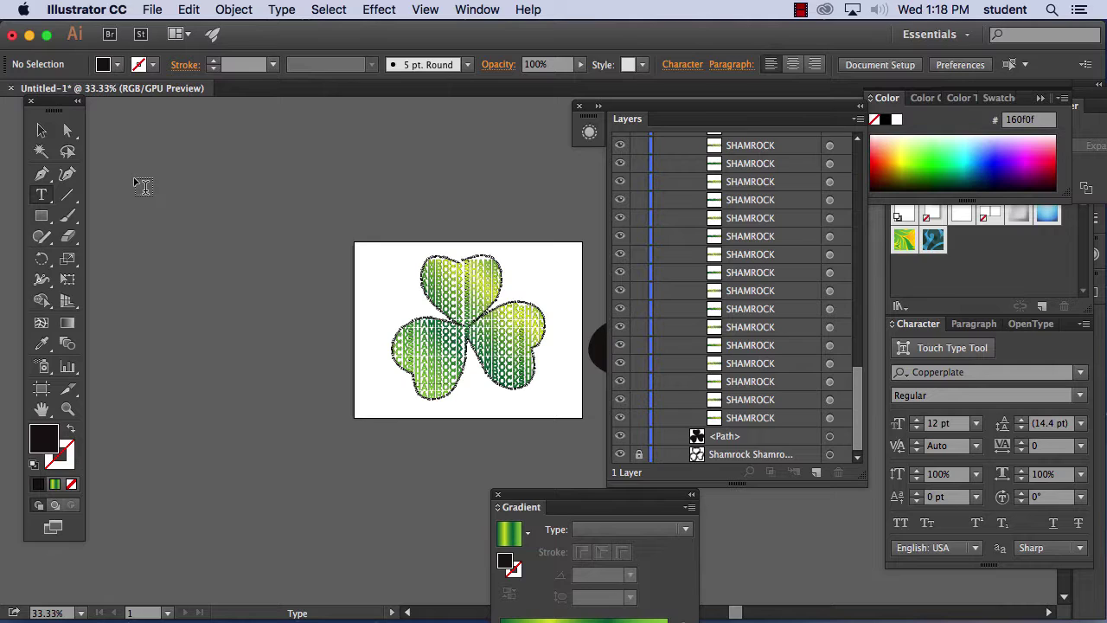
Place a new text point on the canvas and set the Copperplate type size to 72 pt
left_click(134, 175)
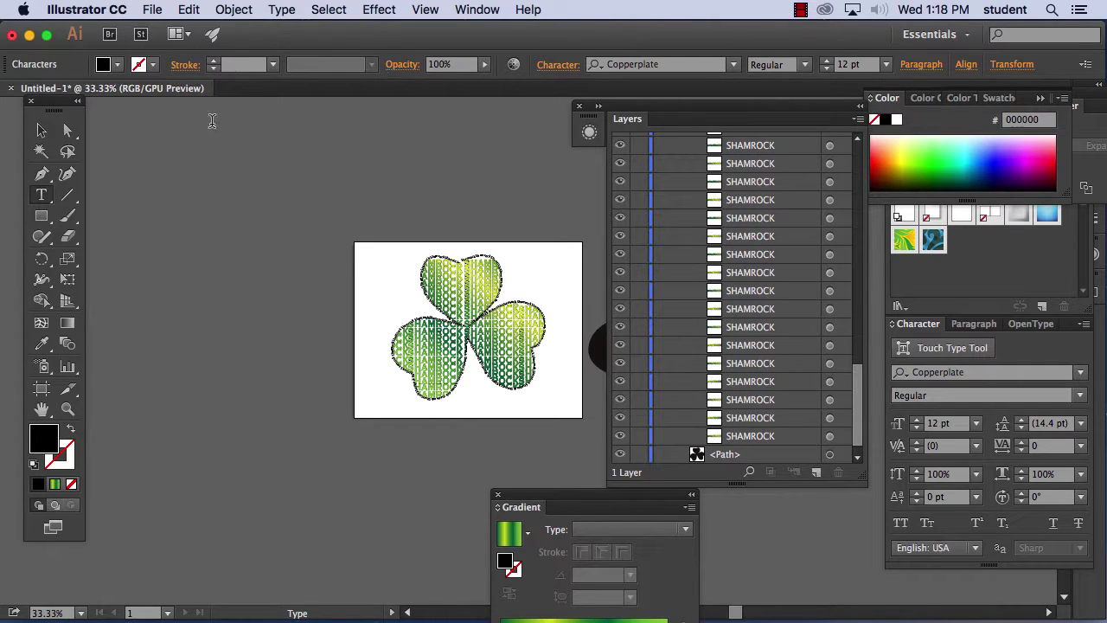
left_click(887, 64)
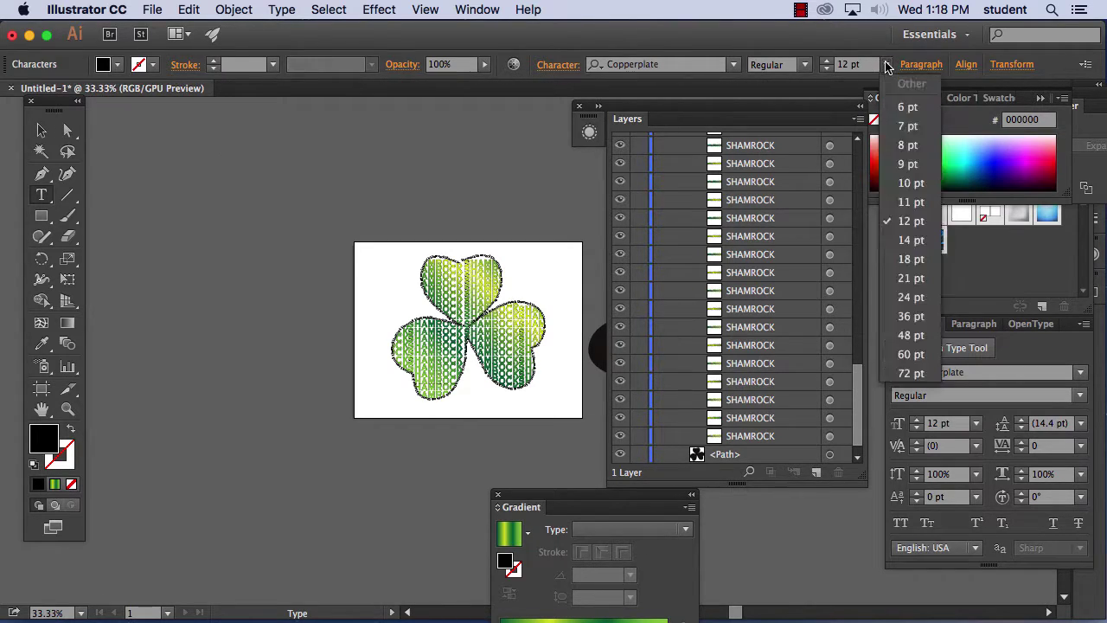
left_click(911, 374)
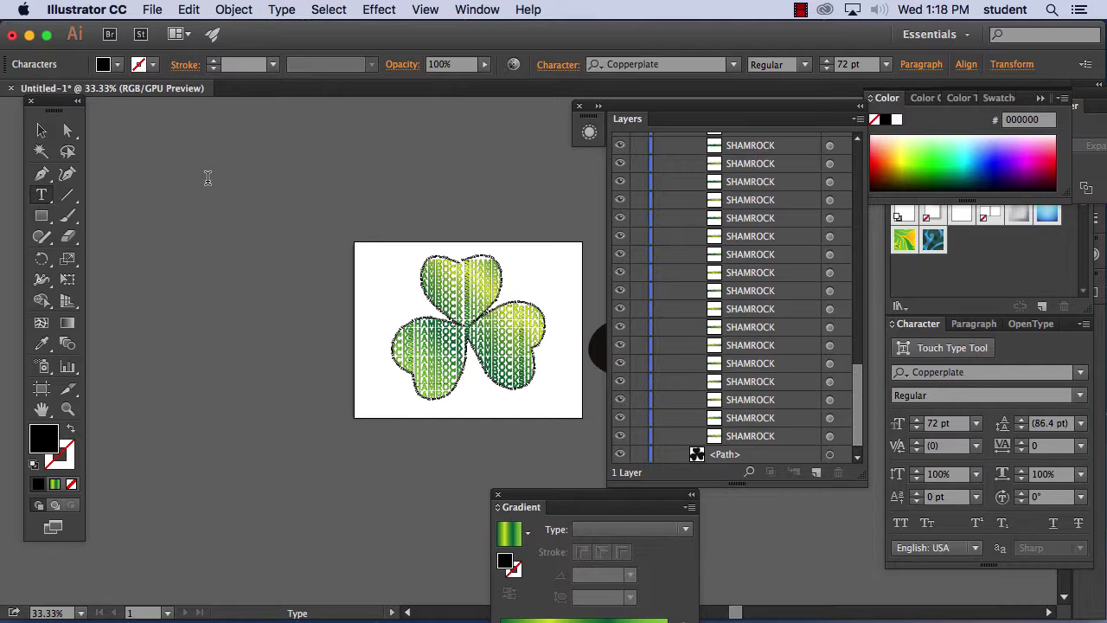
Type '()', then enlarge it and rotate it about -87° into a ring
type("()")
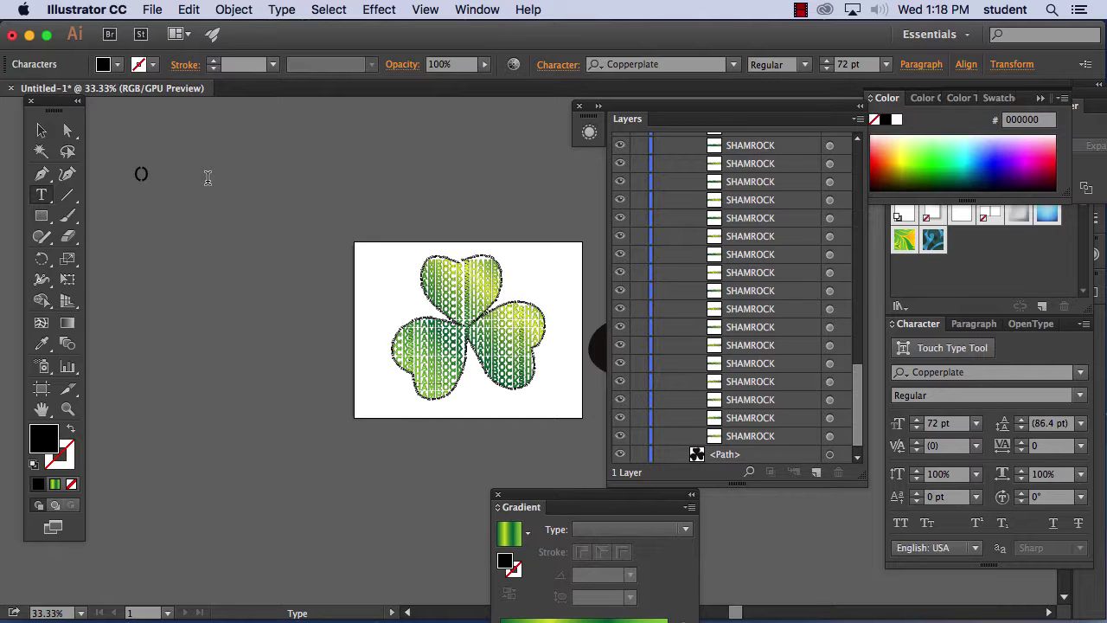
left_click(41, 130)
left_click_drag(151, 185, 250, 296)
left_click_drag(251, 154, 216, 193)
left_click(257, 180)
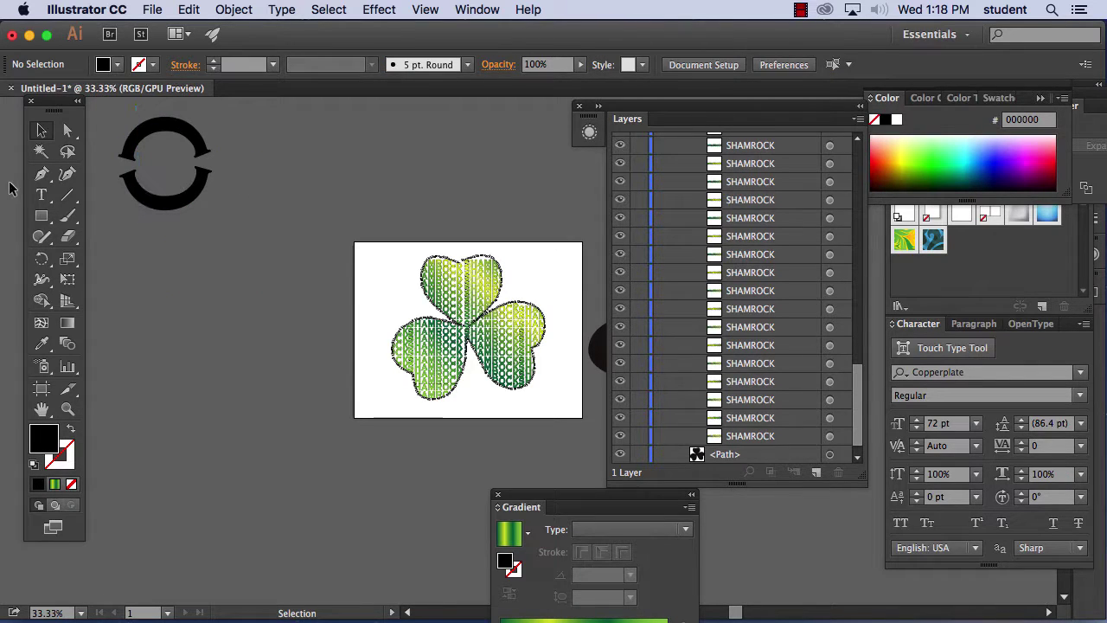
Type a period, enlarge it, and move the large dot into the centre of the ring
left_click(41, 194)
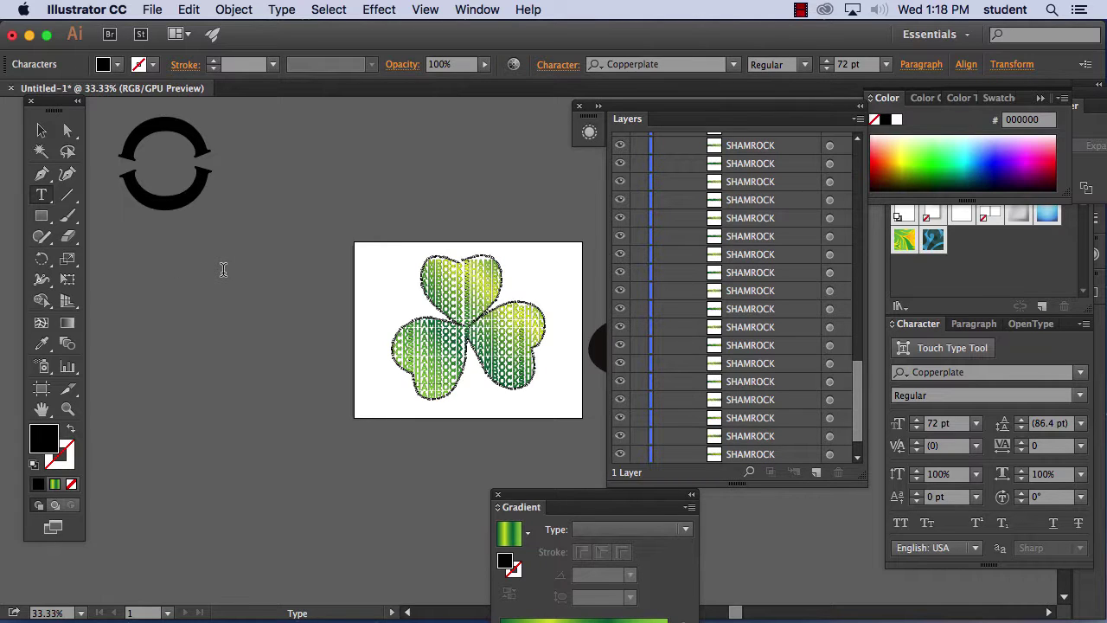
type(".")
left_click(40, 129)
left_click_drag(185, 276, 325, 519)
left_click_drag(247, 427, 166, 162)
left_click(183, 296)
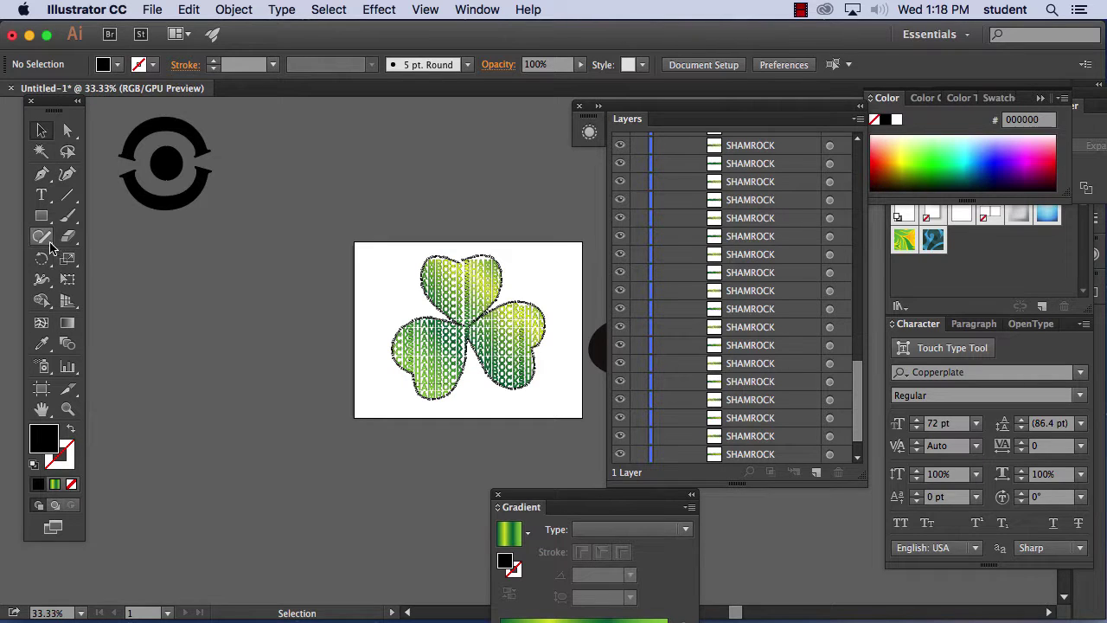
left_click(41, 195)
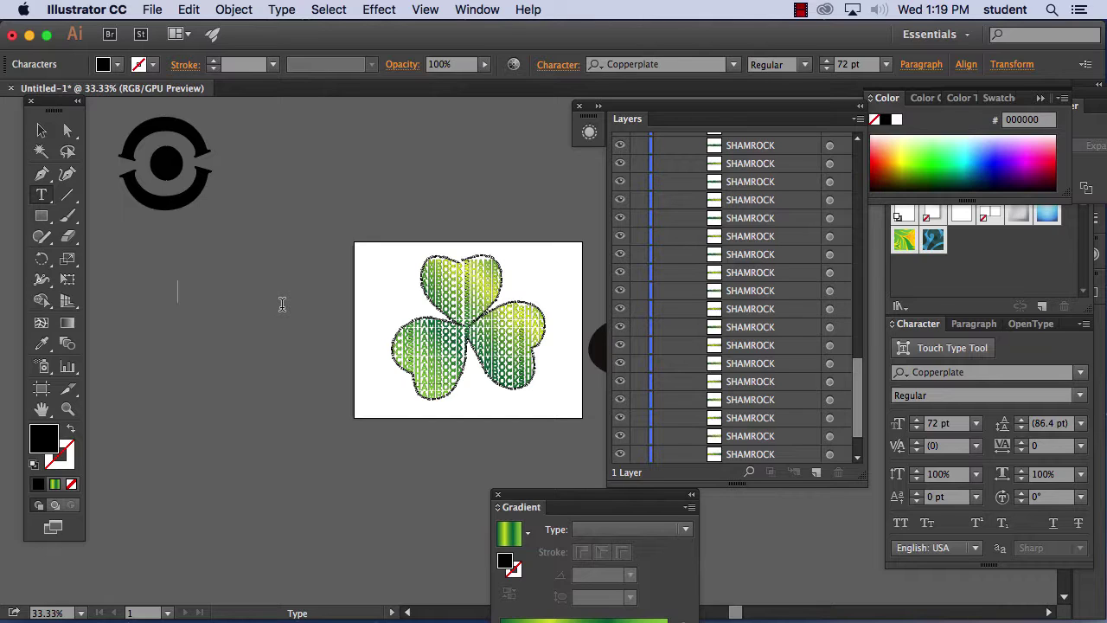
Reset to default white fill and black stroke and create the new text glyph
type(">")
key("BackSpace")
left_click(33, 465)
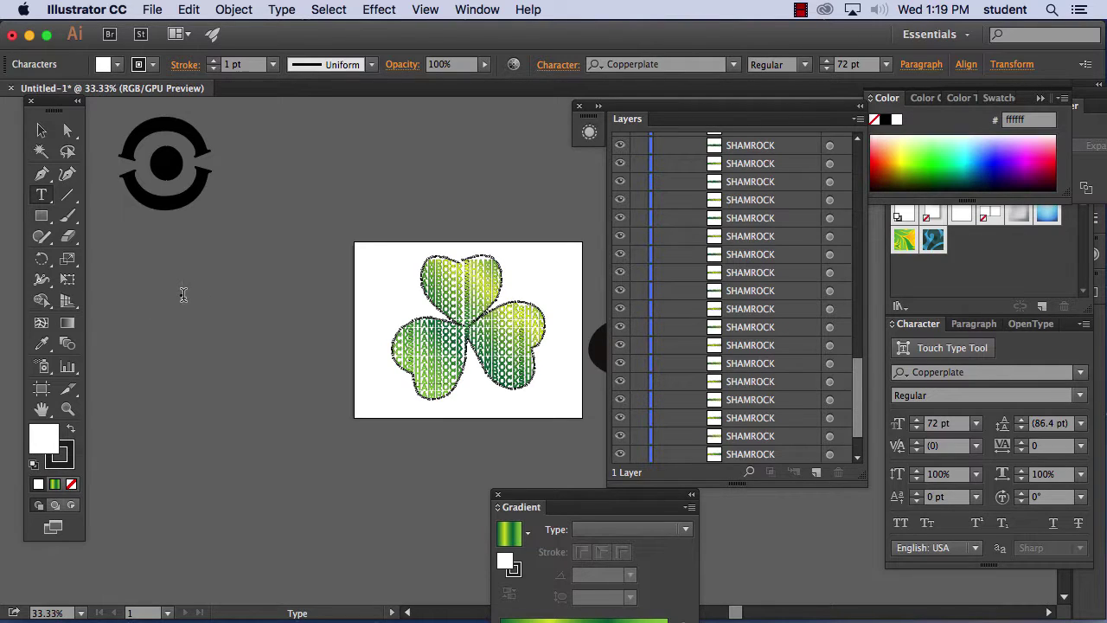
left_click(181, 292)
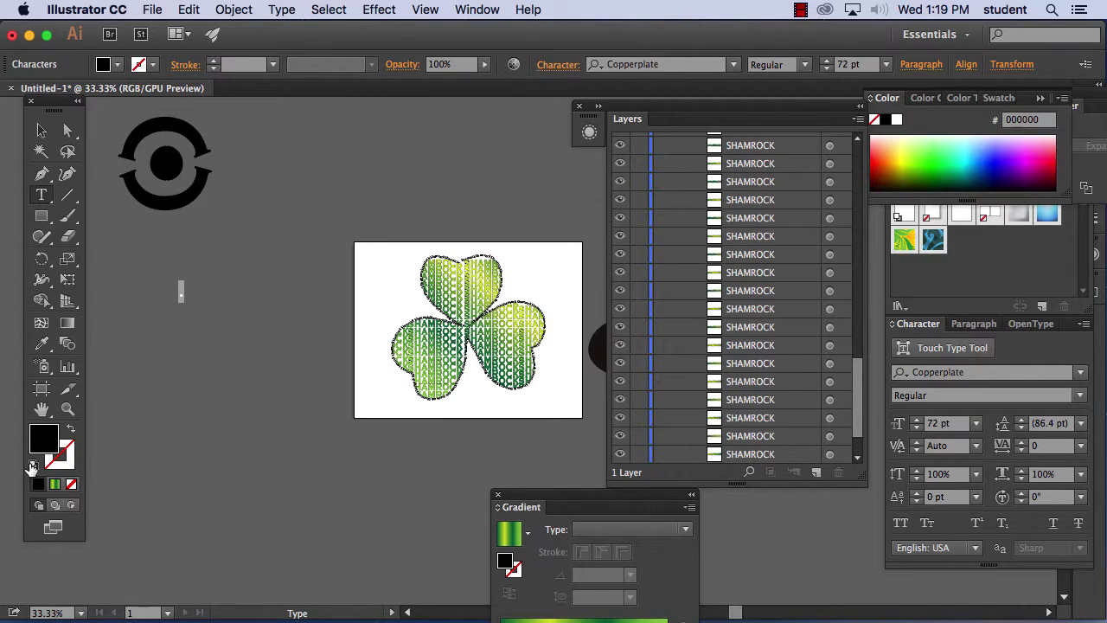
left_click(33, 465)
left_click(41, 129)
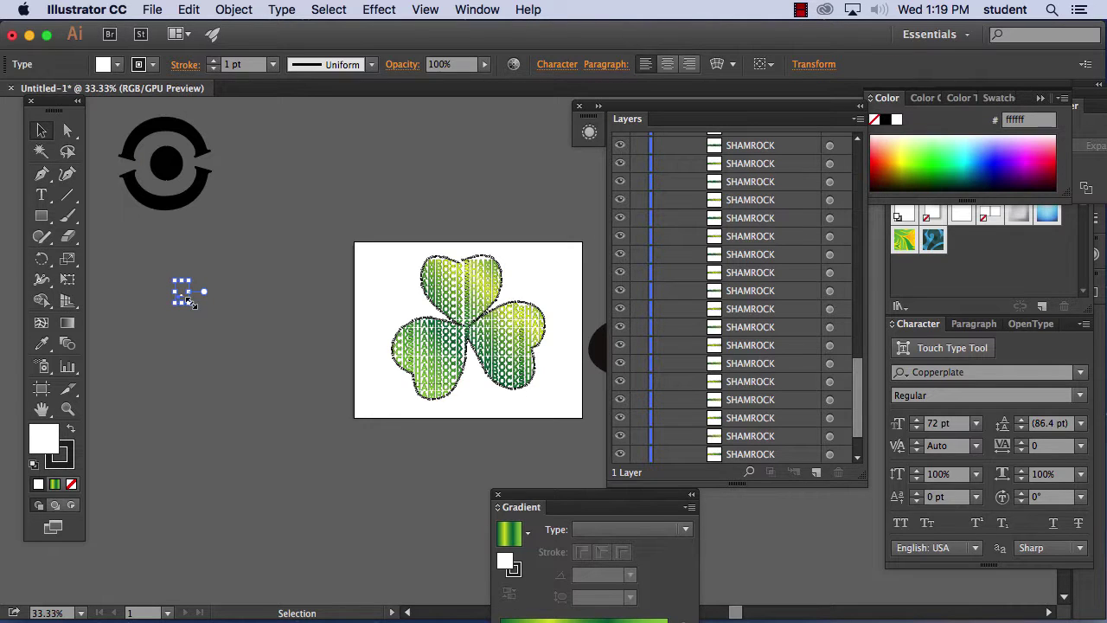
Shrink the white glyph into a narrow oval and drop it into the ring's centre
left_click_drag(184, 301, 354, 564)
left_click_drag(351, 569, 301, 565)
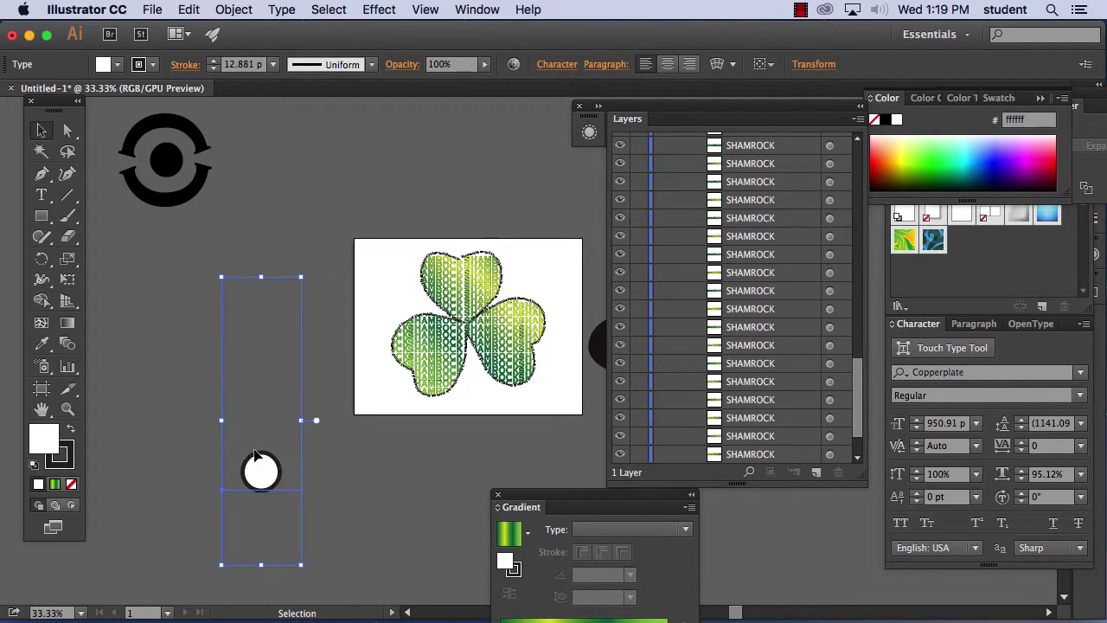
left_click_drag(262, 471, 170, 158)
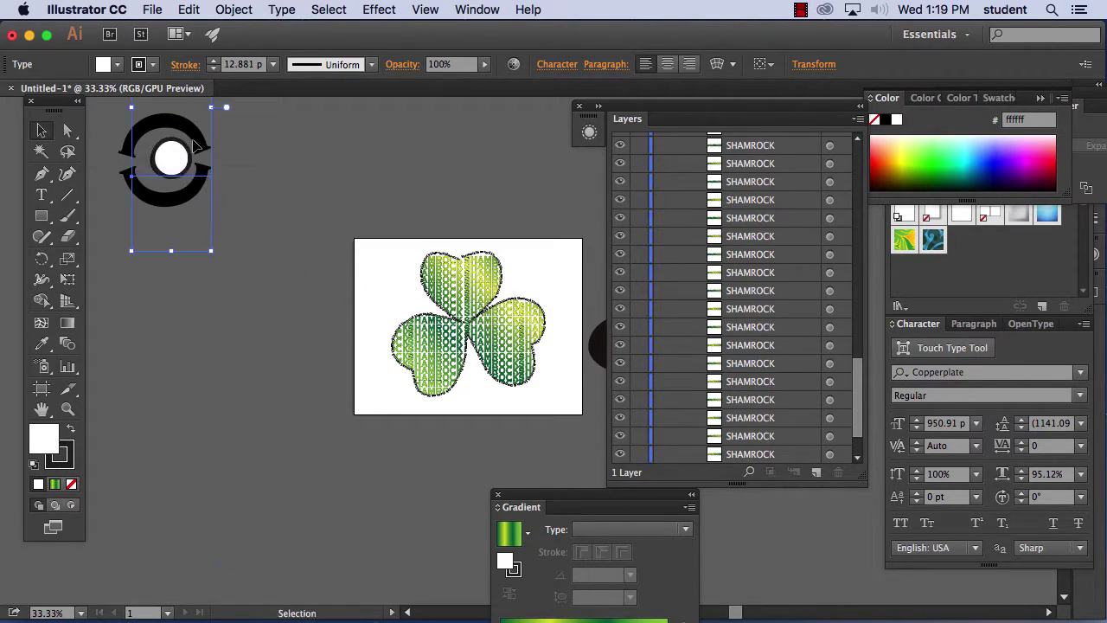
mouse_move(214, 254)
left_mouse_down()
mouse_move(205, 192)
mouse_move(216, 169)
mouse_move(168, 164)
left_mouse_up()
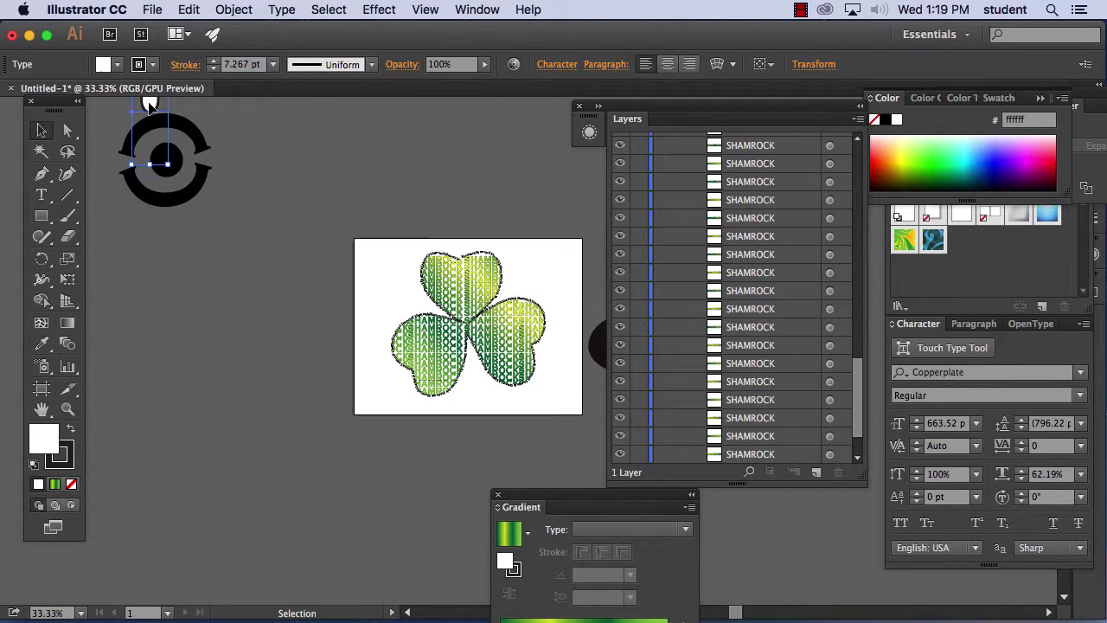
left_click_drag(149, 104, 169, 162)
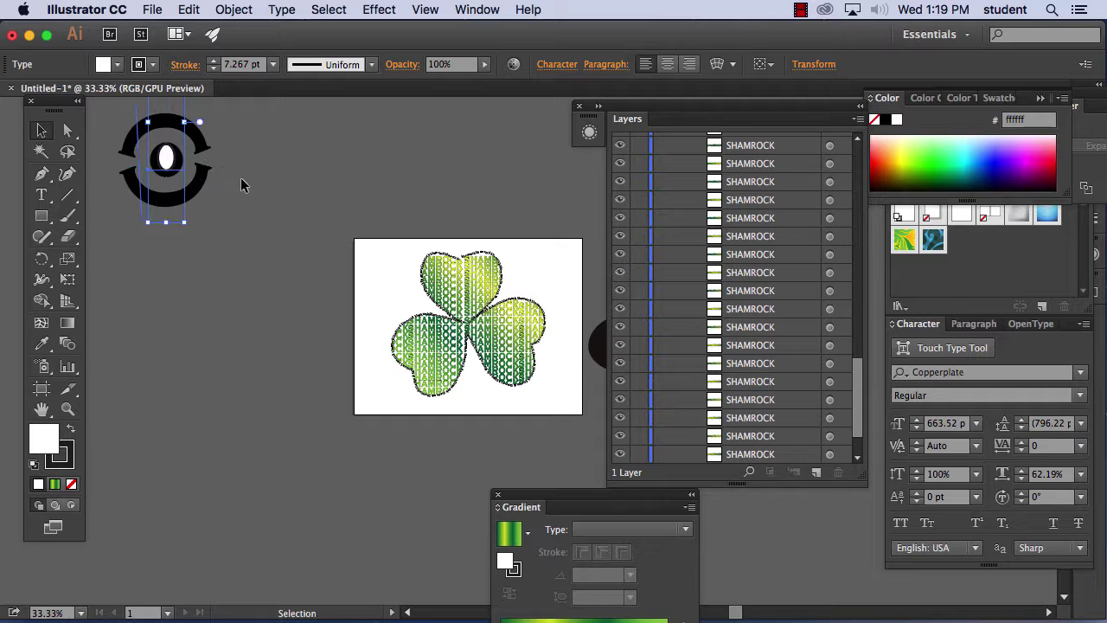
left_click(251, 260)
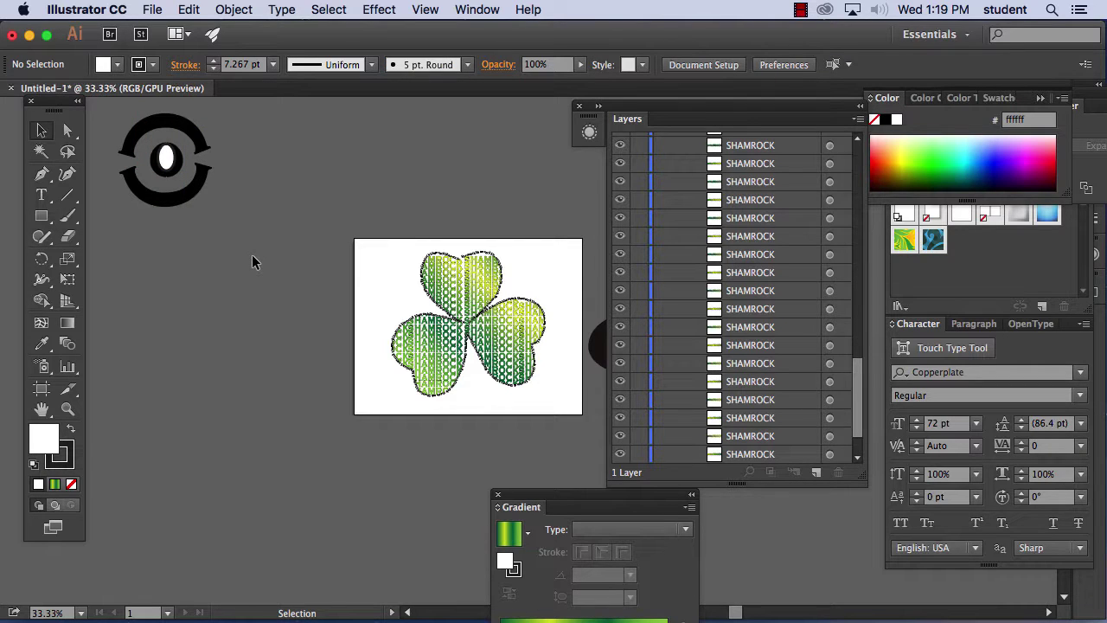
key("super+minus")
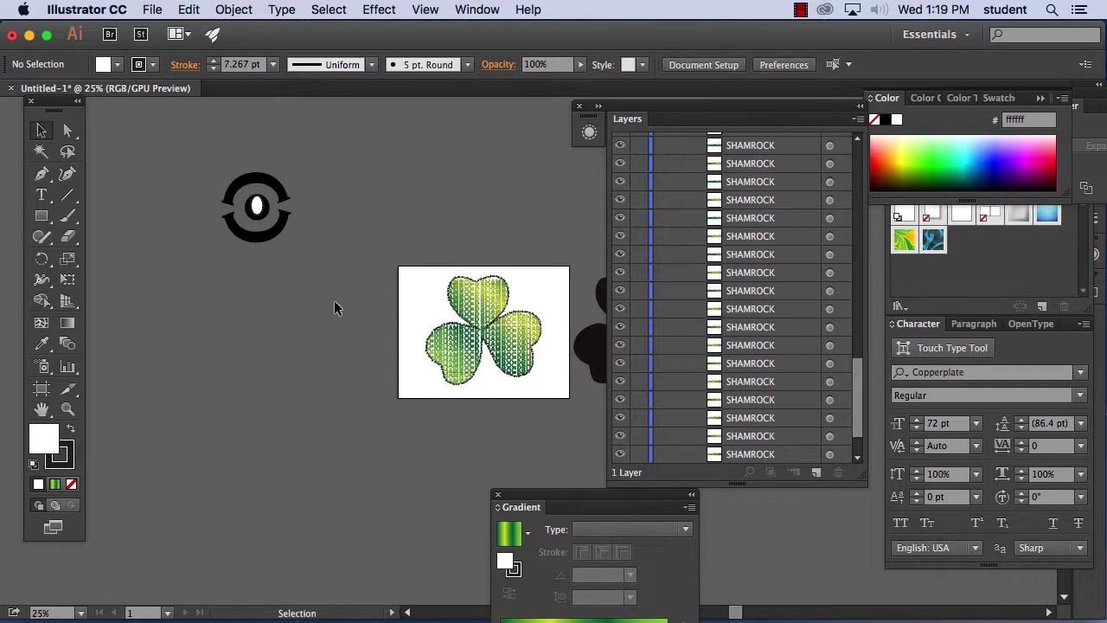
Move the eye ring up and left, then stretch the 7 into a tall glyph
left_click_drag(281, 236, 186, 215)
left_click(292, 216)
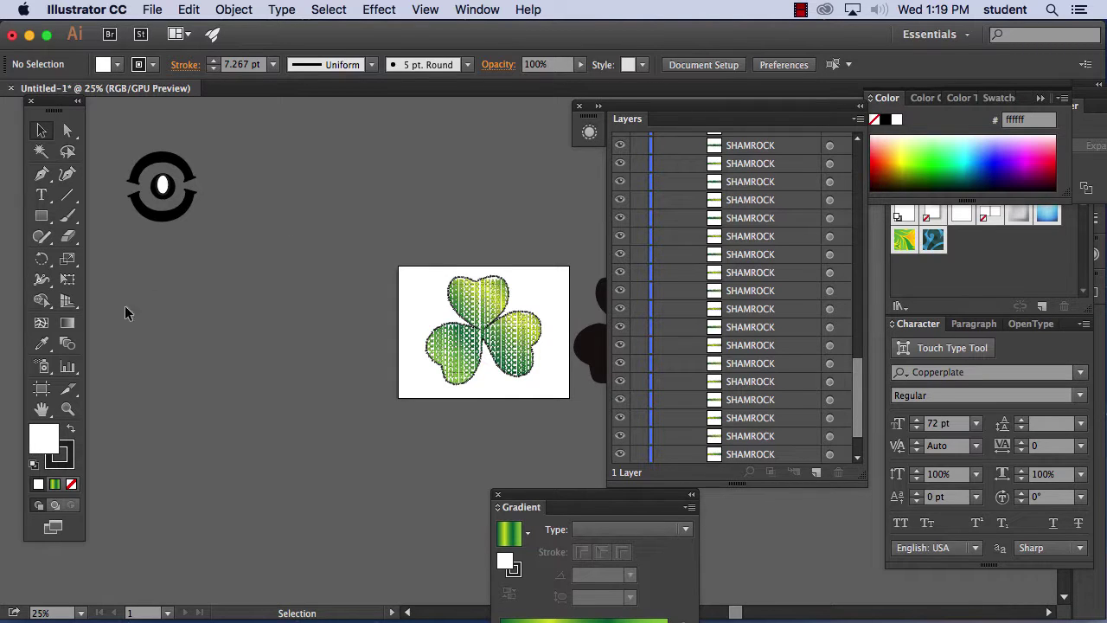
left_click(41, 199)
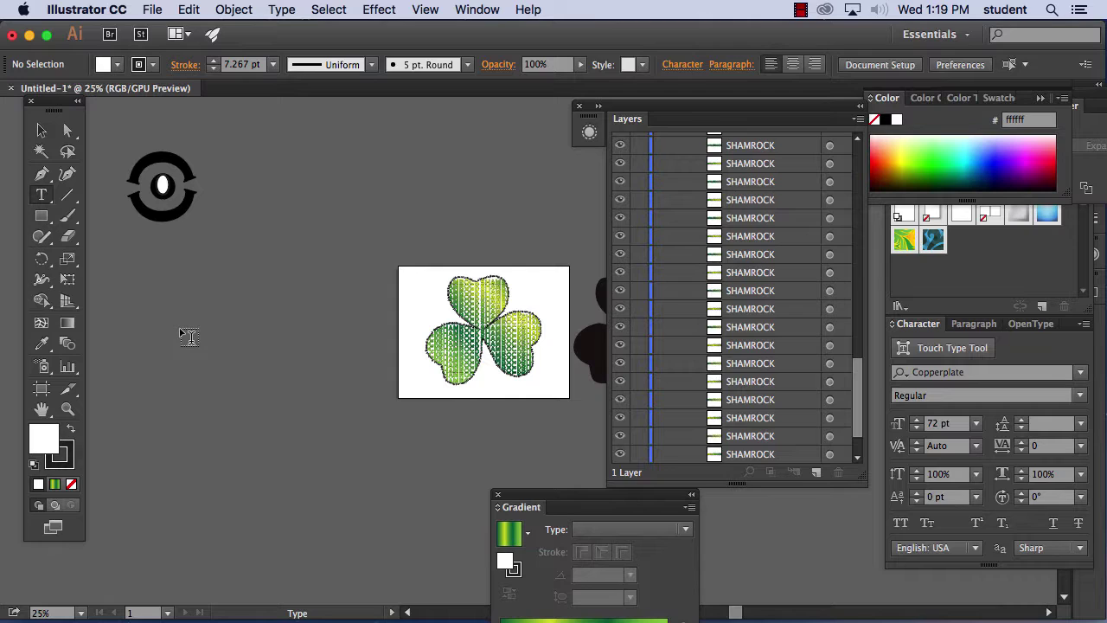
left_click(311, 303)
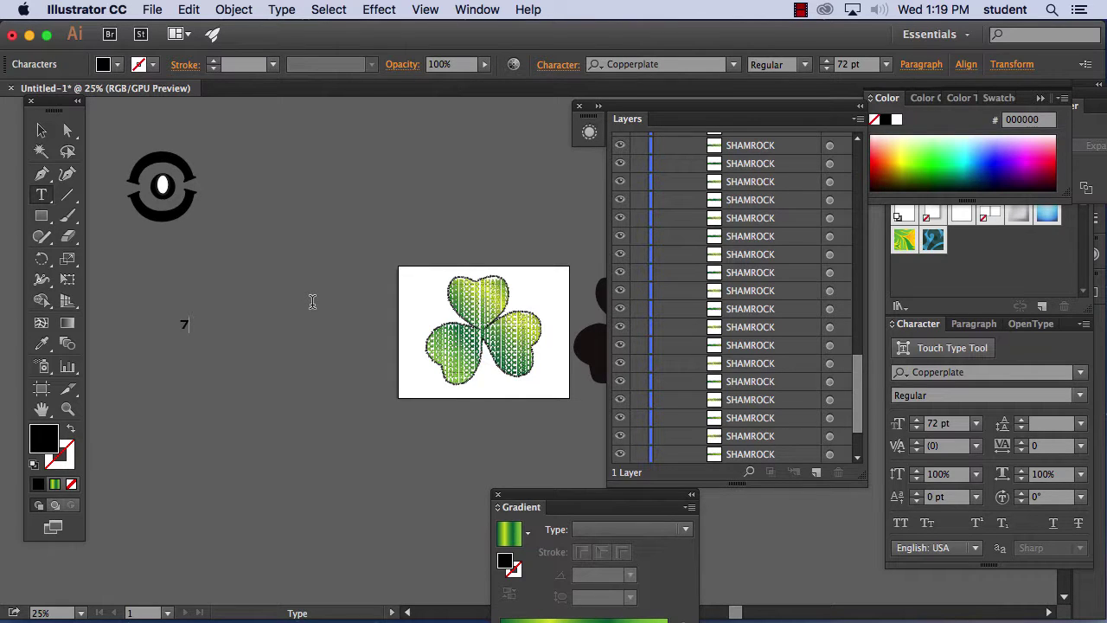
key("Escape")
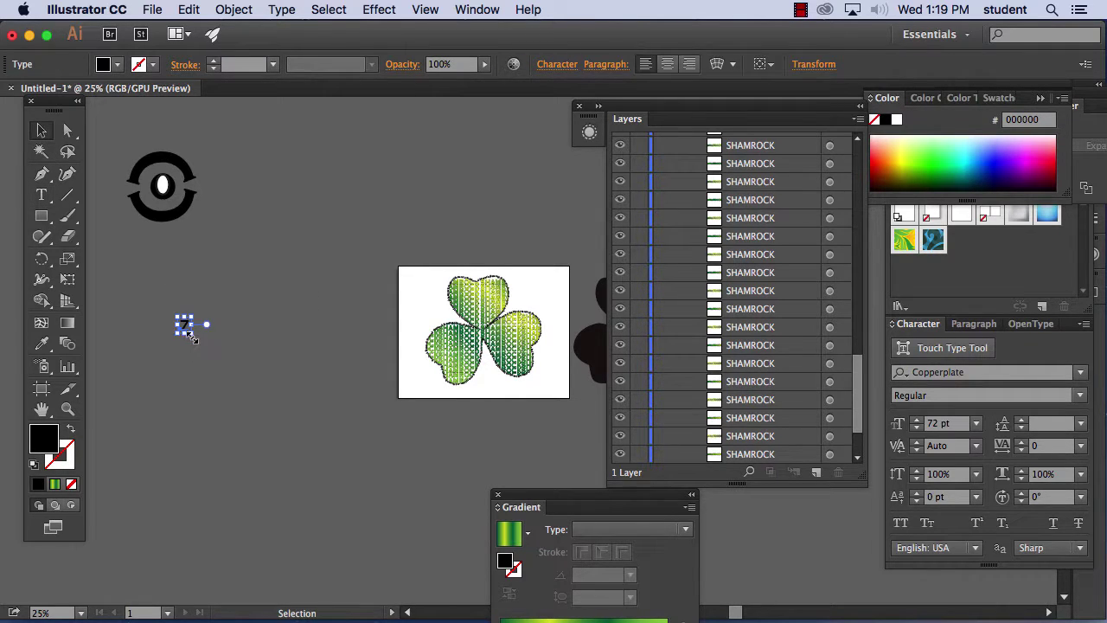
left_click_drag(190, 336, 235, 562)
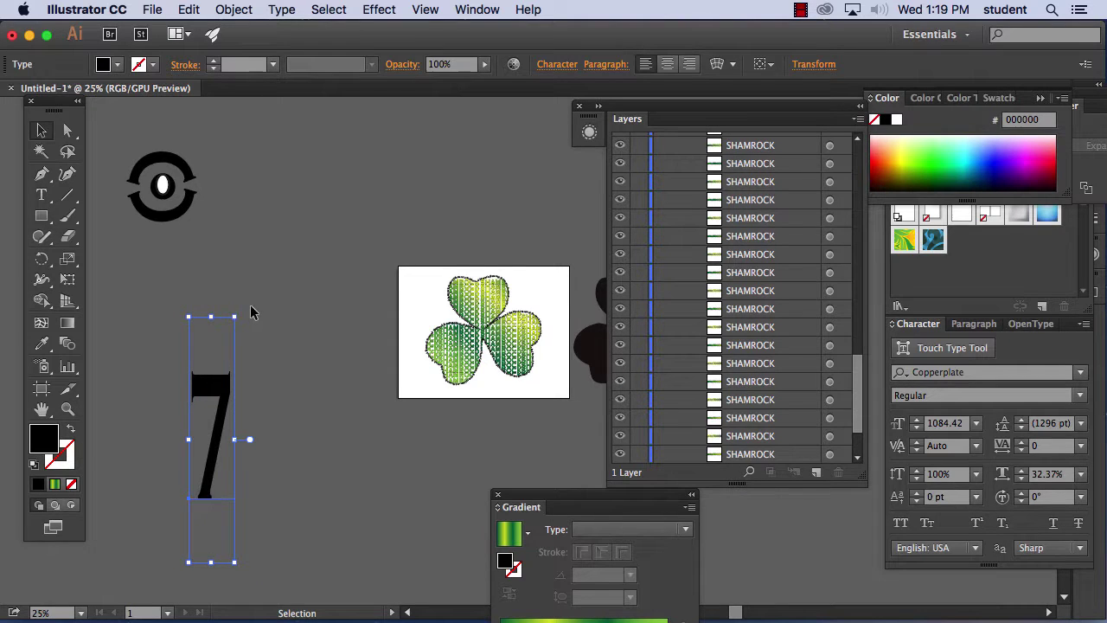
Turn the 7 upside down and place it just right of the ring eye
left_click_drag(239, 310, 228, 238)
scroll(190, 436, "down", 3)
scroll(308, 318, "down", 2)
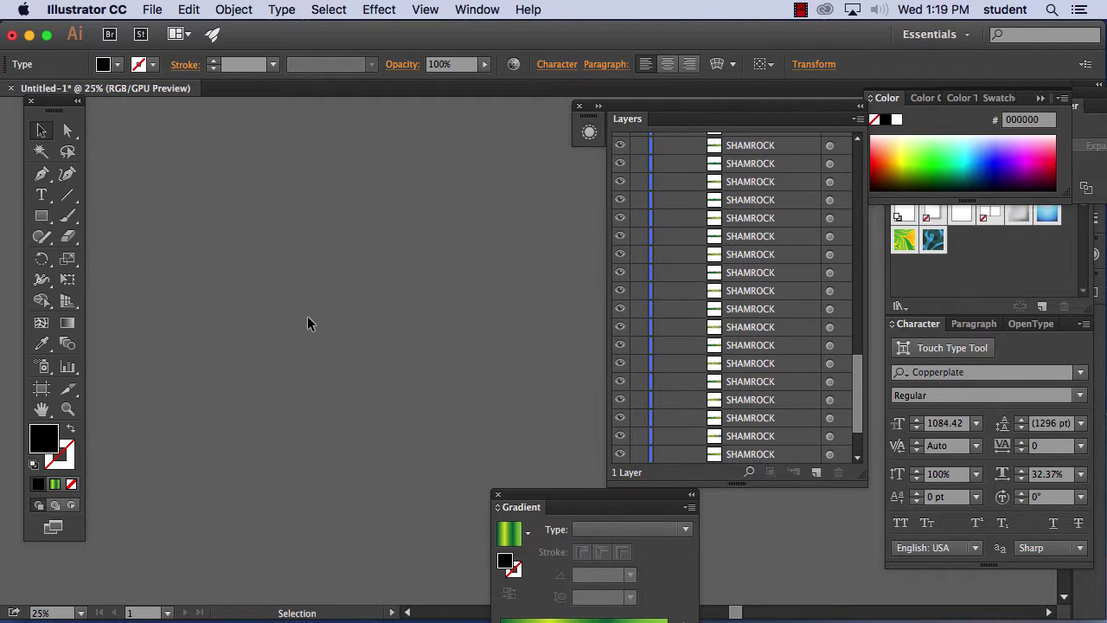
scroll(283, 285, "up", 5)
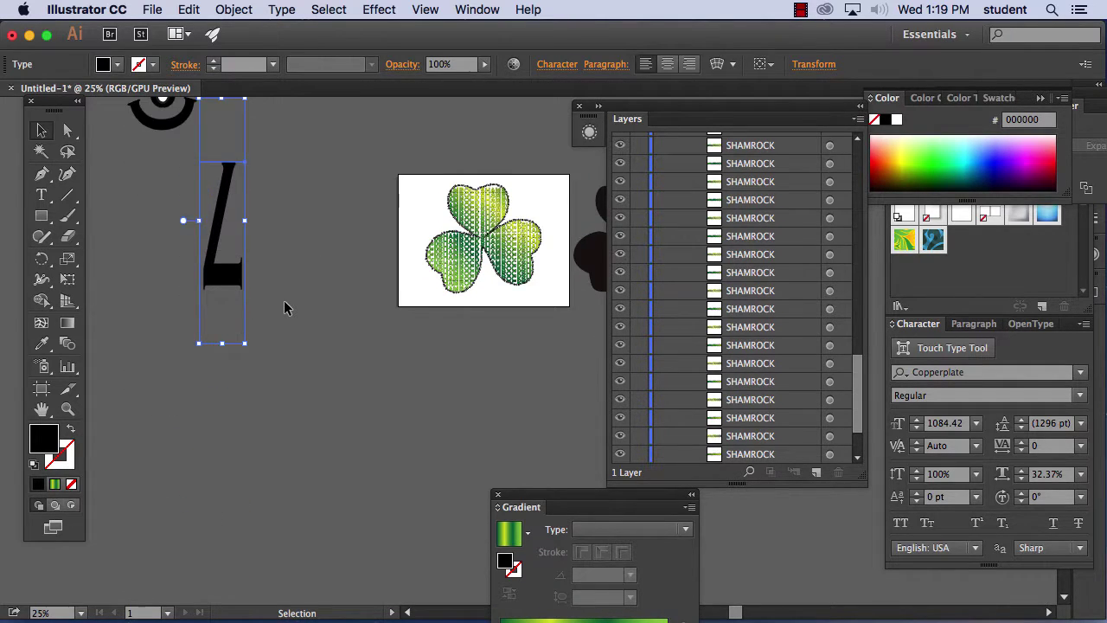
left_click_drag(248, 399, 209, 317)
left_click(278, 325)
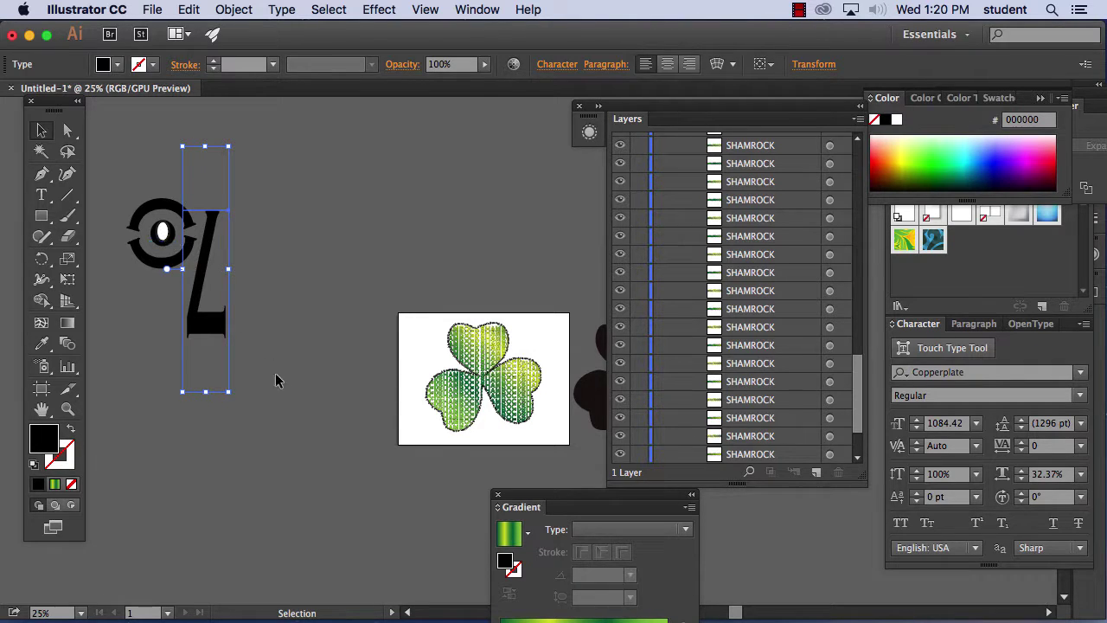
Set the 7 nose glyph in Chalkduster and nudge it slightly right
double_click(216, 329)
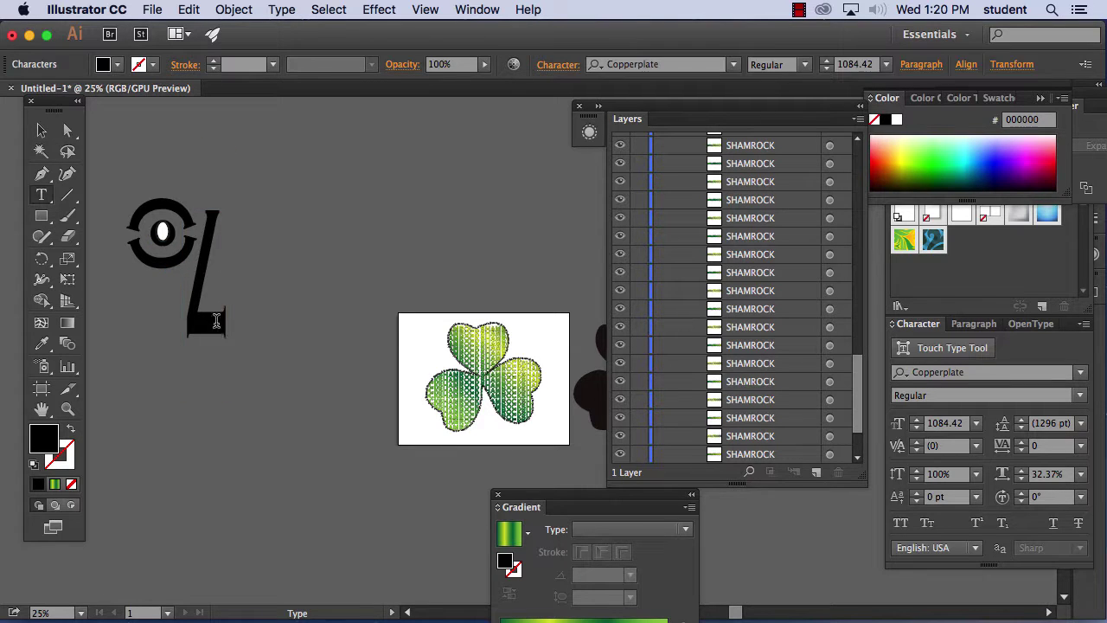
double_click(218, 321)
left_click(732, 65)
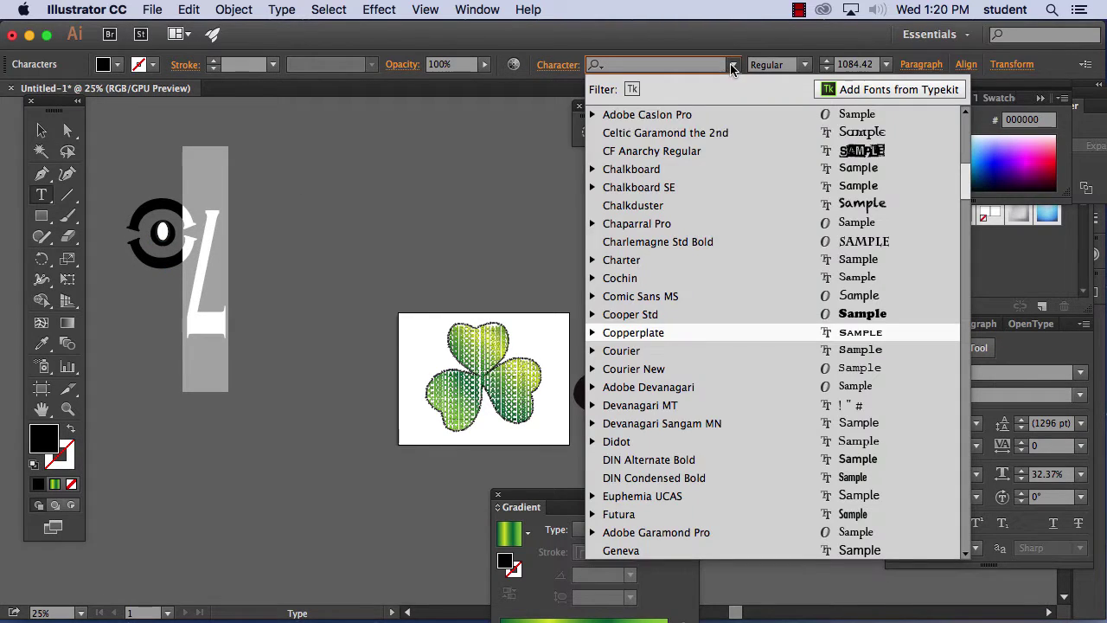
left_click(689, 211)
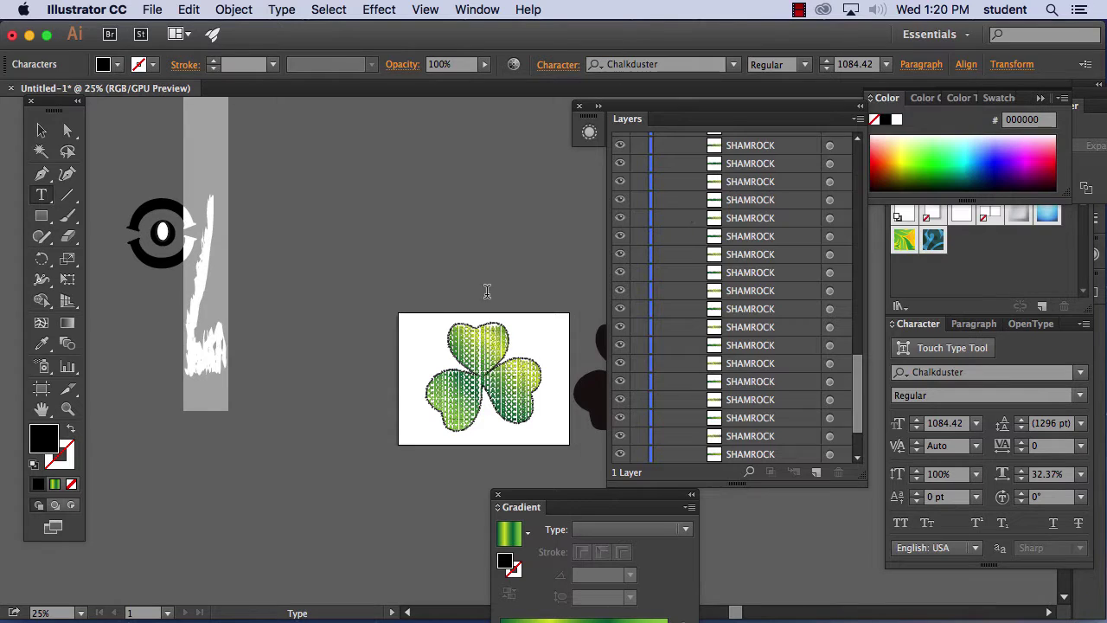
left_click(40, 130)
left_click(196, 447)
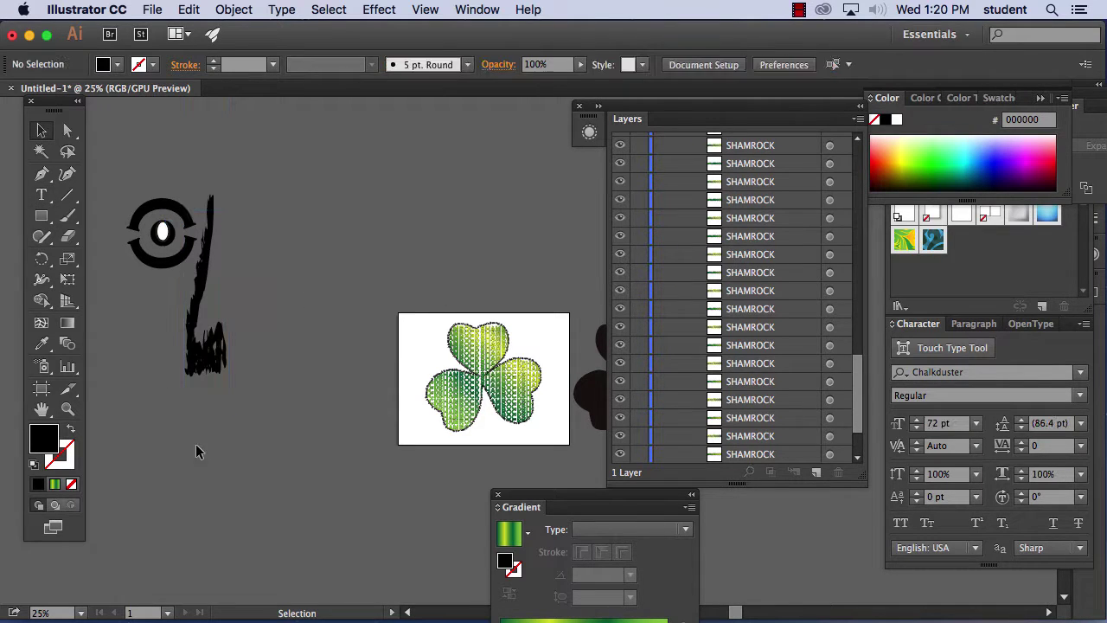
left_click_drag(214, 355, 221, 356)
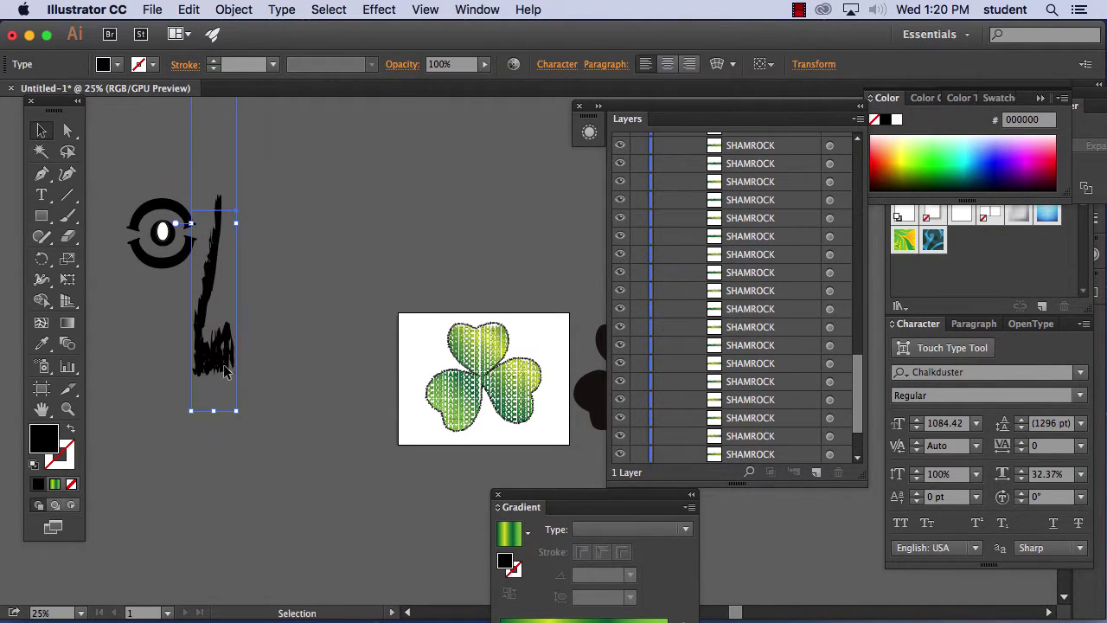
left_click(346, 286)
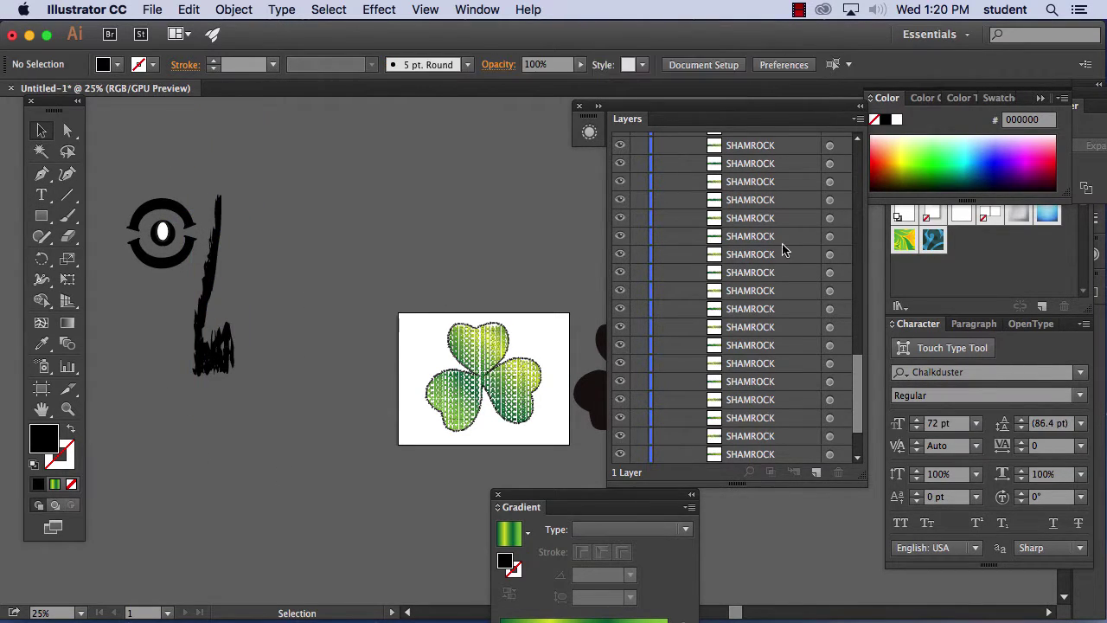
left_click(222, 364)
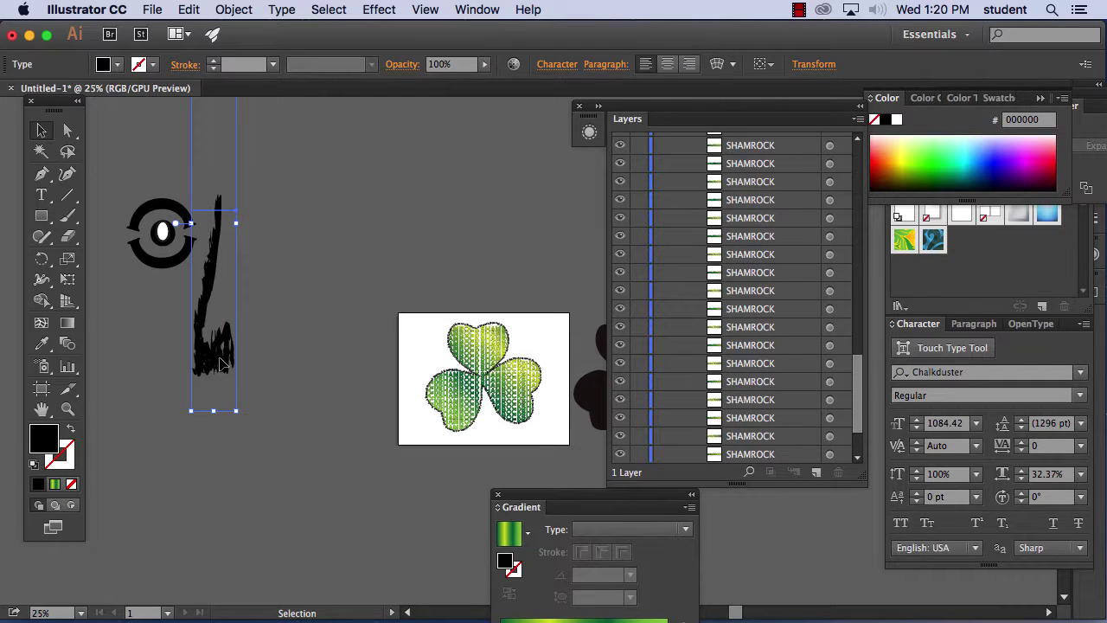
left_click(288, 350)
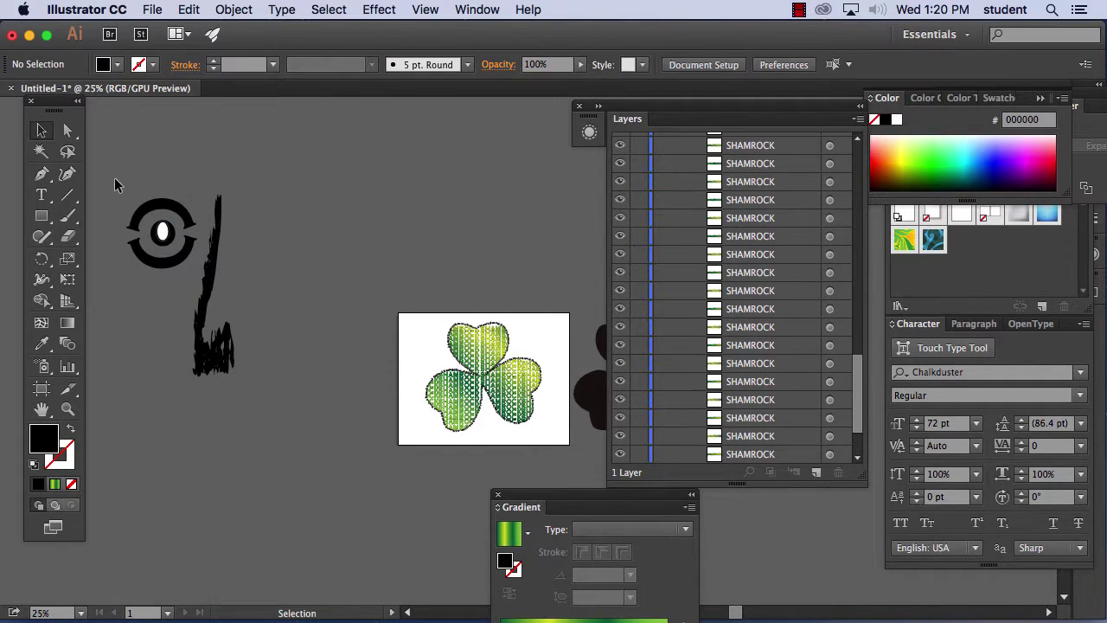
Alt-drag a copy of the ring eye to the right of the nose
left_click(167, 262)
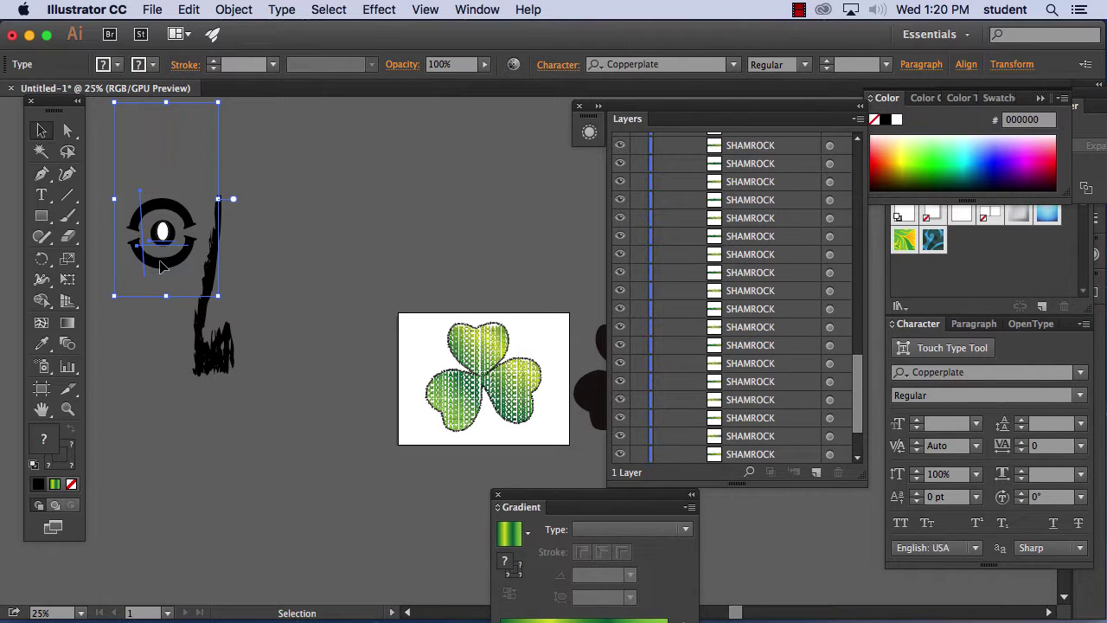
left_click_drag(161, 266, 276, 272)
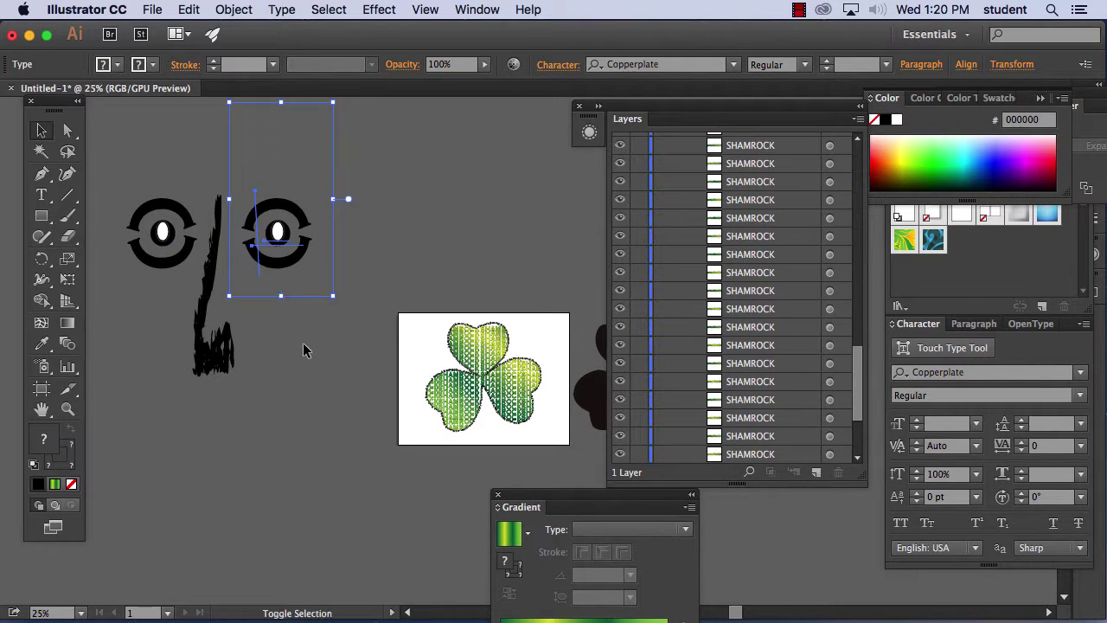
left_click(307, 363)
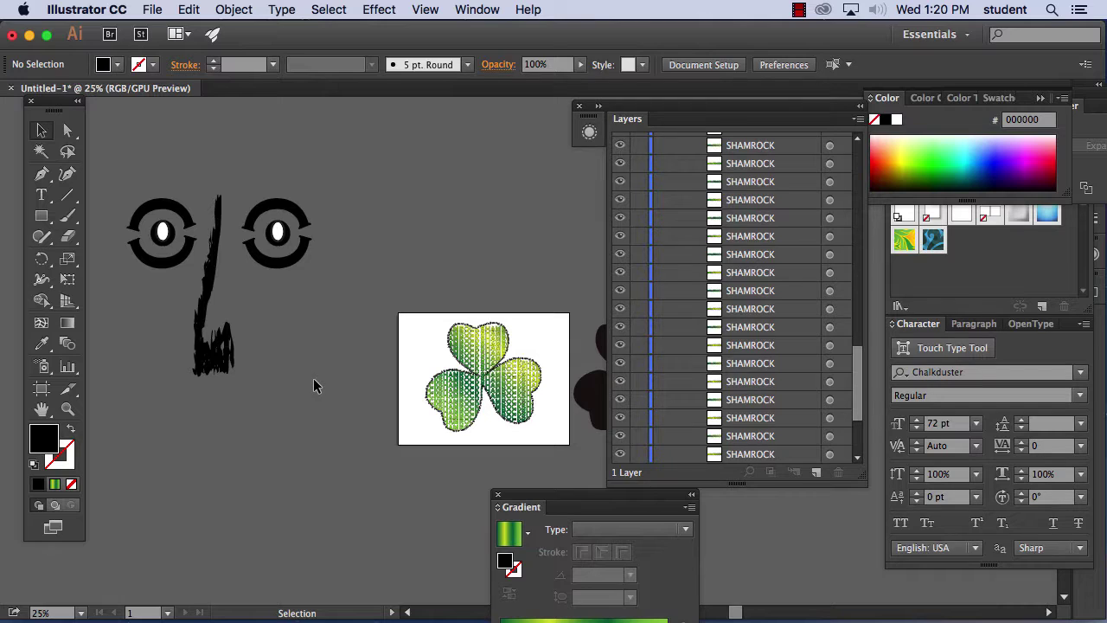
left_click(41, 195)
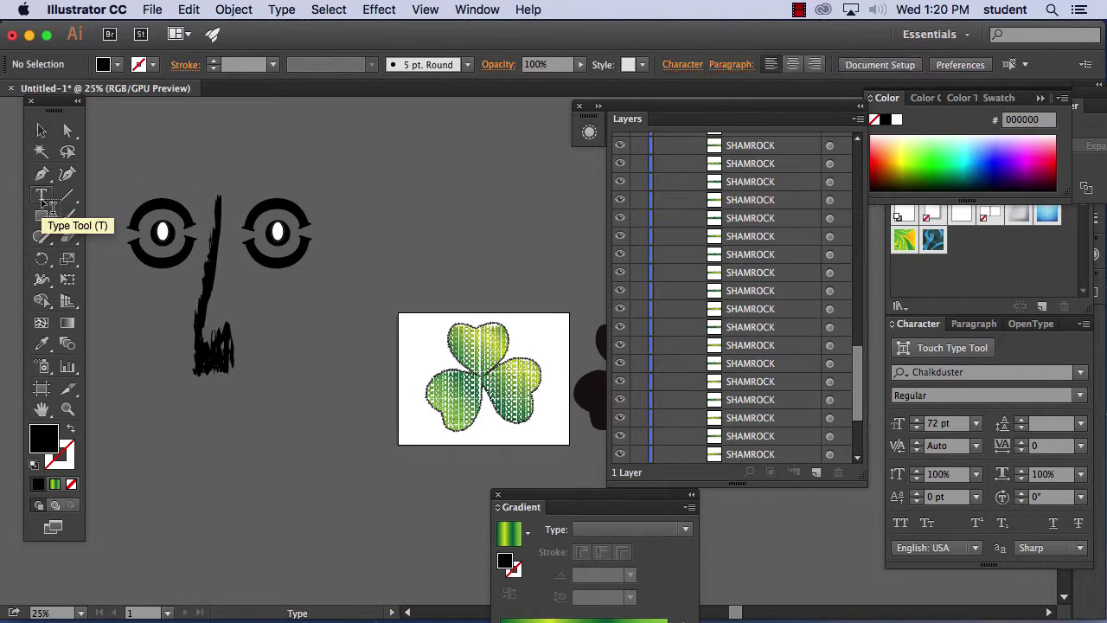
Type a '<' below the face, enlarge it and set it in Brush Script MT Italic
left_click(148, 453)
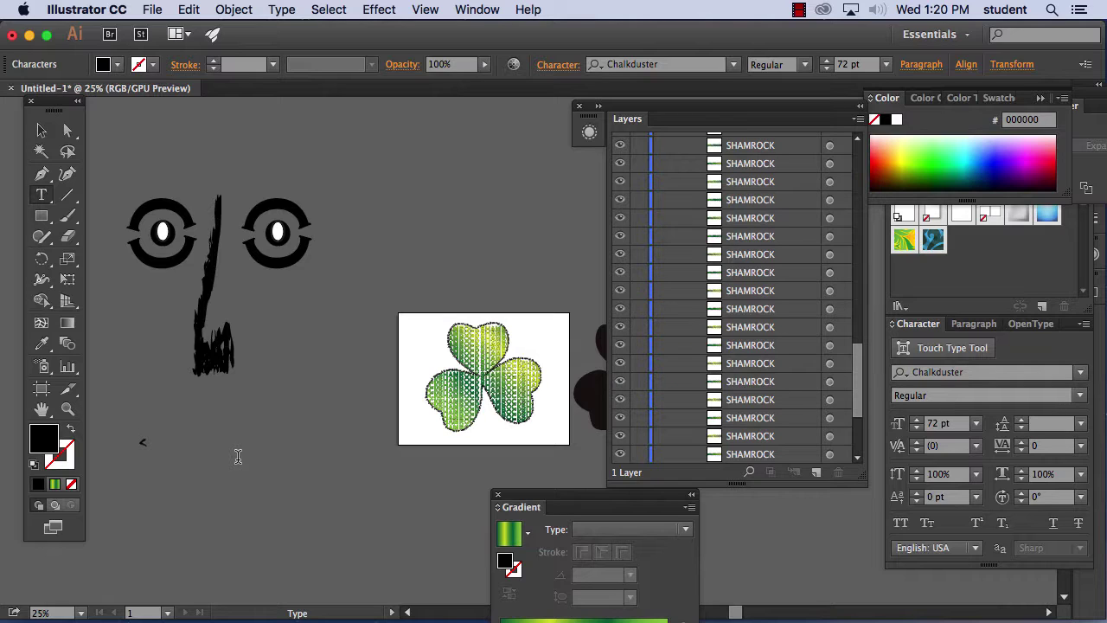
left_click(40, 130)
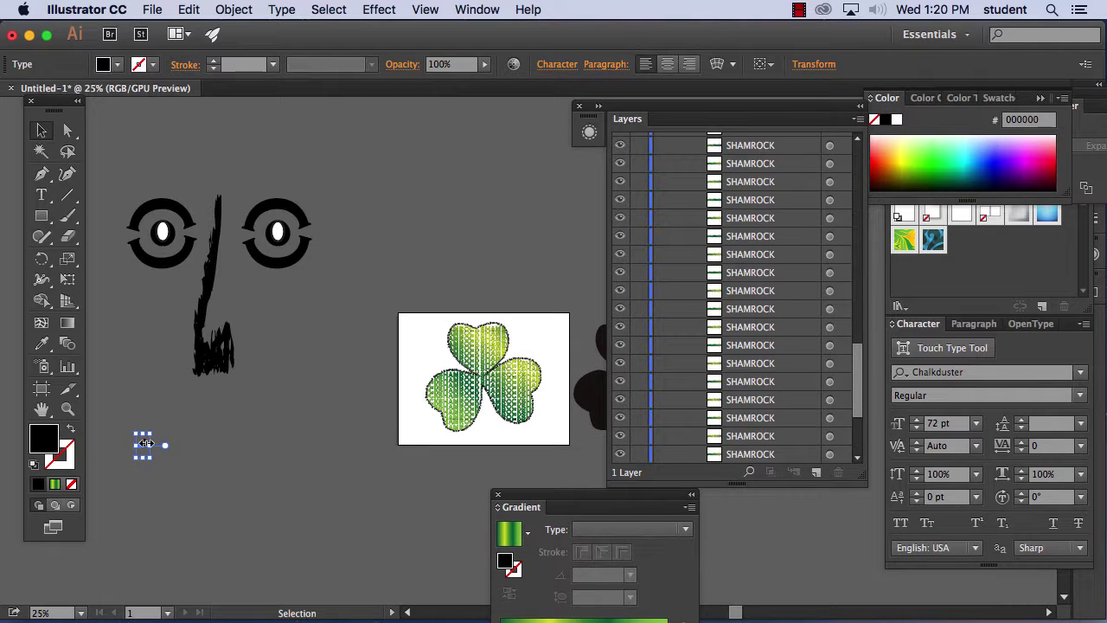
left_click_drag(148, 459, 257, 579)
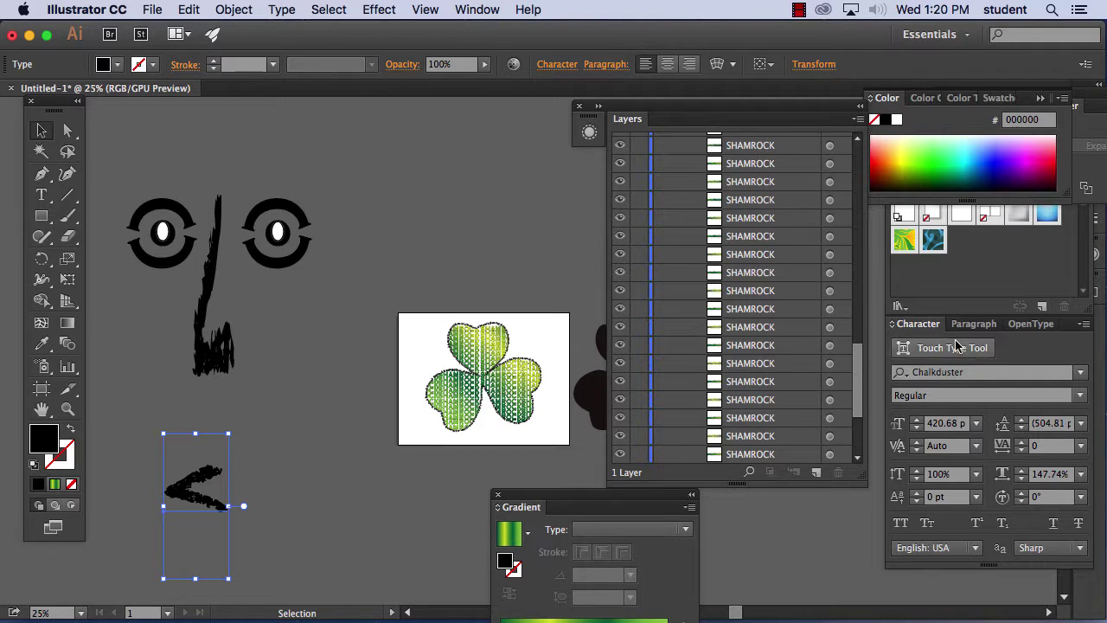
left_click_drag(926, 325, 401, 118)
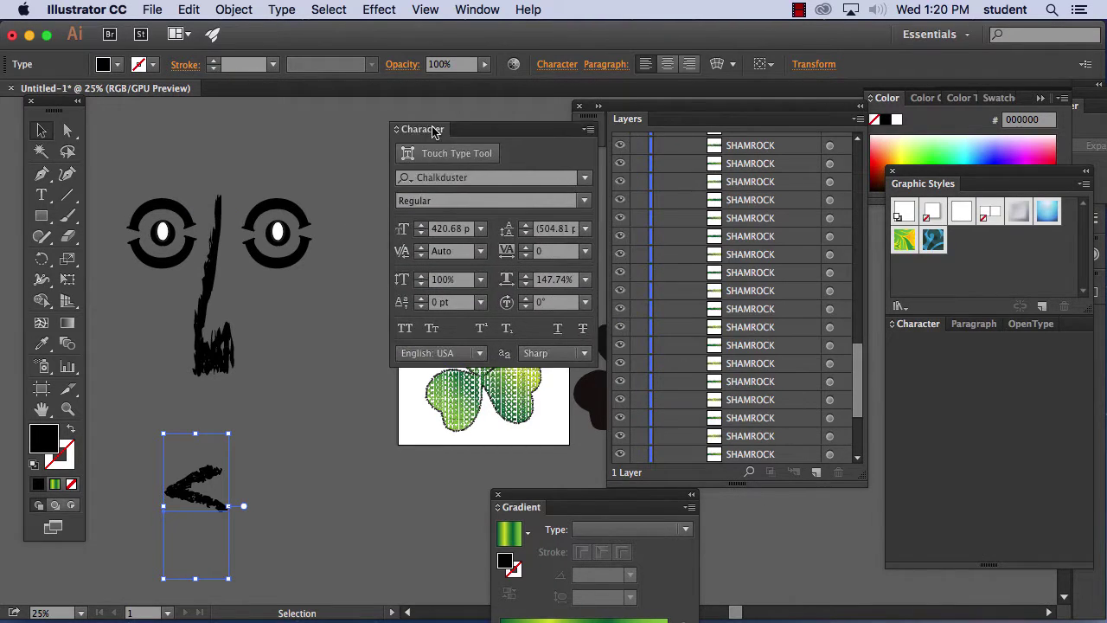
left_click(585, 177)
left_click(554, 298)
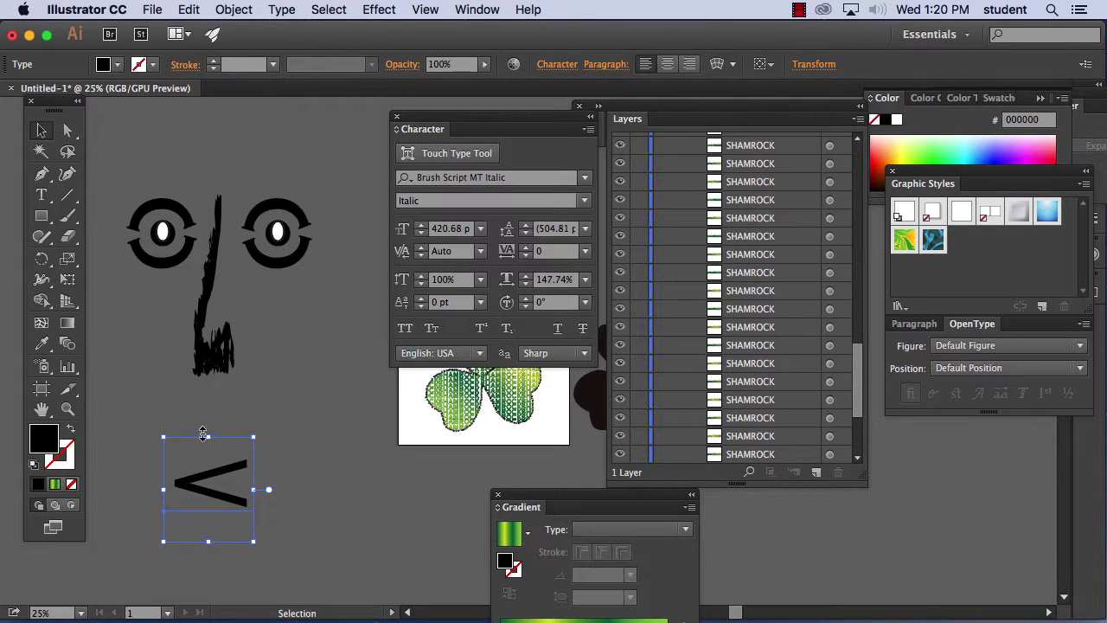
Stretch the '<' taller, rotate it flat into eyebrows above the eyes, uncovering the shamrock
left_click_drag(208, 437, 152, 351)
scroll(343, 559, "down", 10)
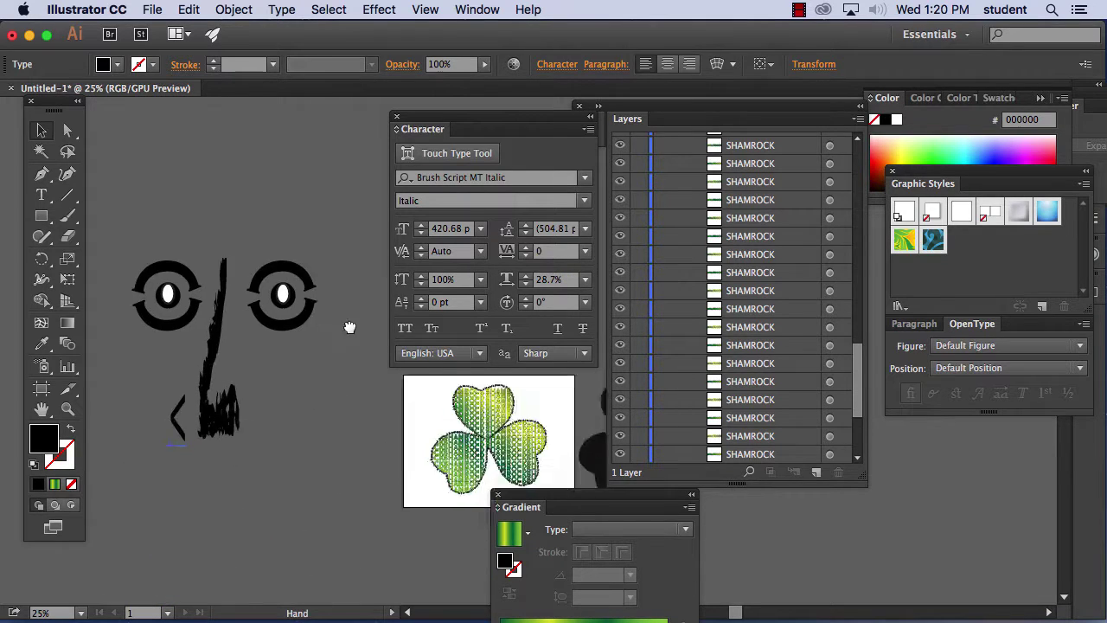
left_click_drag(196, 382, 192, 498)
left_click_drag(209, 275, 305, 389)
left_click_drag(223, 396, 319, 160)
left_click(285, 393)
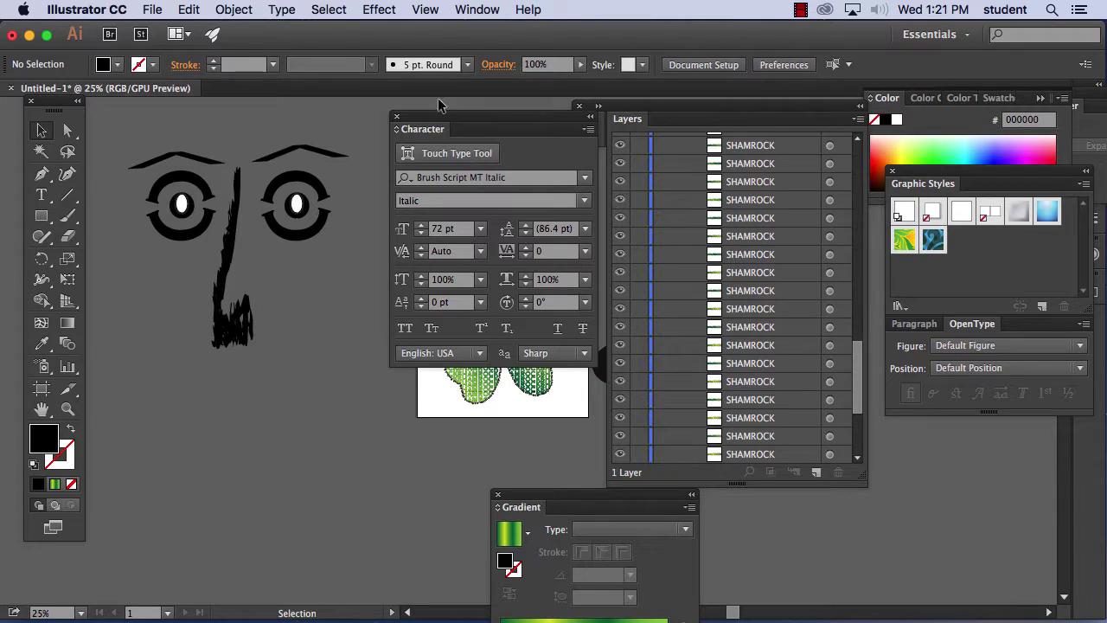
left_click_drag(438, 116, 359, 446)
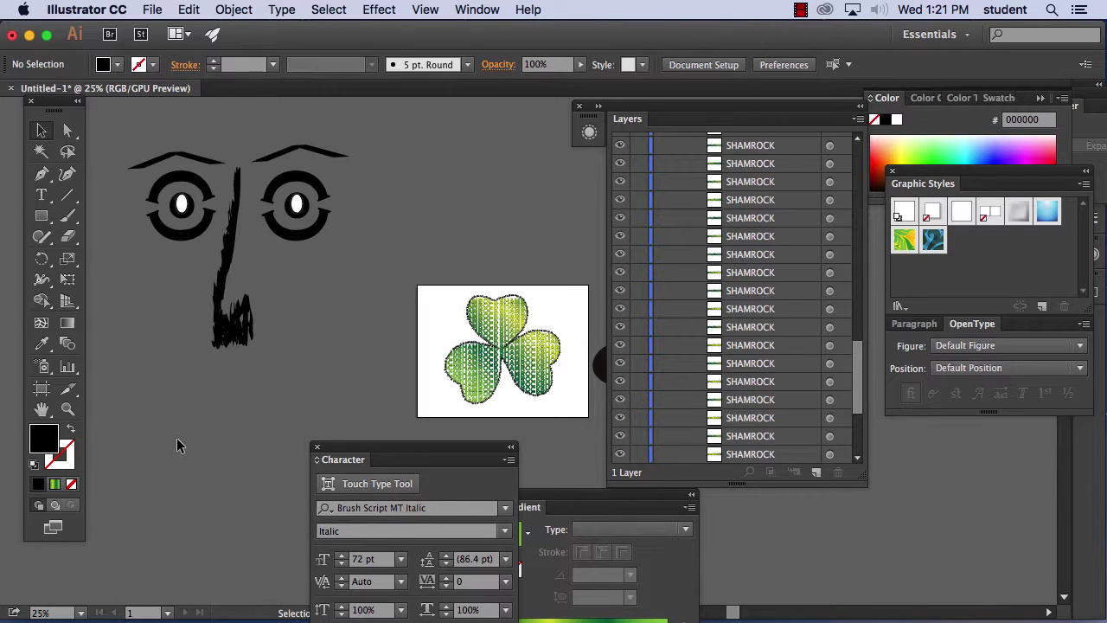
Draw a stroke-only curved mouth path just below the nose
left_click(40, 173)
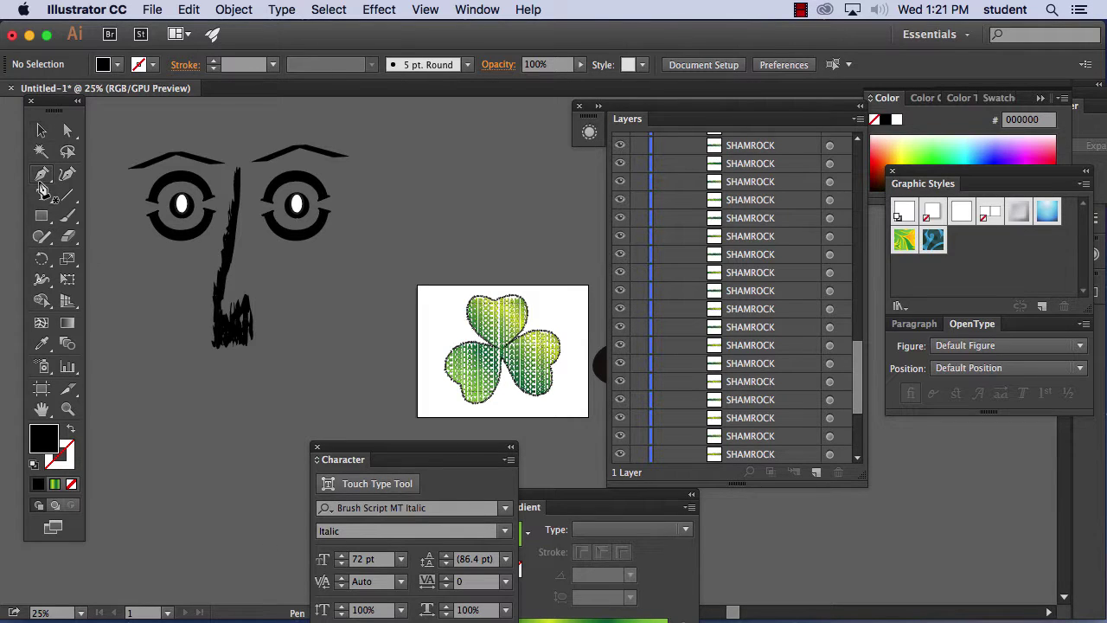
left_click(148, 367)
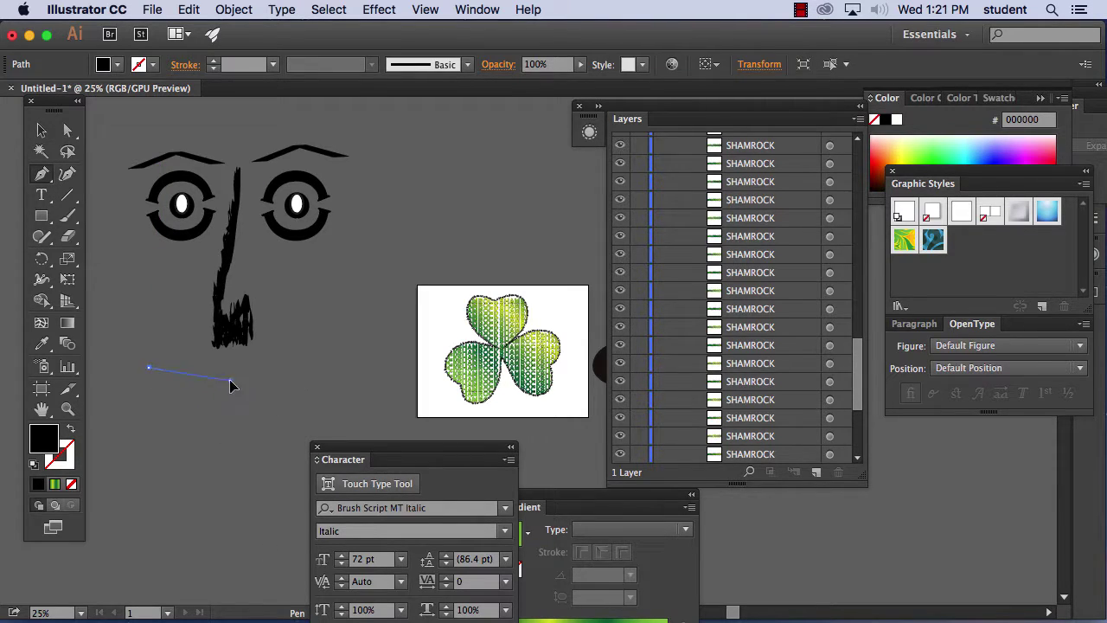
left_click_drag(229, 381, 349, 345)
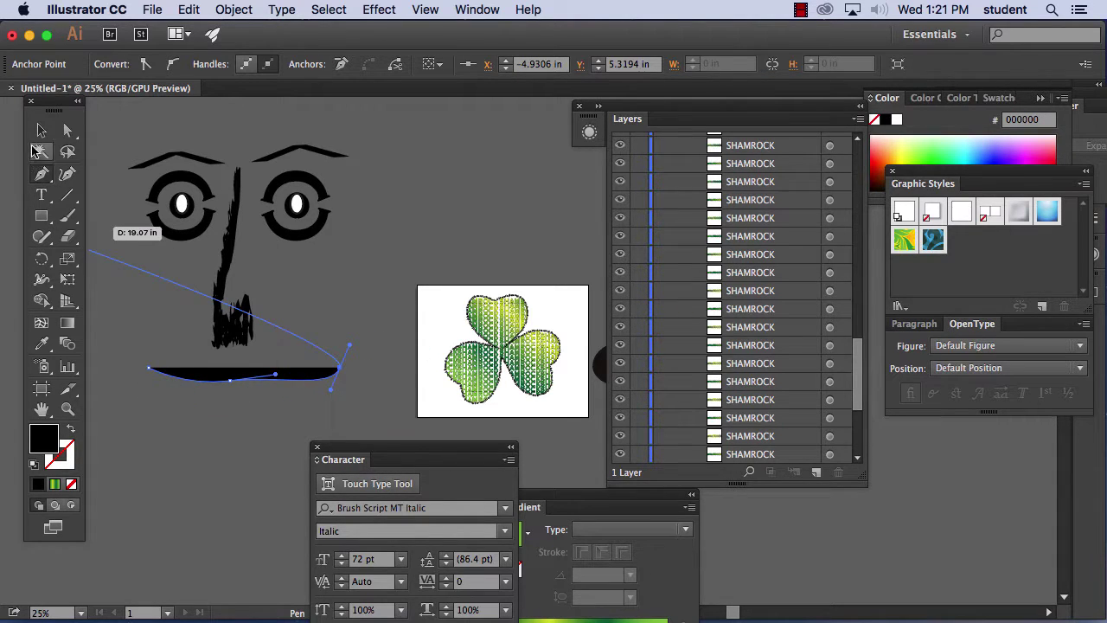
left_click(40, 130)
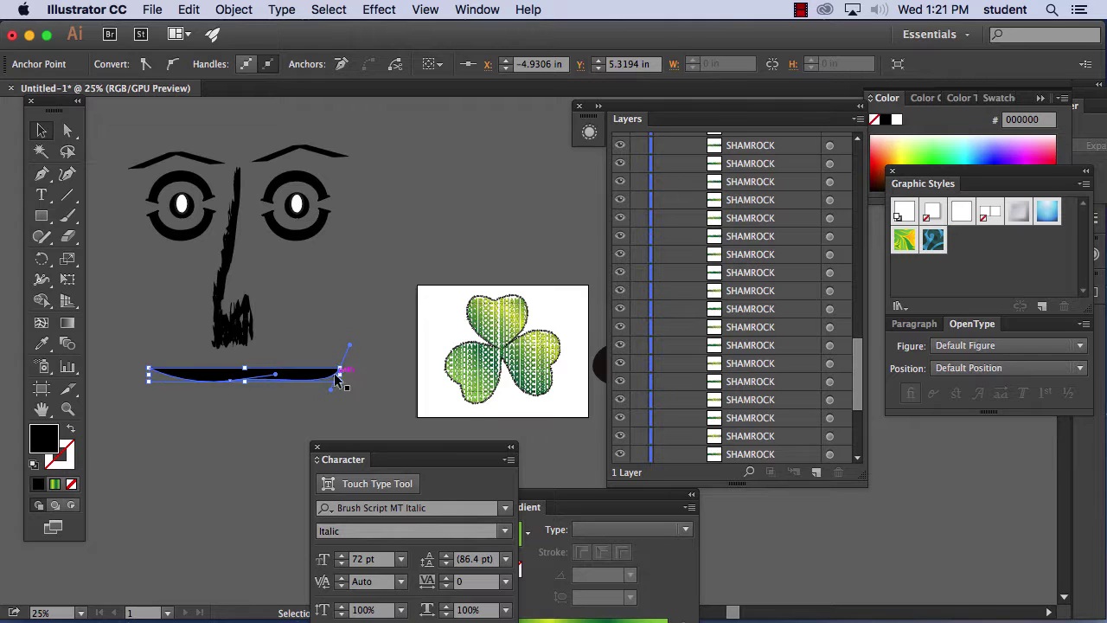
key("shift+x")
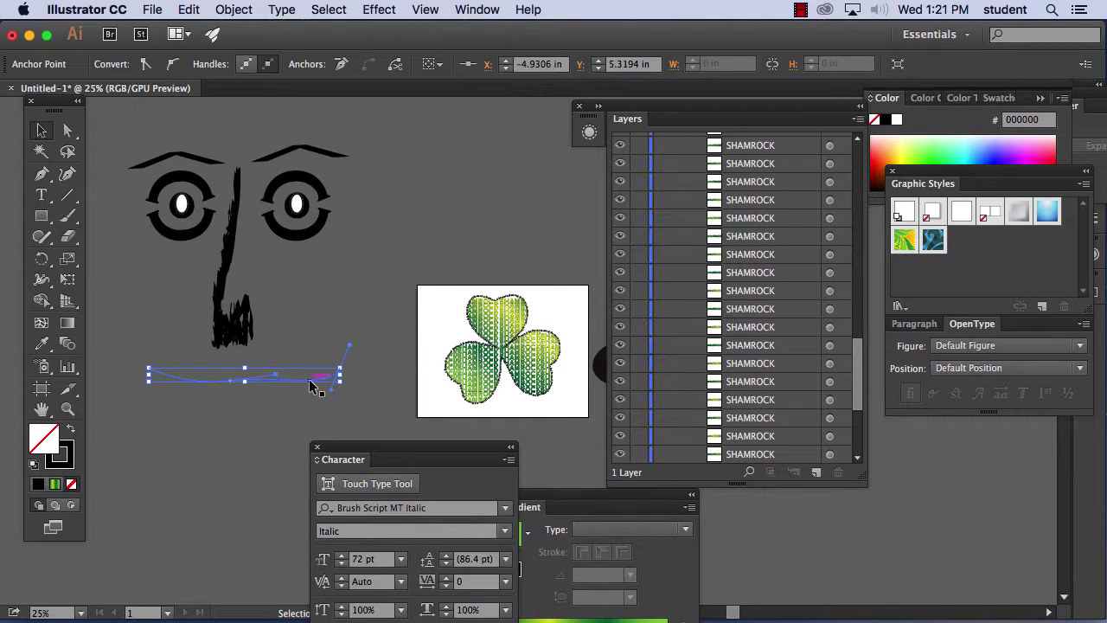
left_click_drag(310, 385, 311, 372)
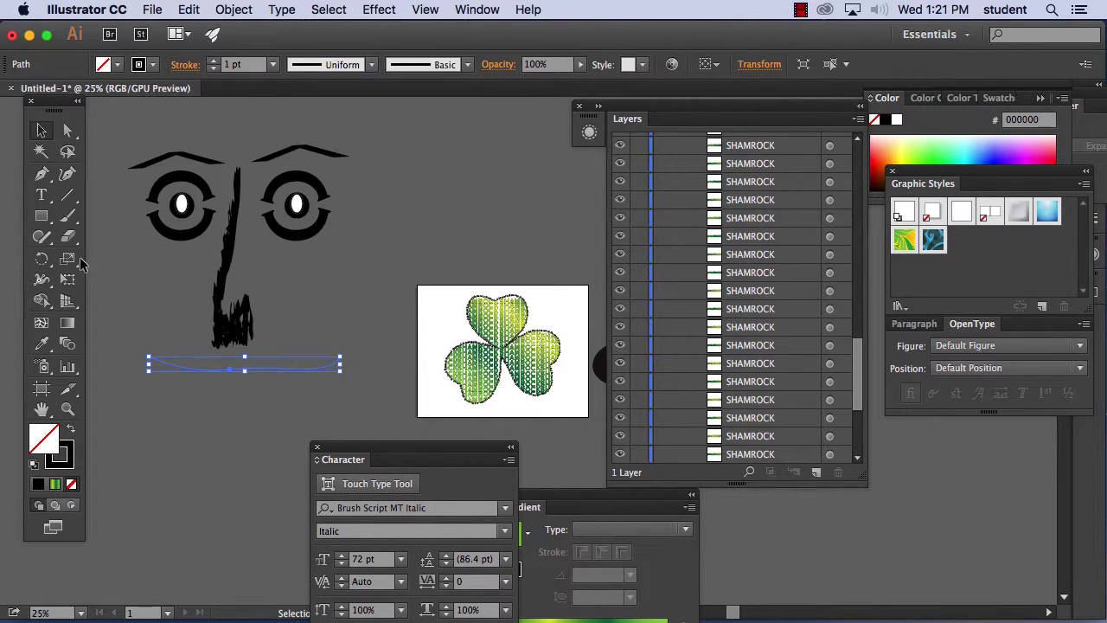
Type the mouth text along the path, then expose its anchor points with Direct Selection
left_click(43, 198)
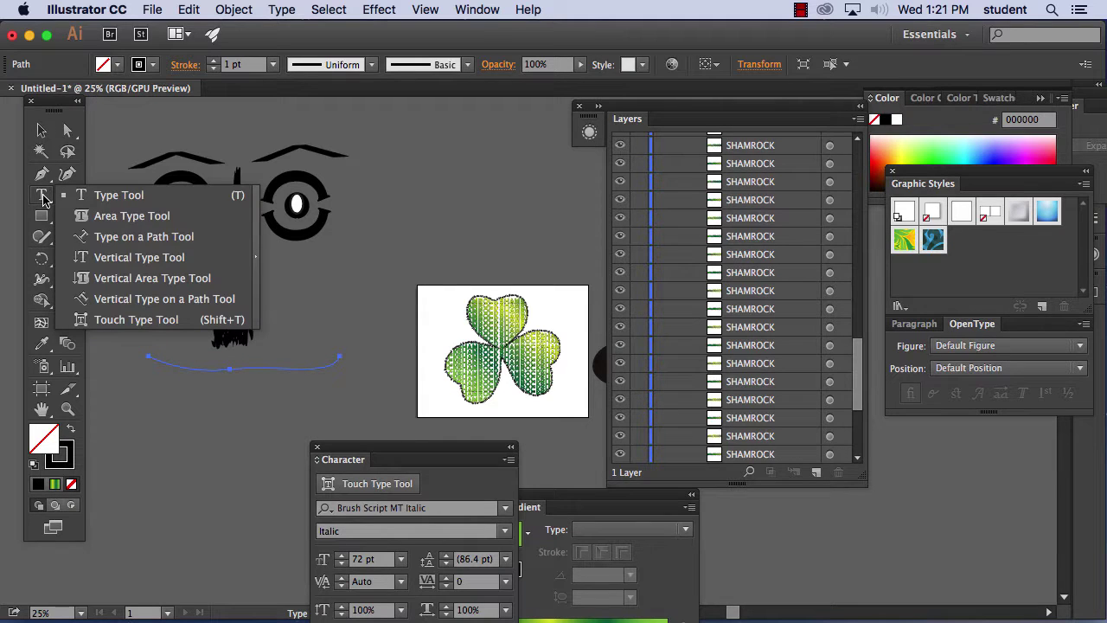
left_click(101, 237)
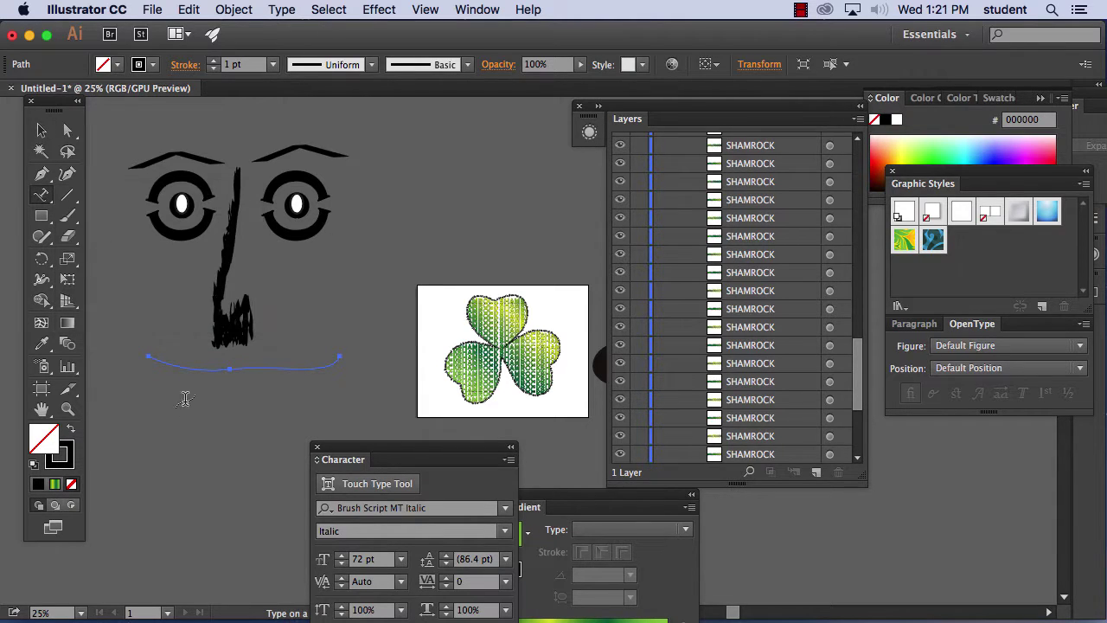
left_click(152, 355)
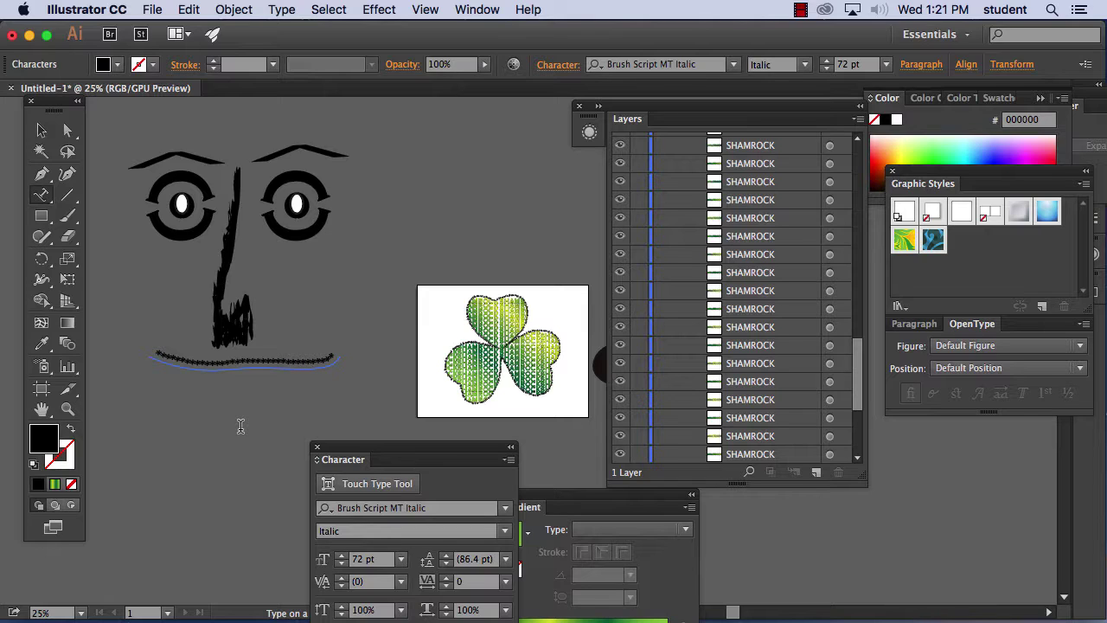
left_click(40, 130)
left_click(67, 130)
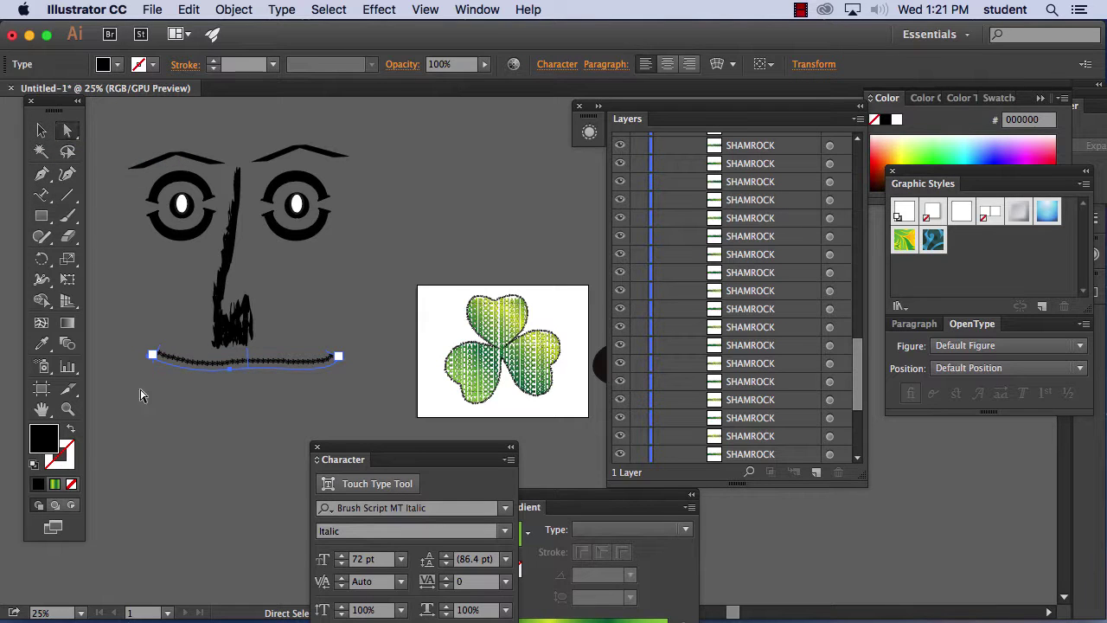
Drag the mouth path segment and handles into a lopsided smile rising to the right
left_click_drag(227, 369, 227, 442)
left_click_drag(229, 403, 219, 495)
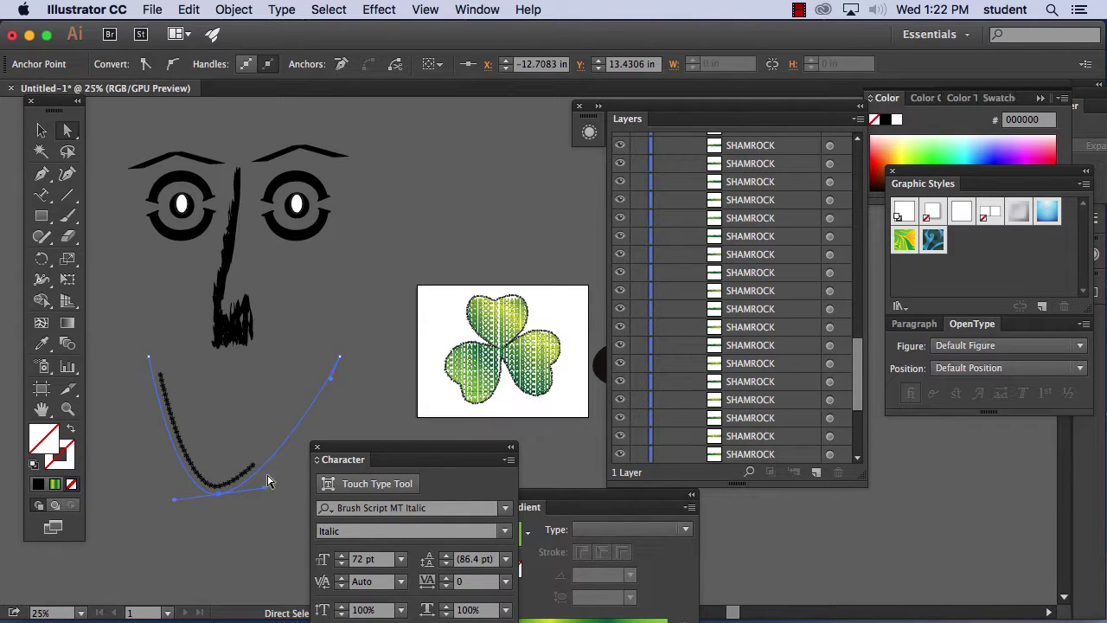
left_click_drag(220, 500, 259, 393)
left_click_drag(353, 378, 370, 235)
left_click_drag(242, 397, 267, 388)
left_click(241, 440)
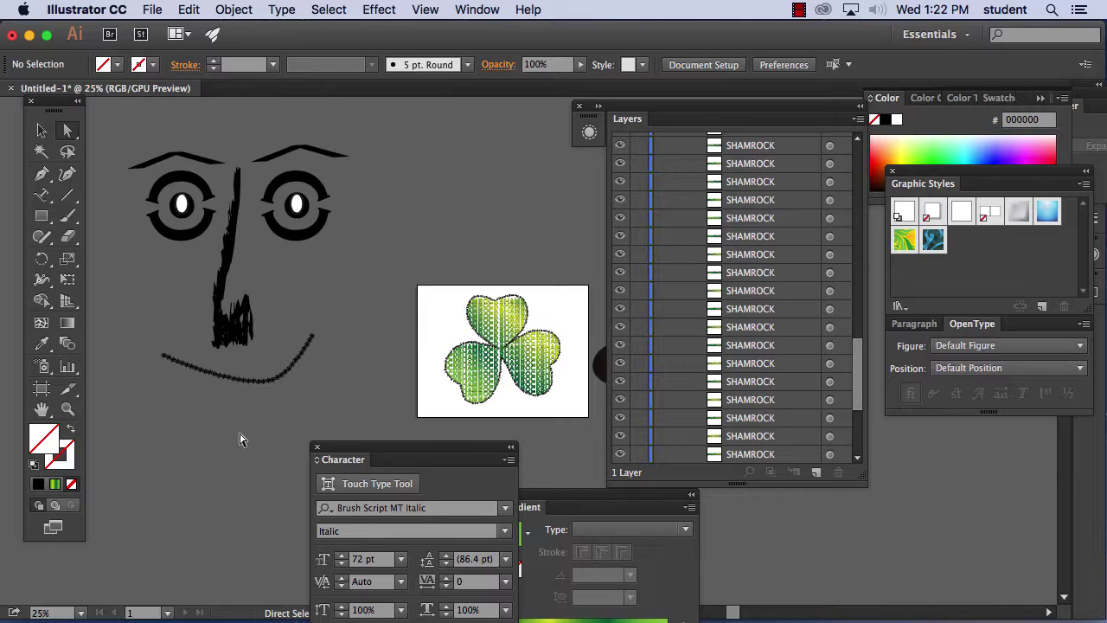
left_click(253, 386)
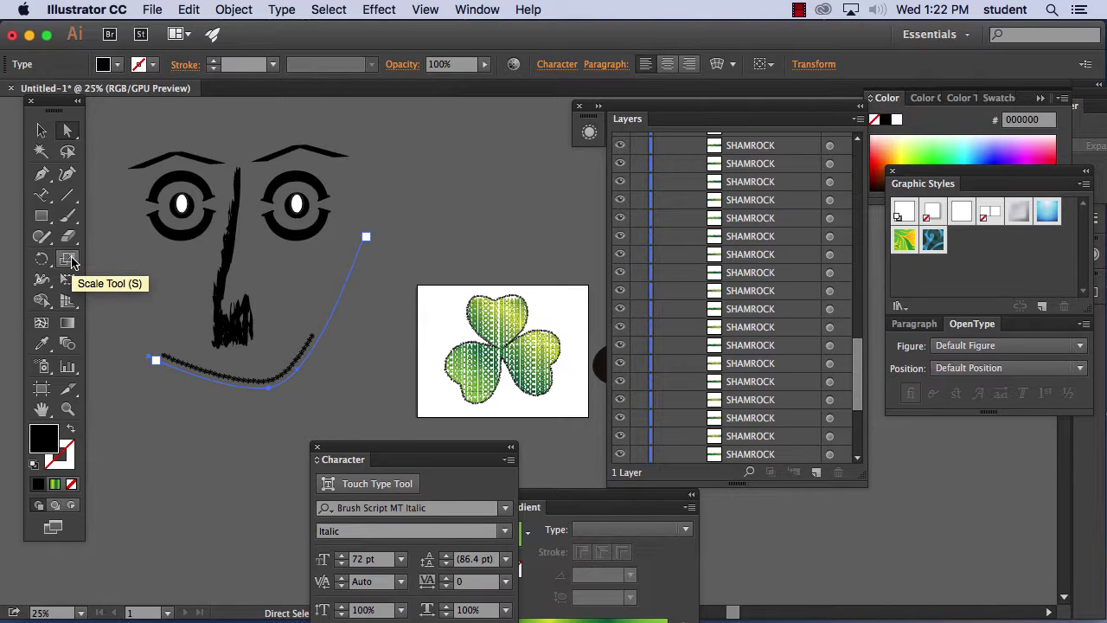
left_click(202, 446)
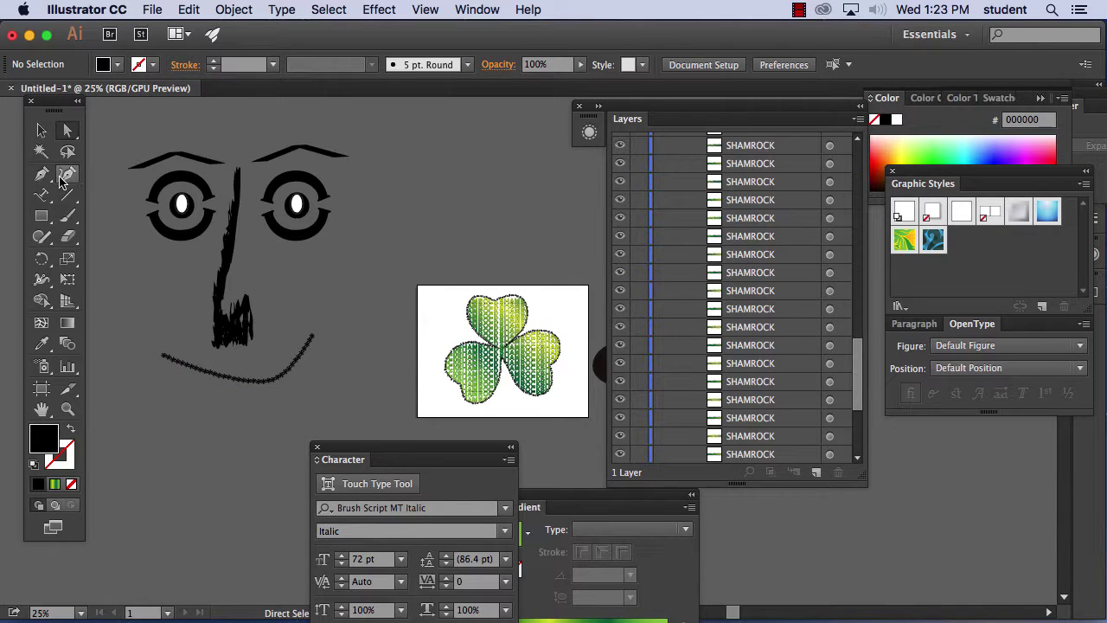
Open Window > Type > Glyphs, then move and enlarge the panel beside the face
left_click(40, 195)
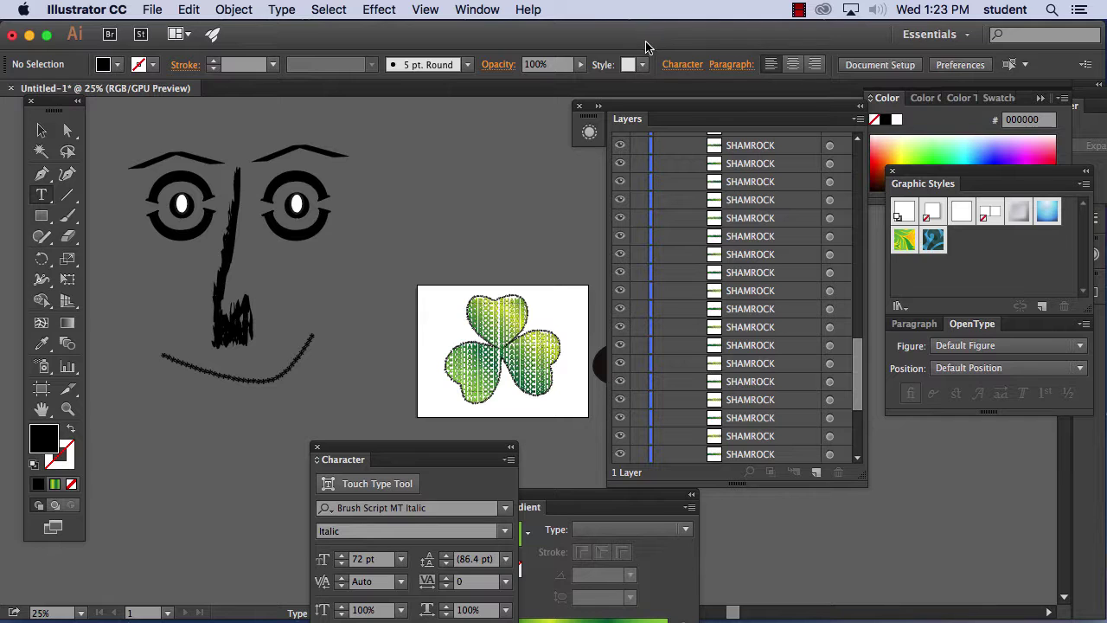
left_click(491, 8)
scroll(535, 443, "down", 5)
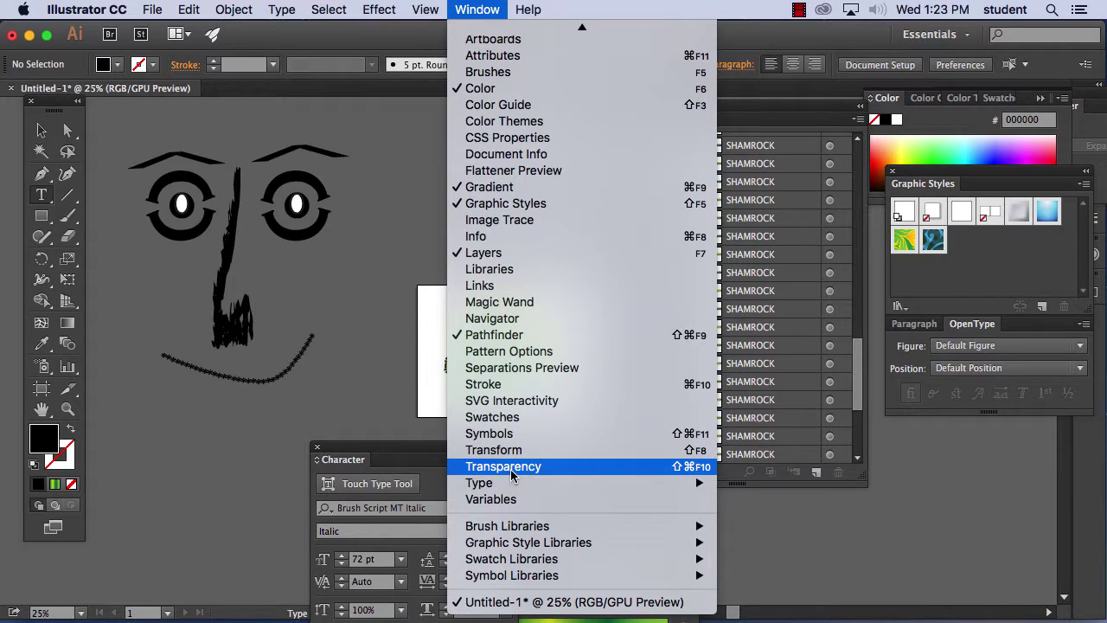
mouse_move(506, 490)
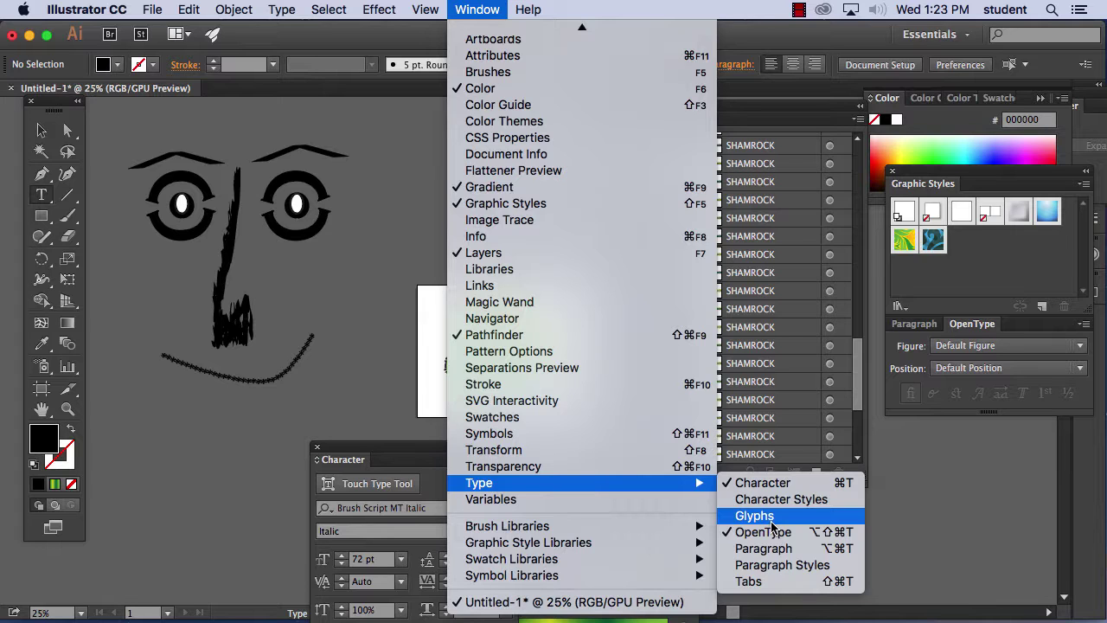
left_click(769, 519)
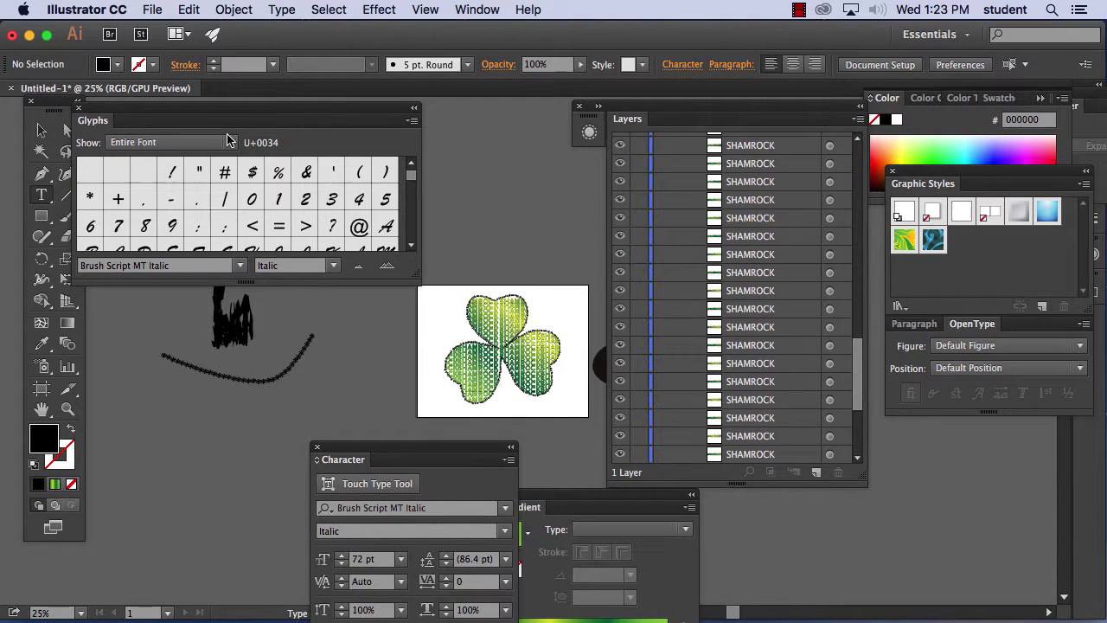
left_click_drag(221, 111, 439, 124)
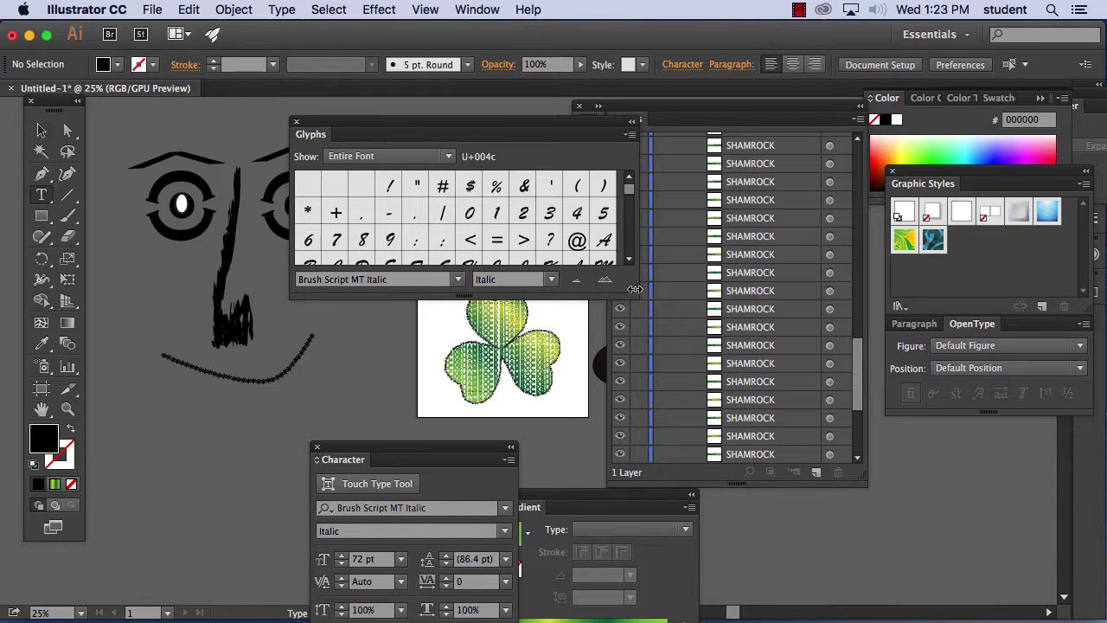
left_click_drag(634, 295, 835, 540)
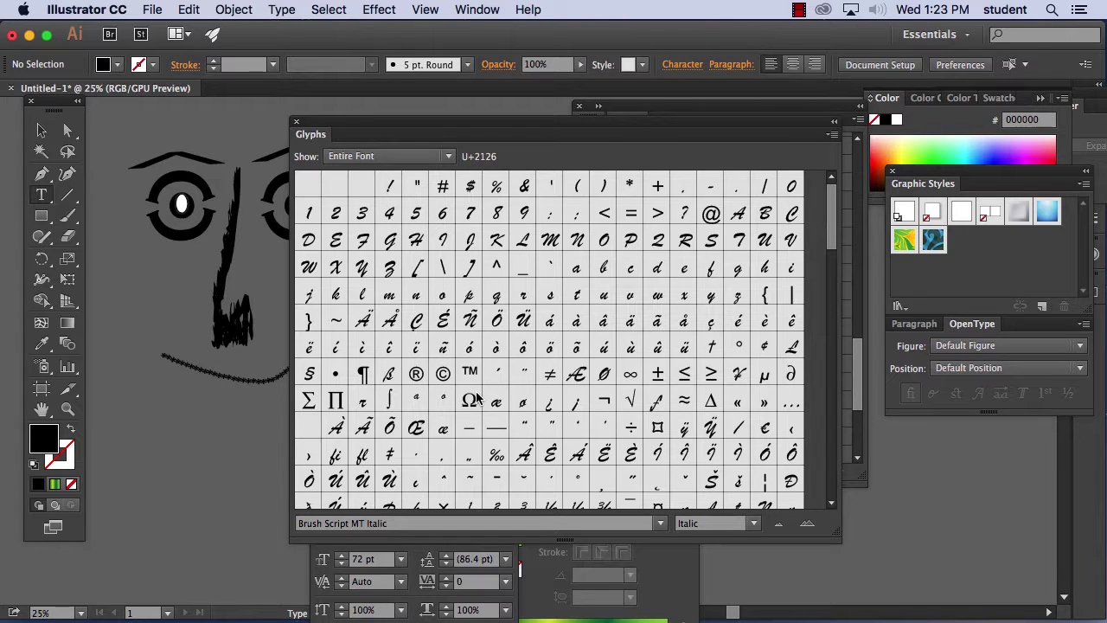
scroll(603, 396, "down", 15)
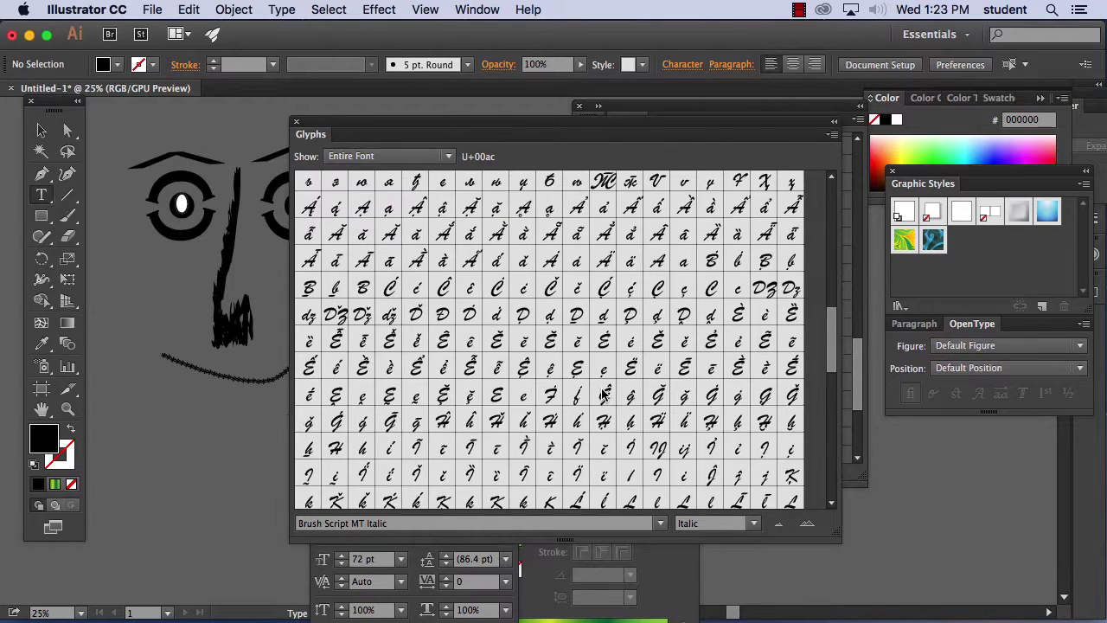
scroll(603, 396, "down", 1)
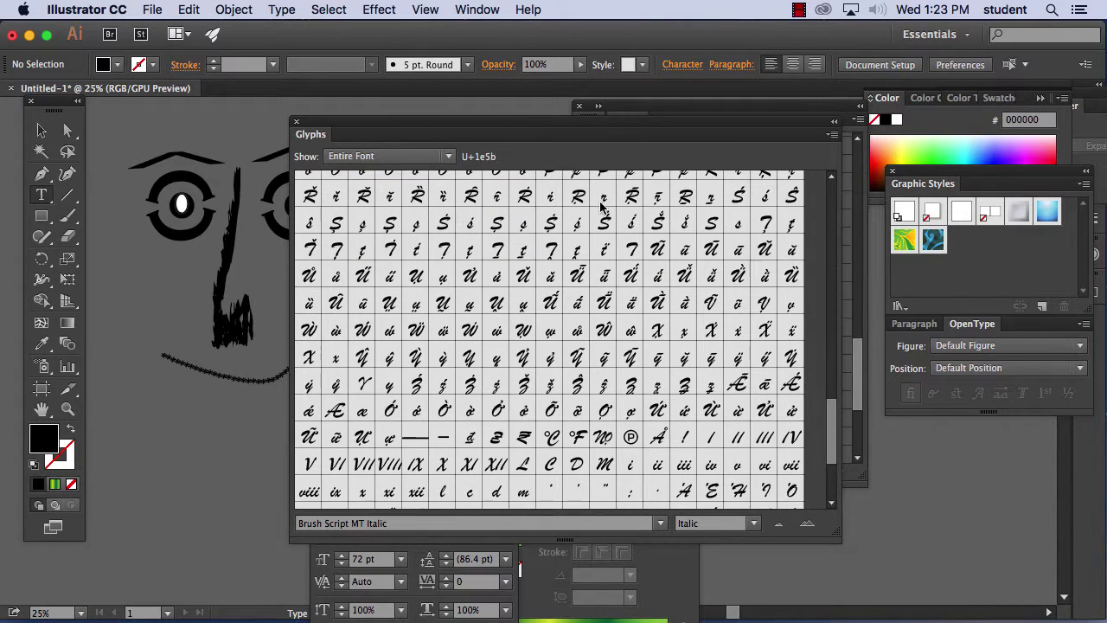
left_click_drag(424, 135, 458, 162)
scroll(555, 331, "up", 15)
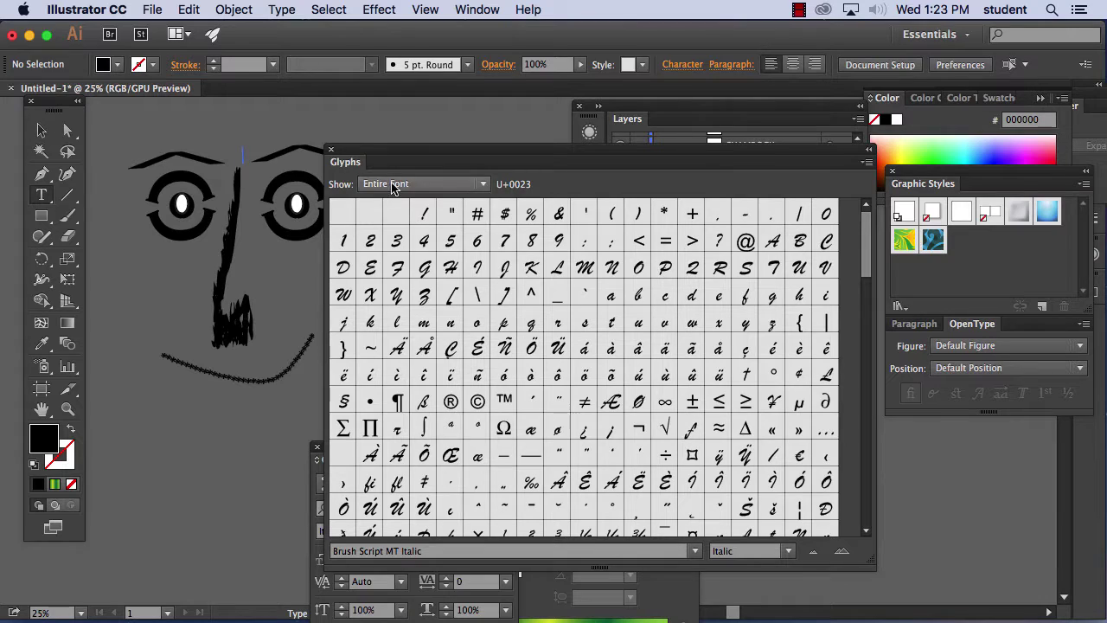
Show the entire Brush Script MT Italic font in the Glyphs panel and locate Ω
left_click(485, 186)
left_click(498, 163)
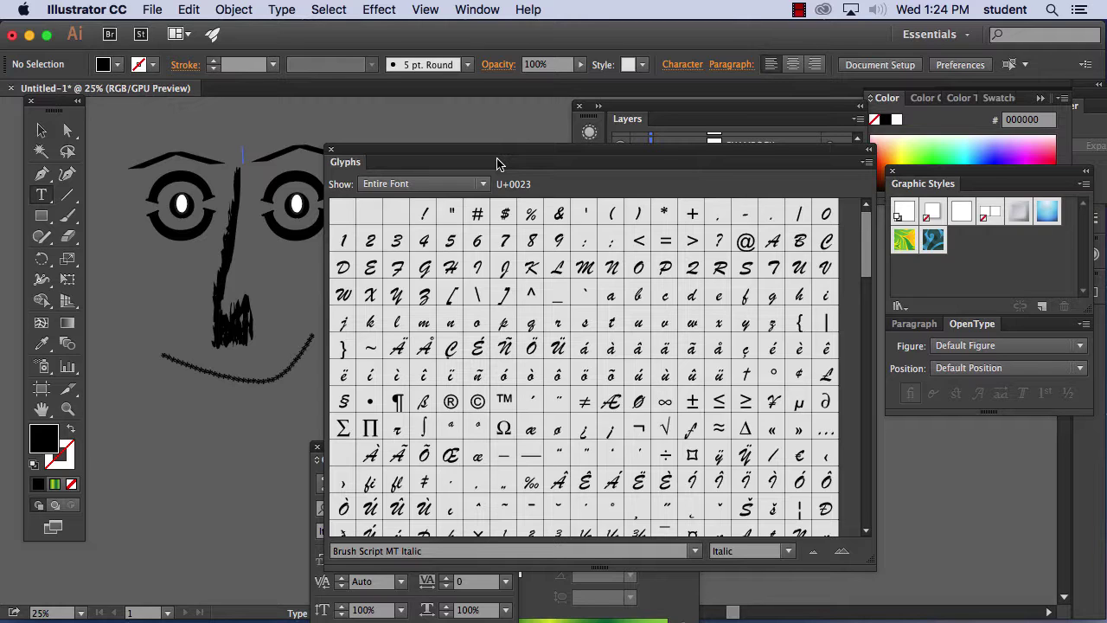
left_click(504, 430)
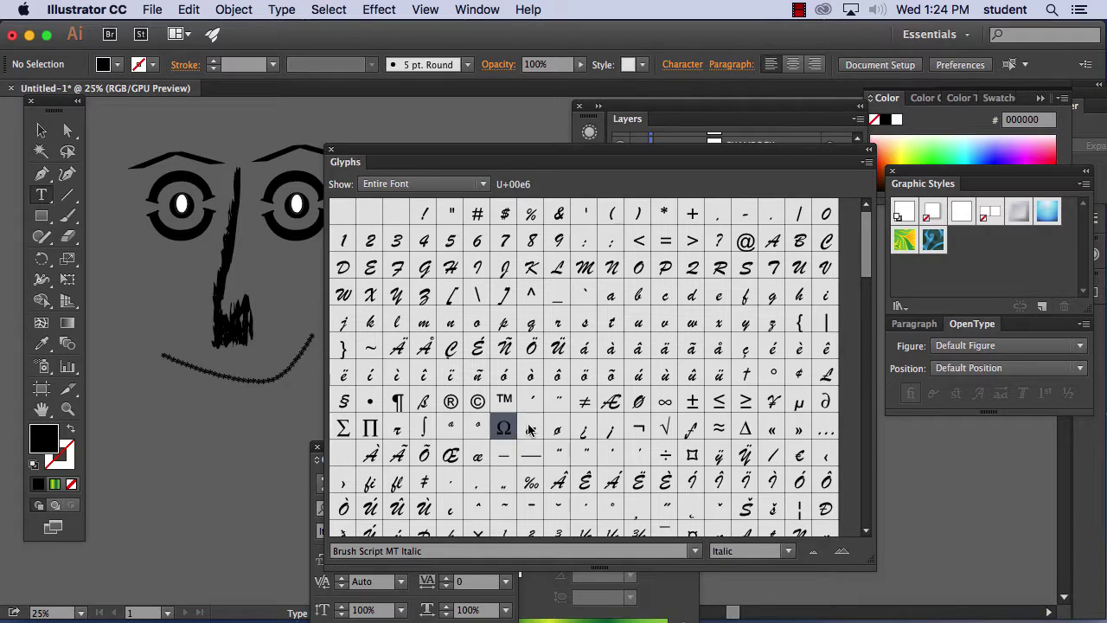
left_click(197, 443)
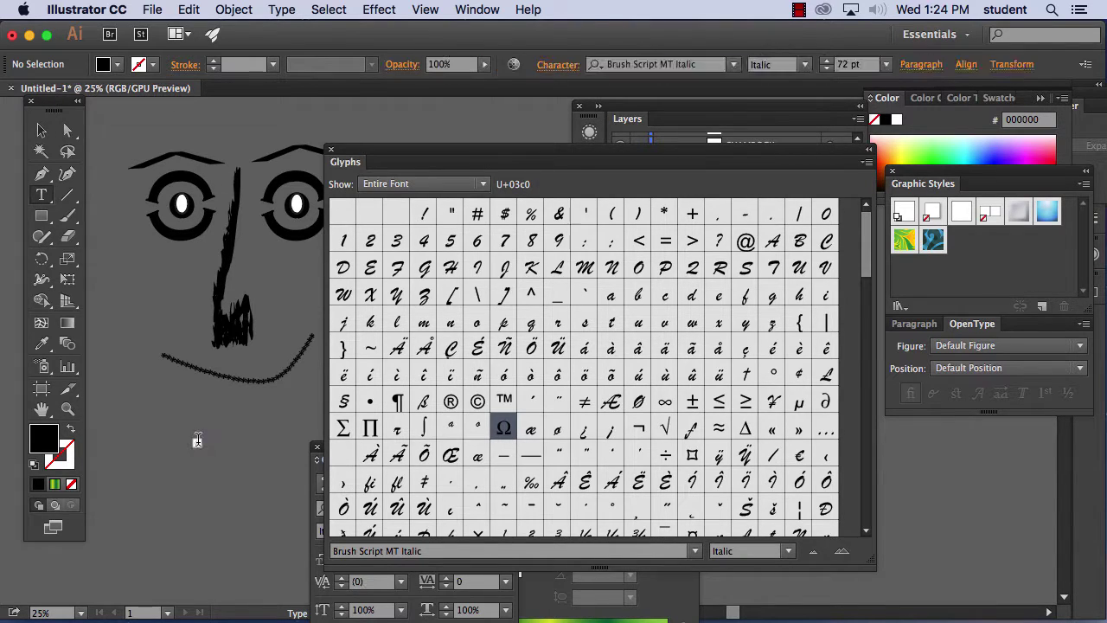
key("Escape")
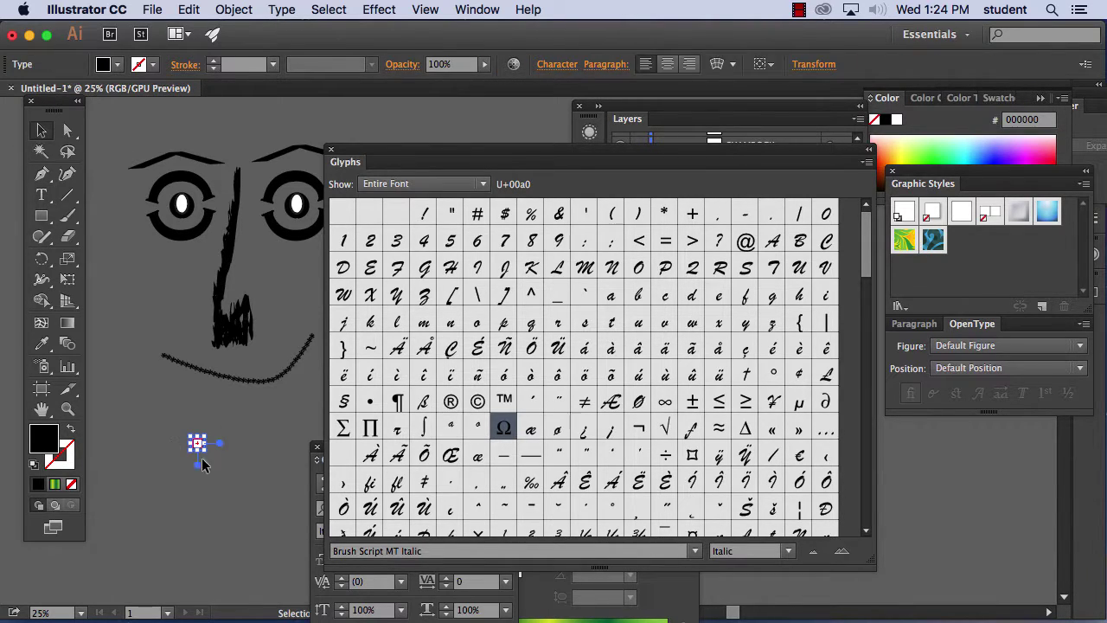
left_click(235, 481)
left_click(226, 474)
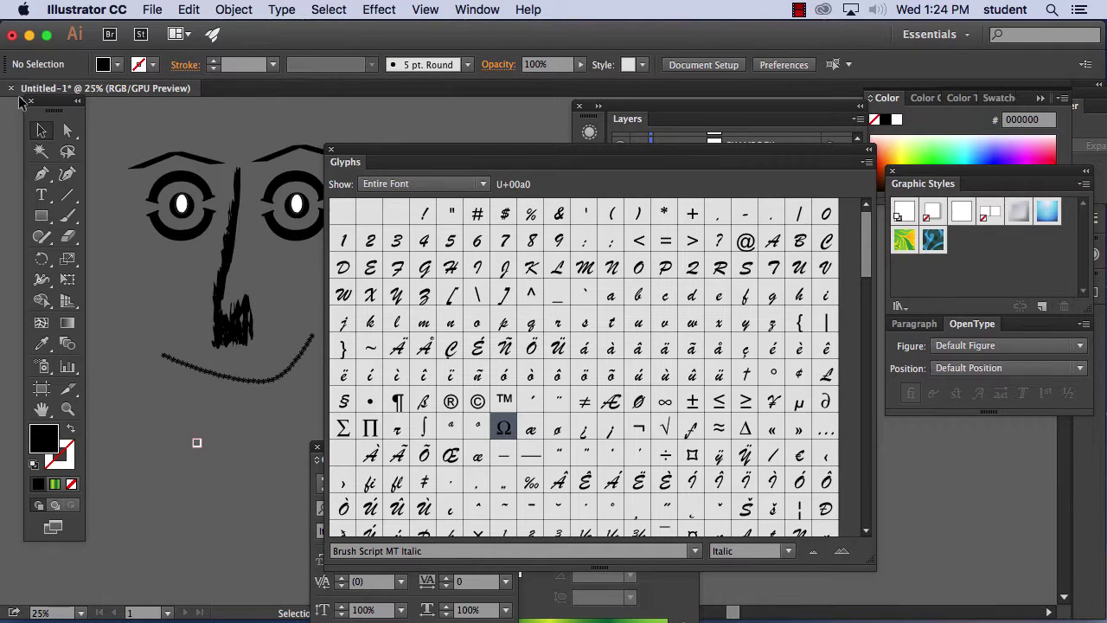
Insert the Ω glyph at a text point below the smile and select it
key("t")
left_click(190, 474)
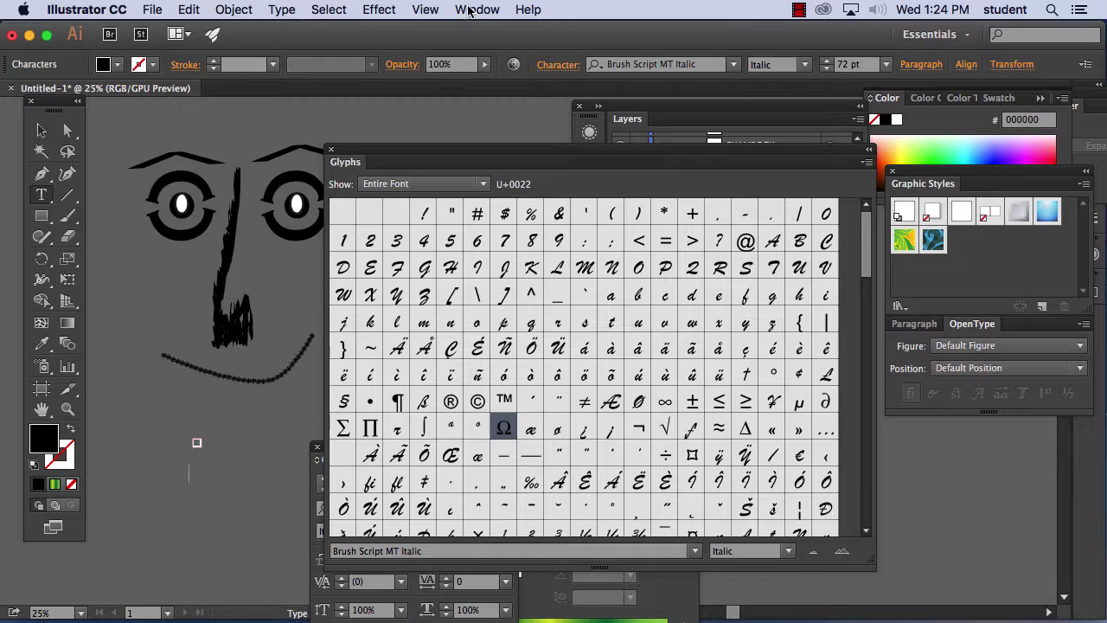
double_click(508, 431)
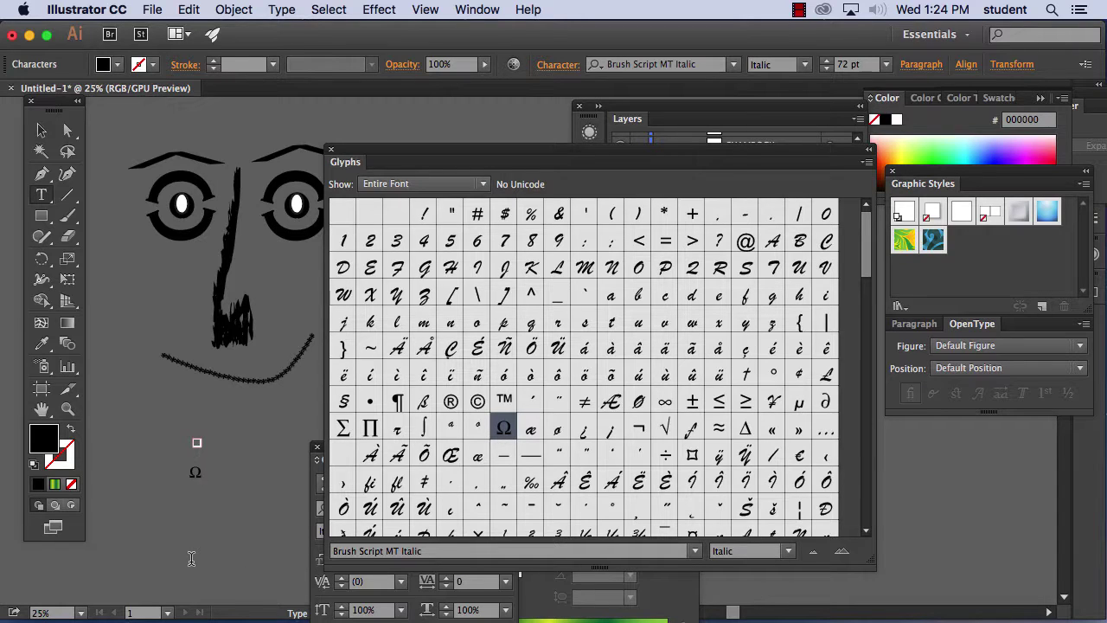
key("shift+Left")
left_click(870, 329)
left_click_drag(869, 330, 865, 268)
Switch the font to Charlemagne Std Bold and replace the Ω with Ô
left_click(734, 65)
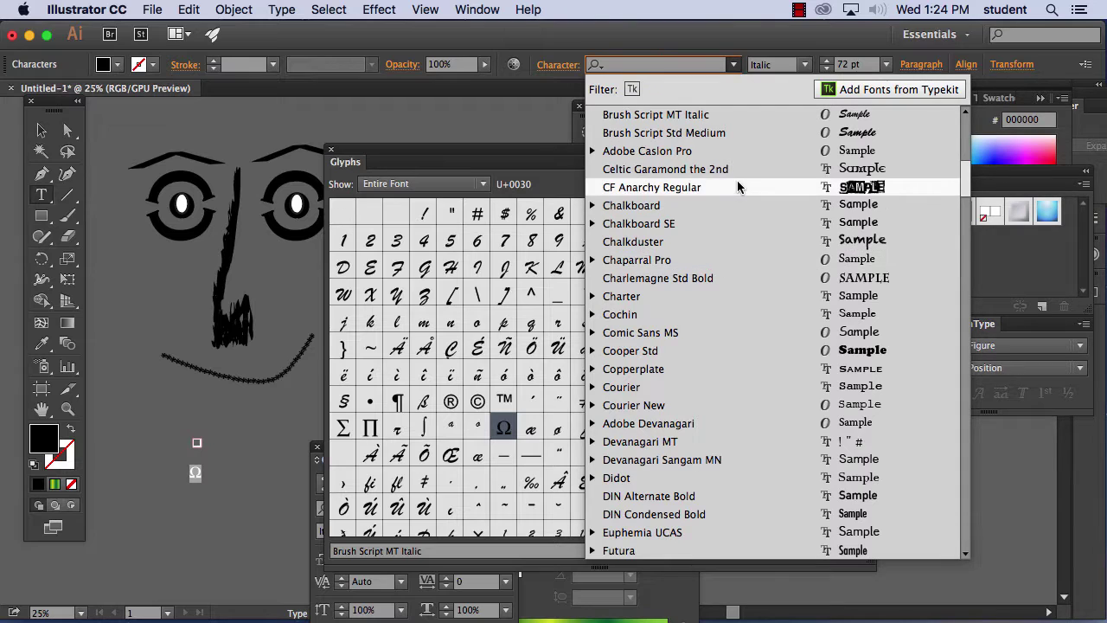
left_click(696, 278)
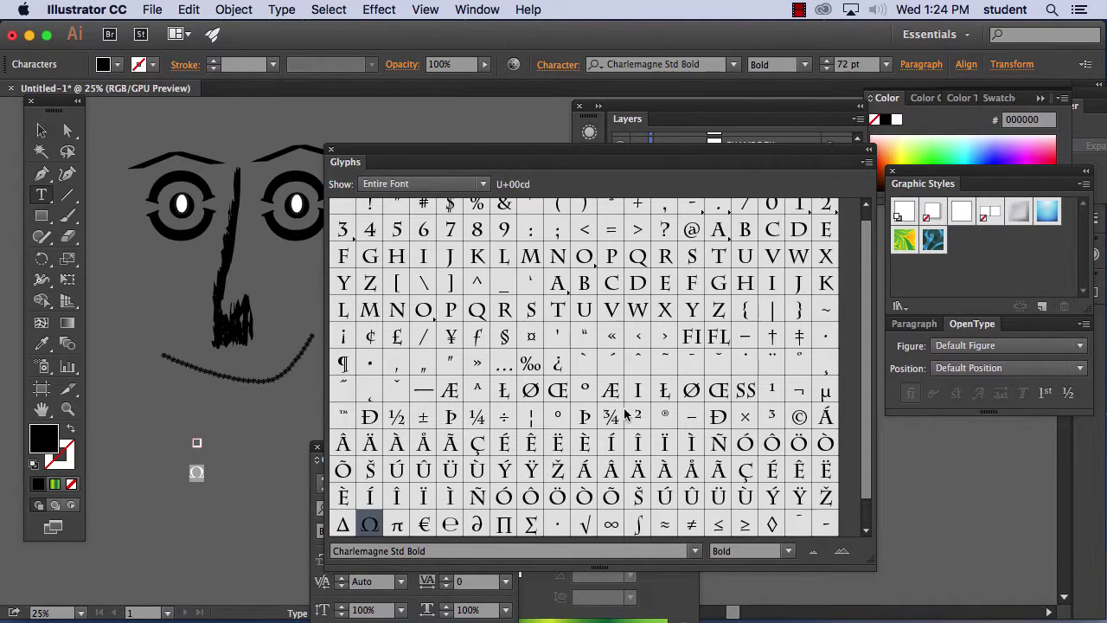
double_click(531, 499)
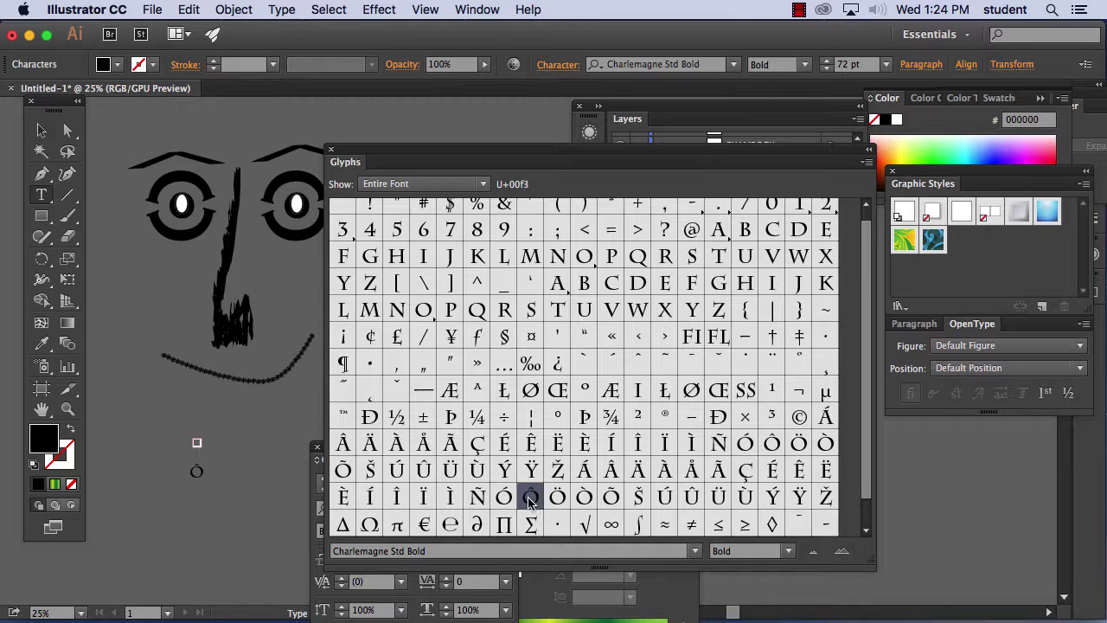
Enlarge the Ô and place it under the left end of the smile
left_click(42, 131)
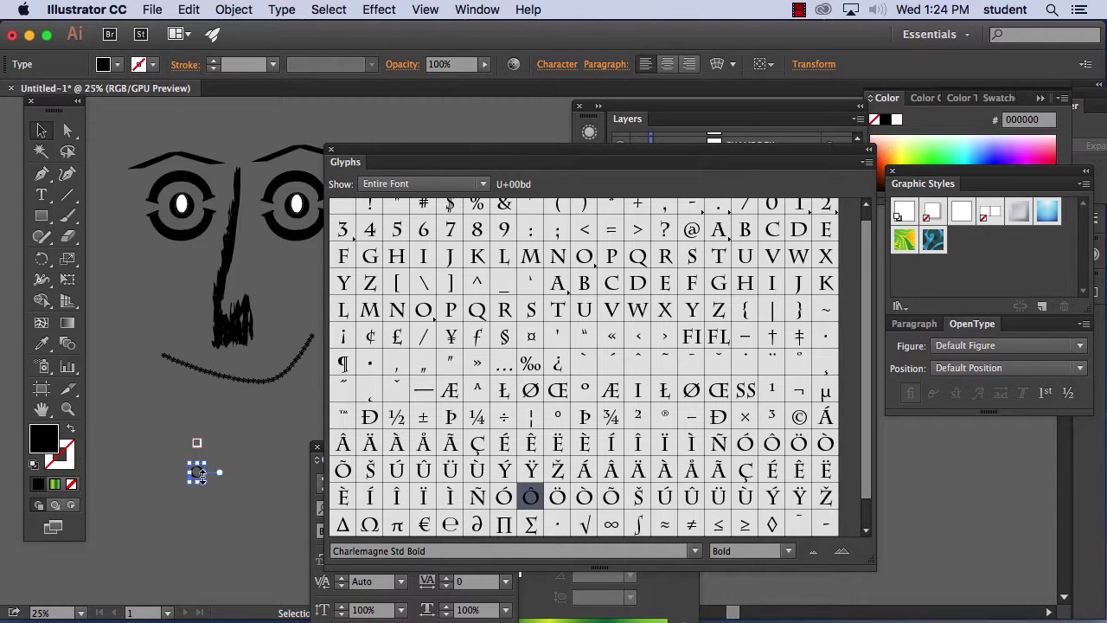
left_click_drag(207, 482, 275, 575)
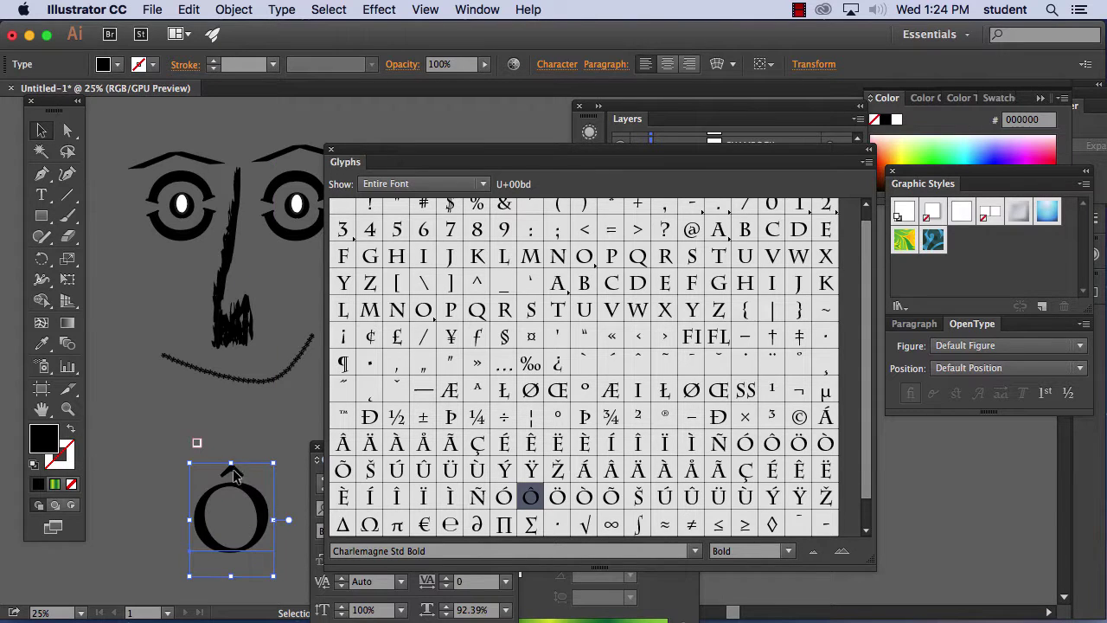
left_click_drag(275, 516, 205, 432)
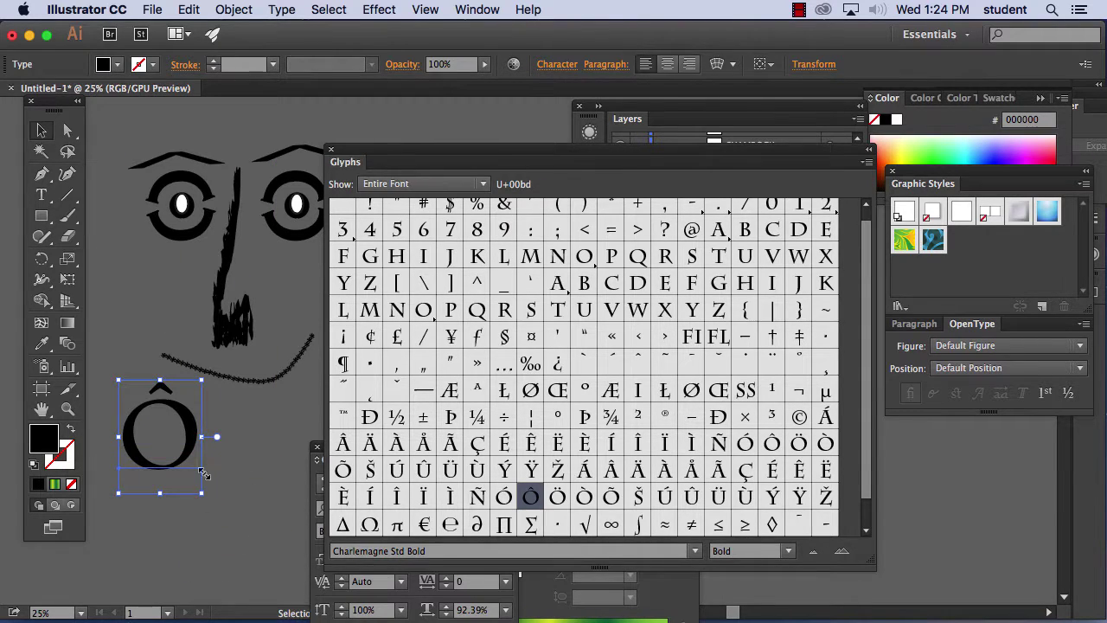
left_click_drag(201, 493, 247, 540)
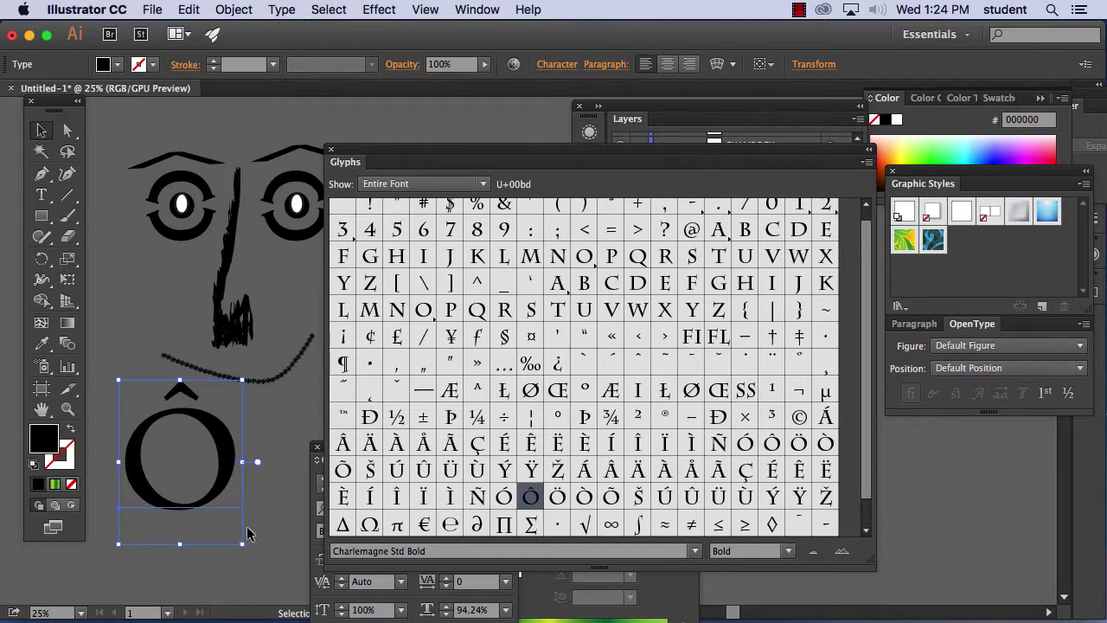